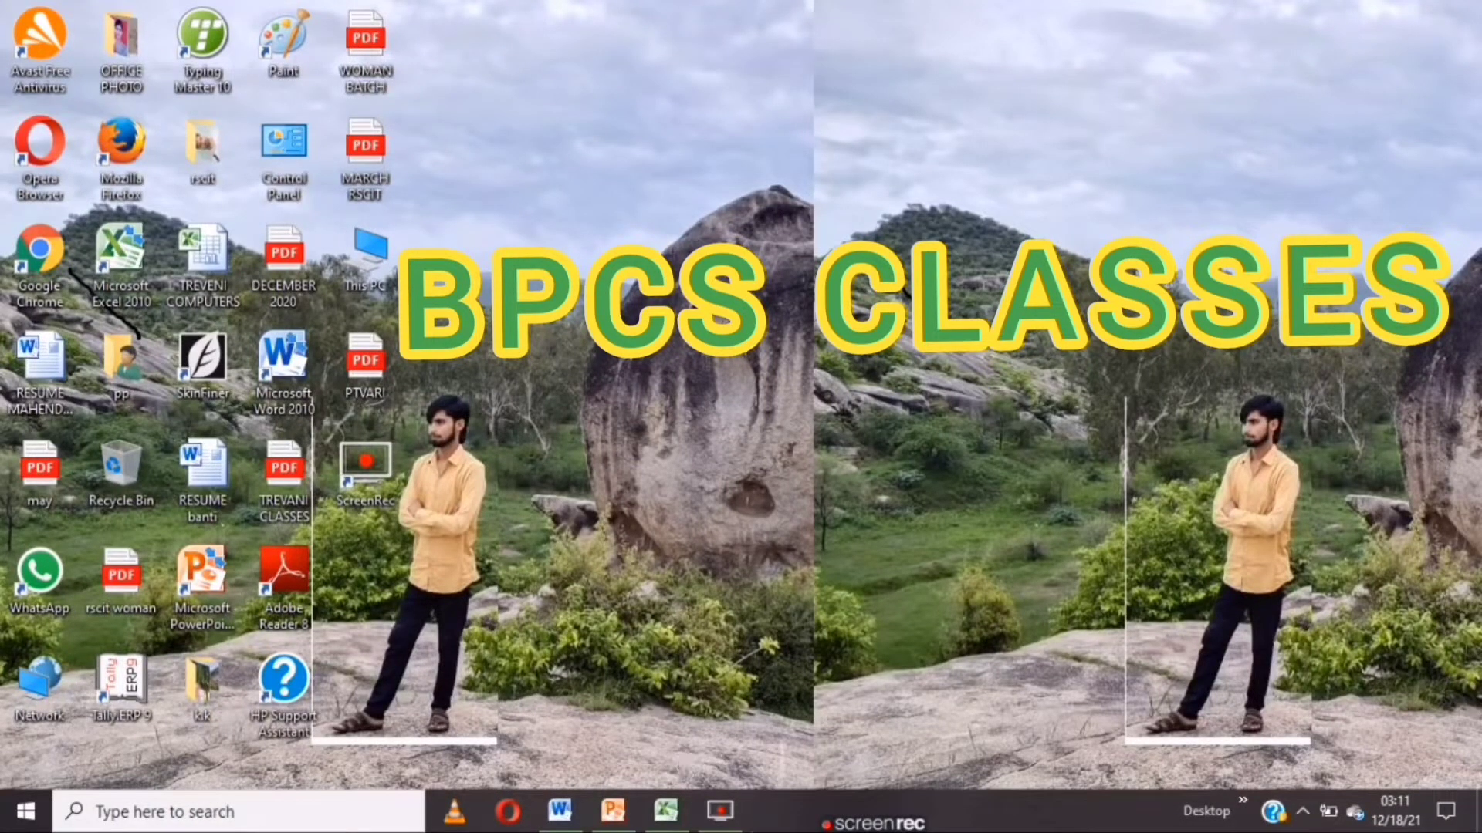
Launch Microsoft Word 2010 from the desktop icon to get a blank Document1.
left_click(567, 818)
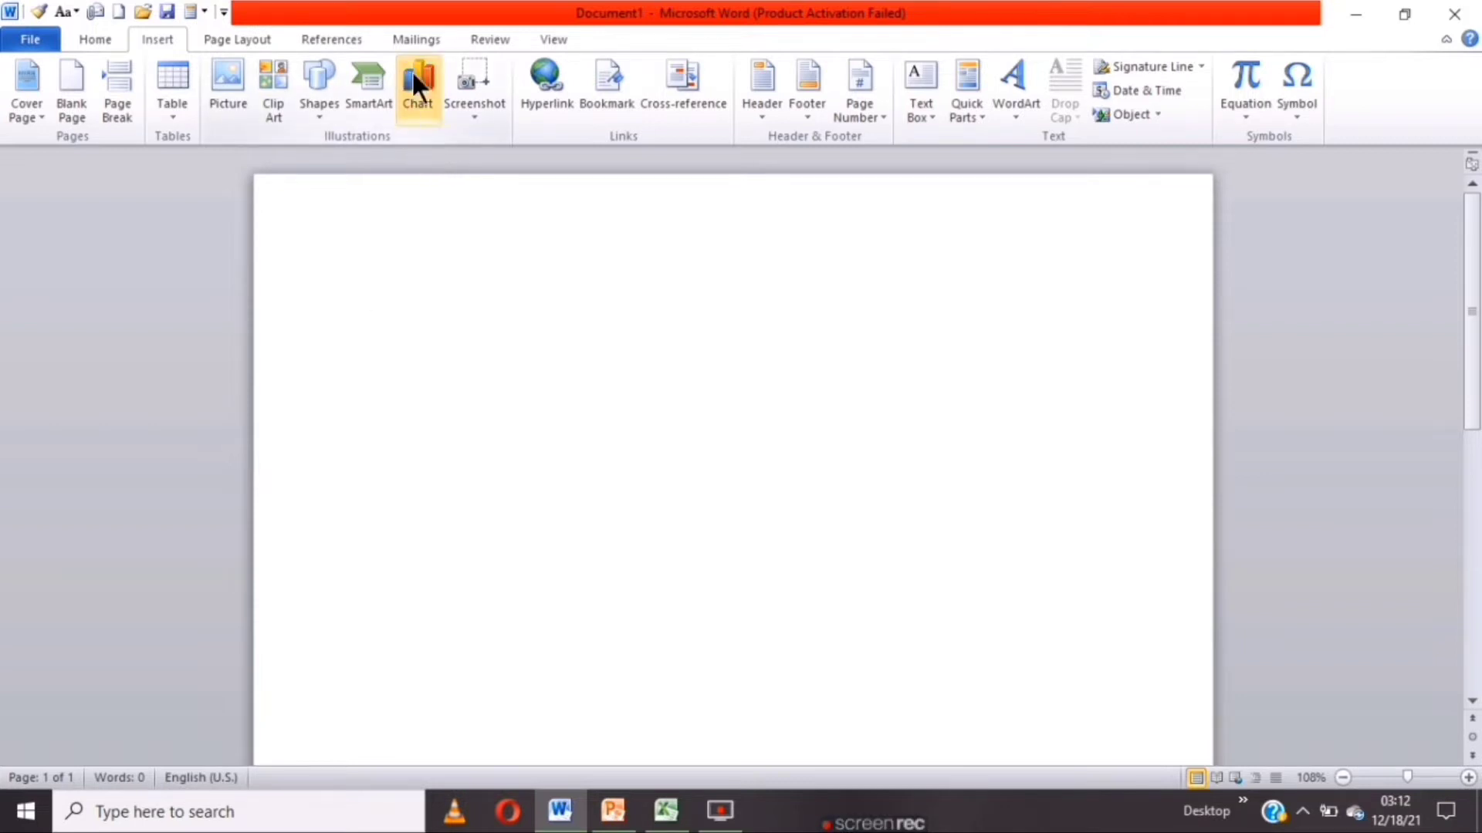
Insert a Stacked Column chart, opening its sample data in Excel.
left_click(426, 95)
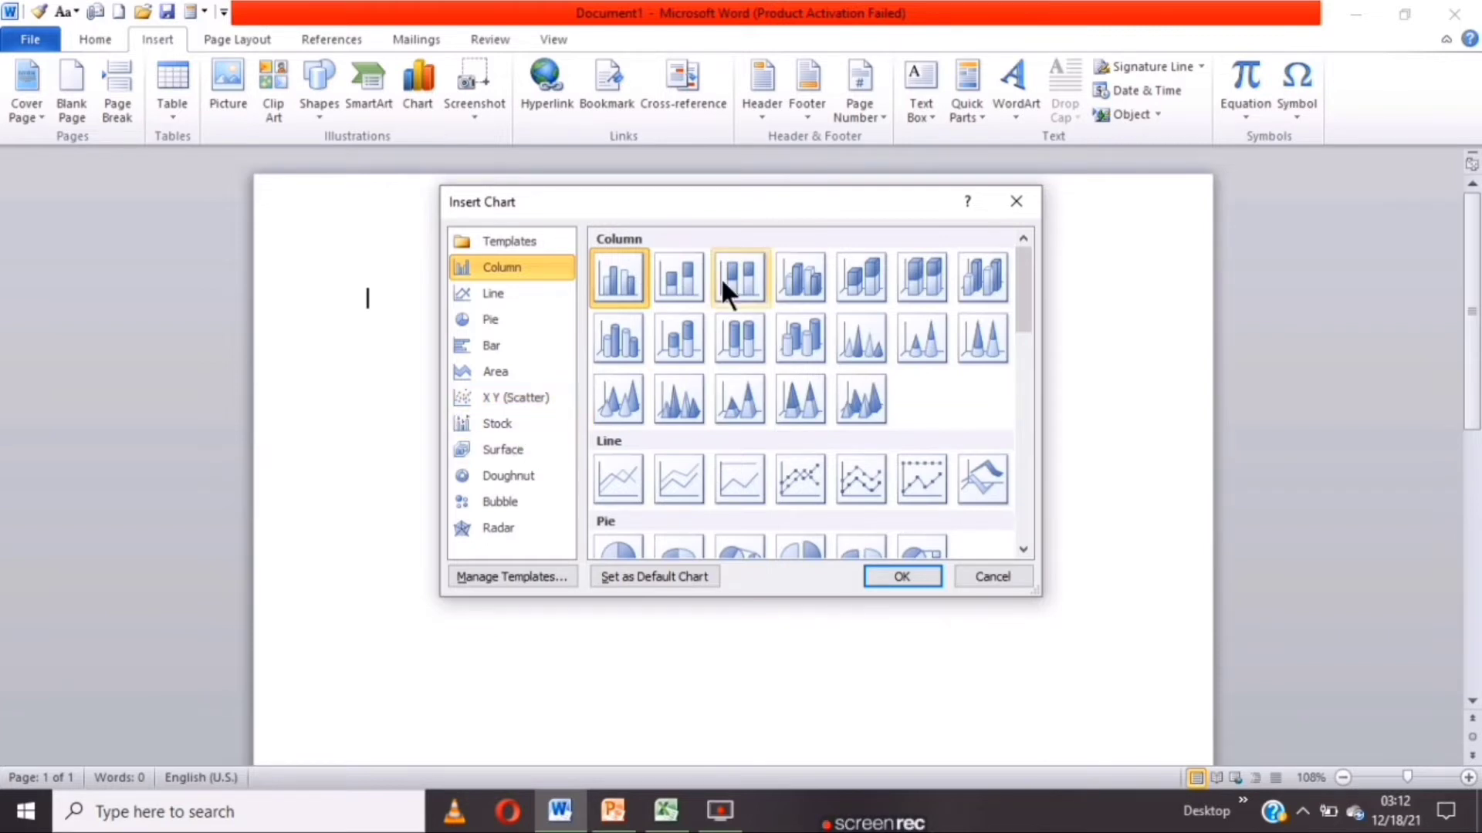
left_click(676, 303)
left_click(900, 574)
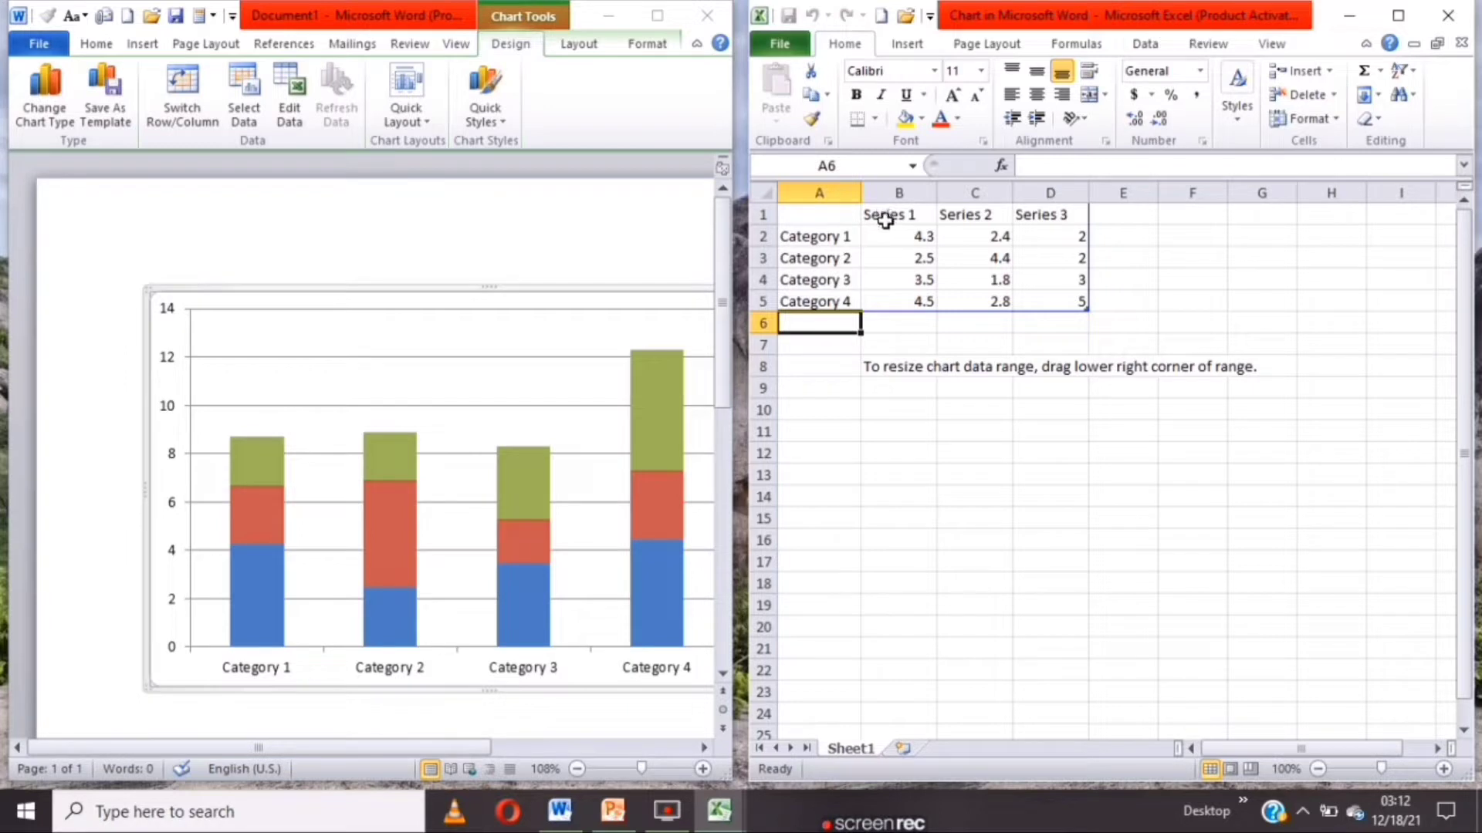
Rename the three series to 2020, 2021 and 2022.
left_click(884, 214)
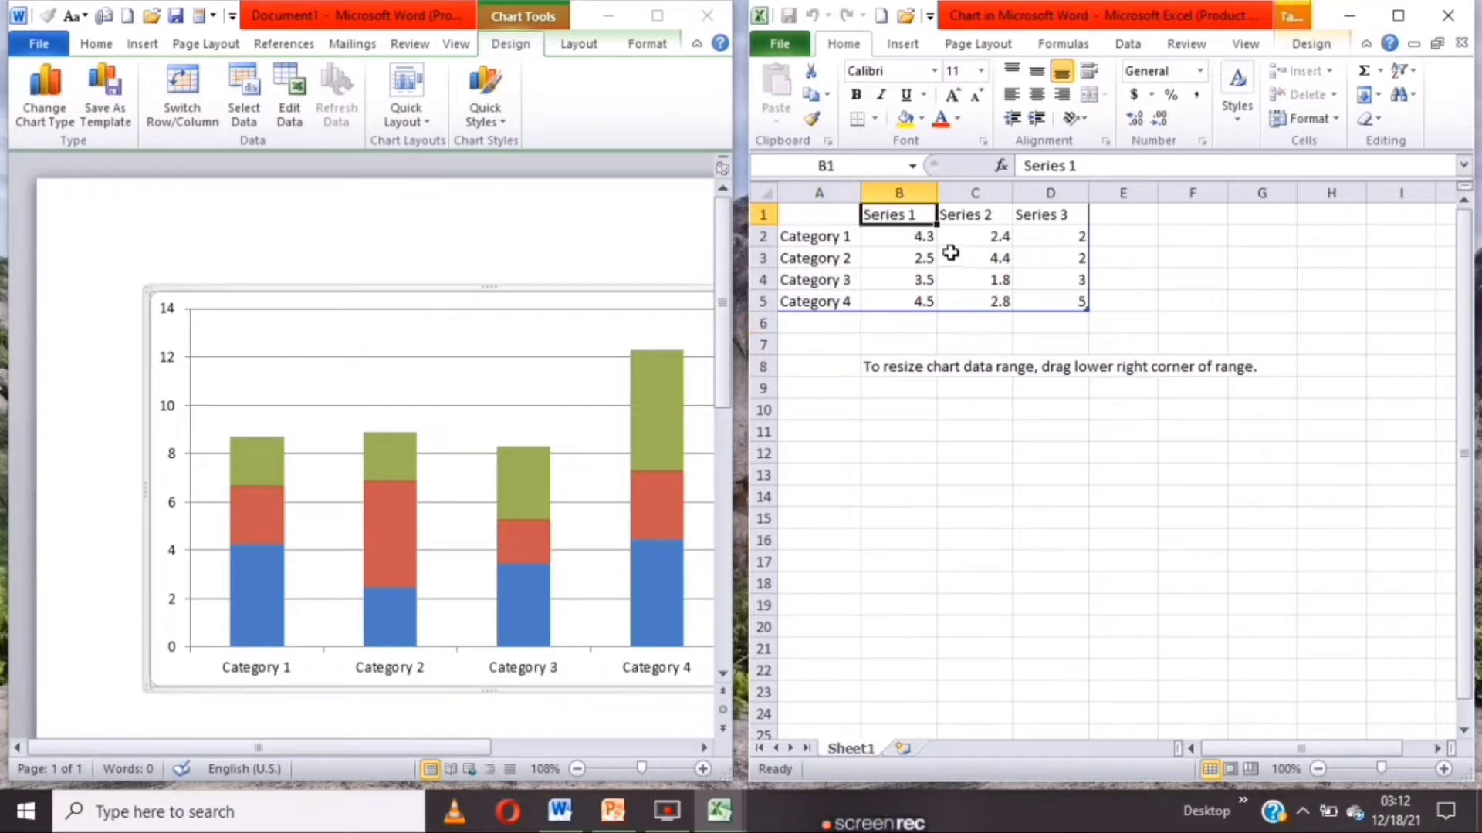
type("2020")
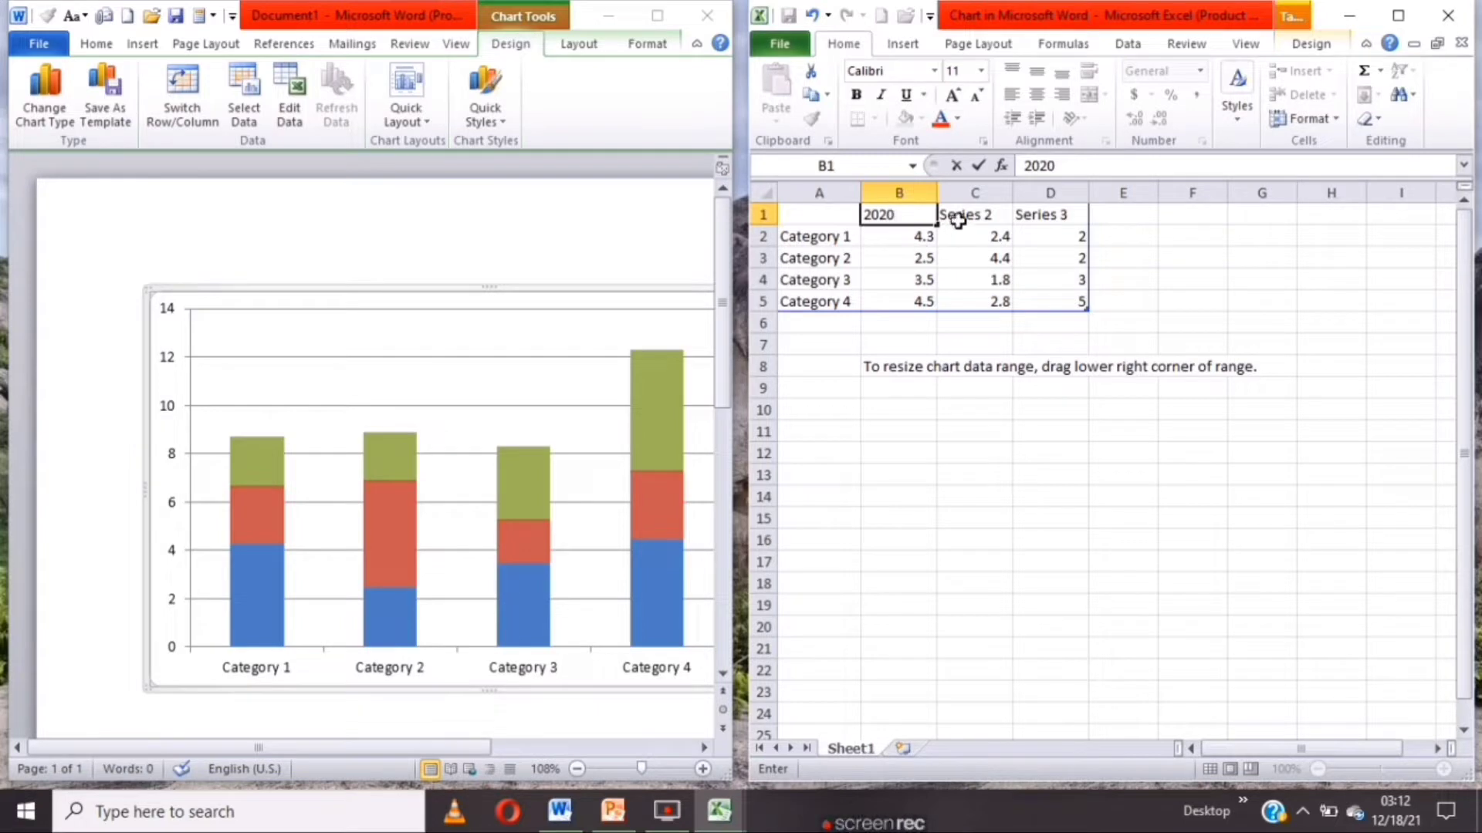
left_click(957, 216)
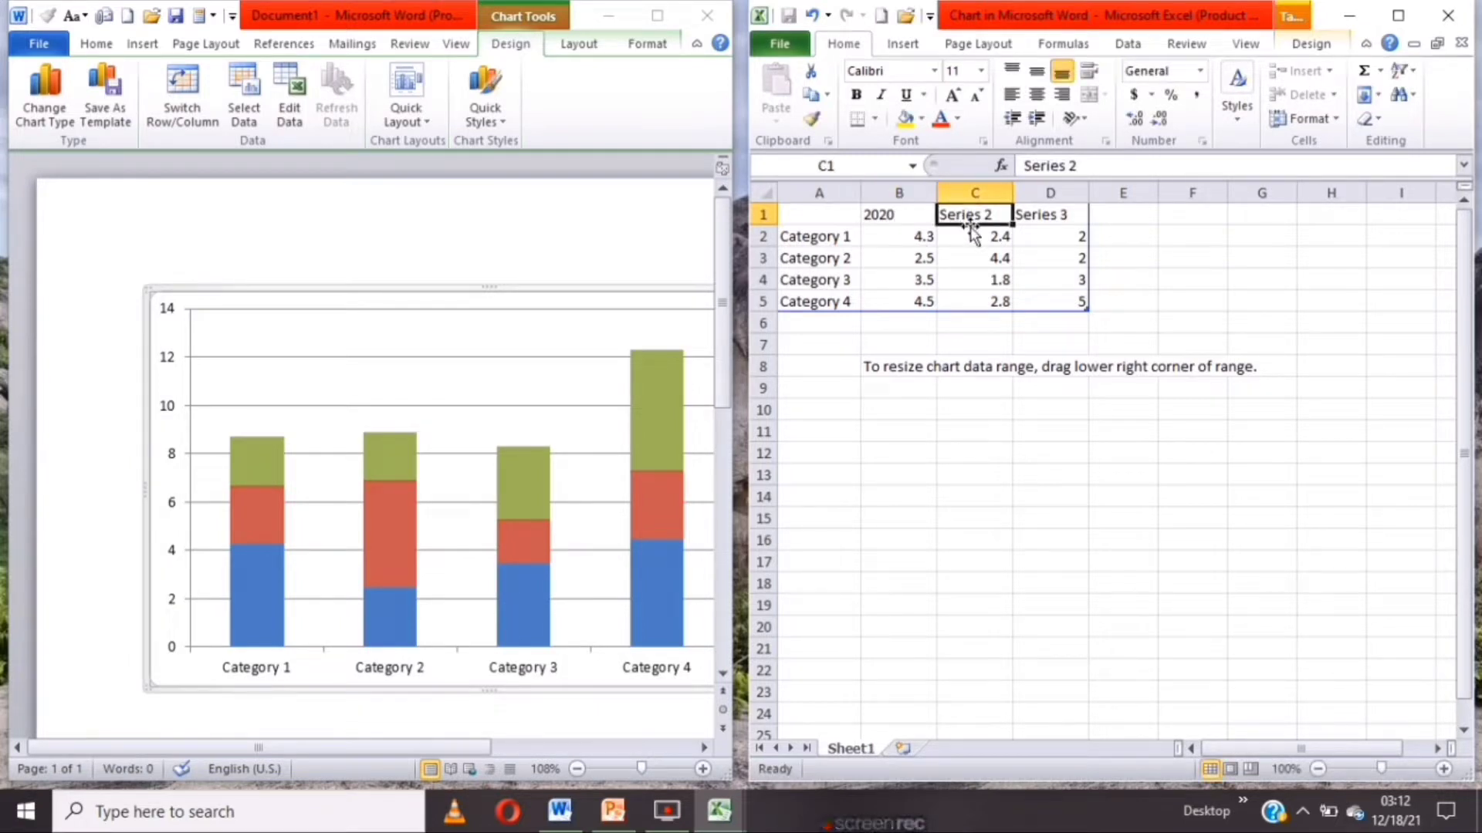
type("2021")
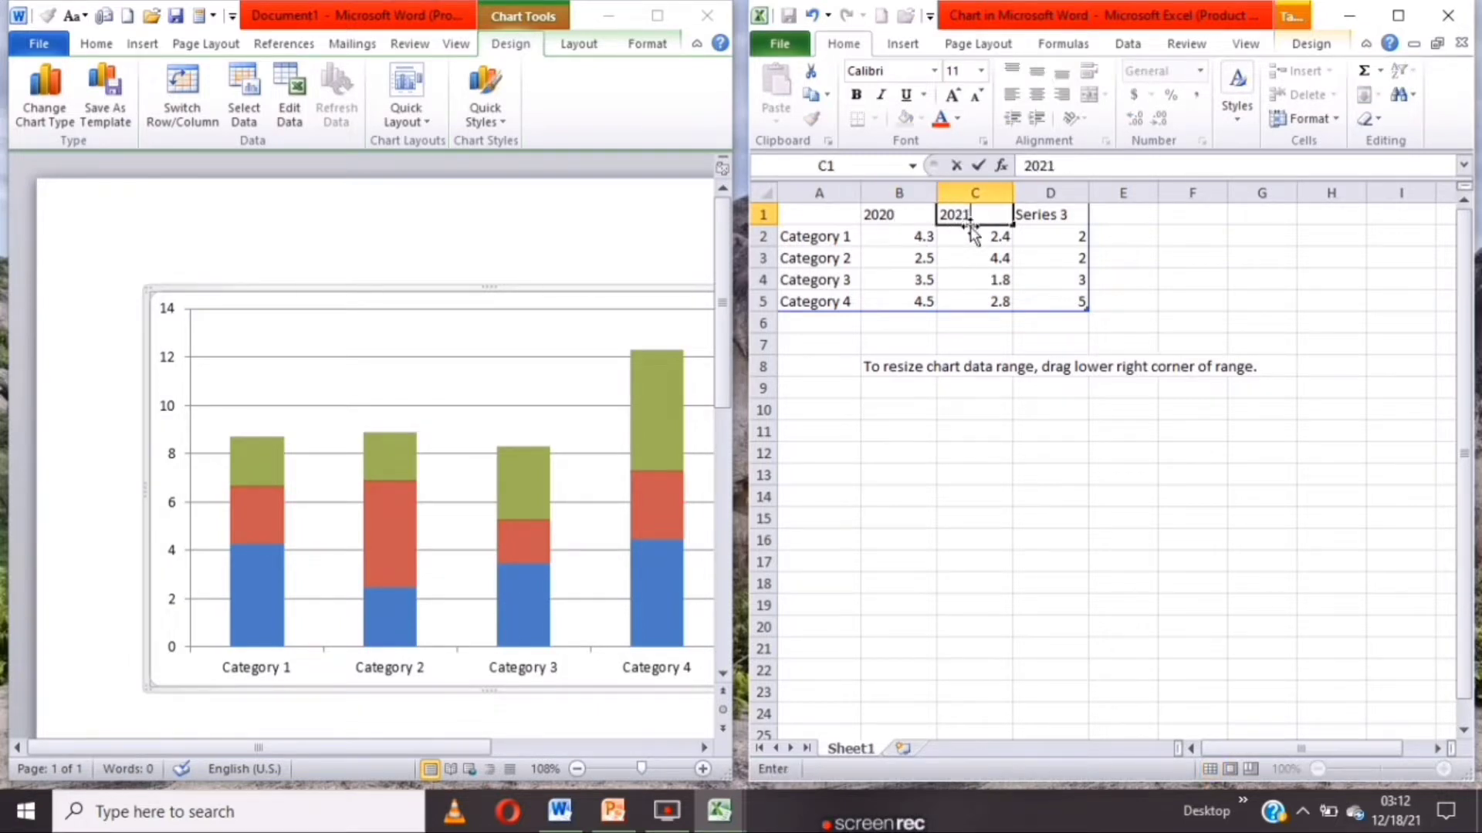
left_click(1042, 223)
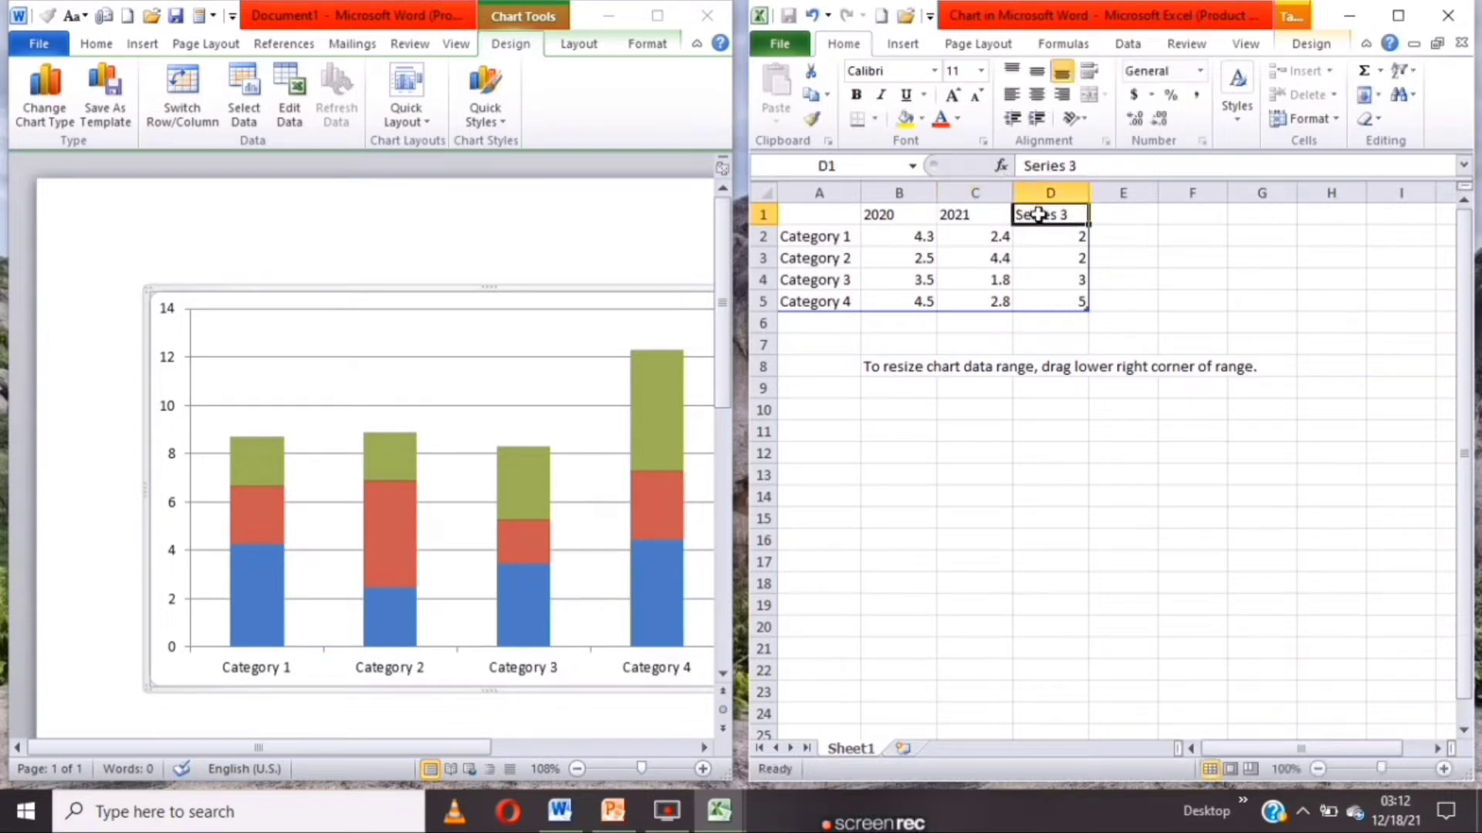
type("20")
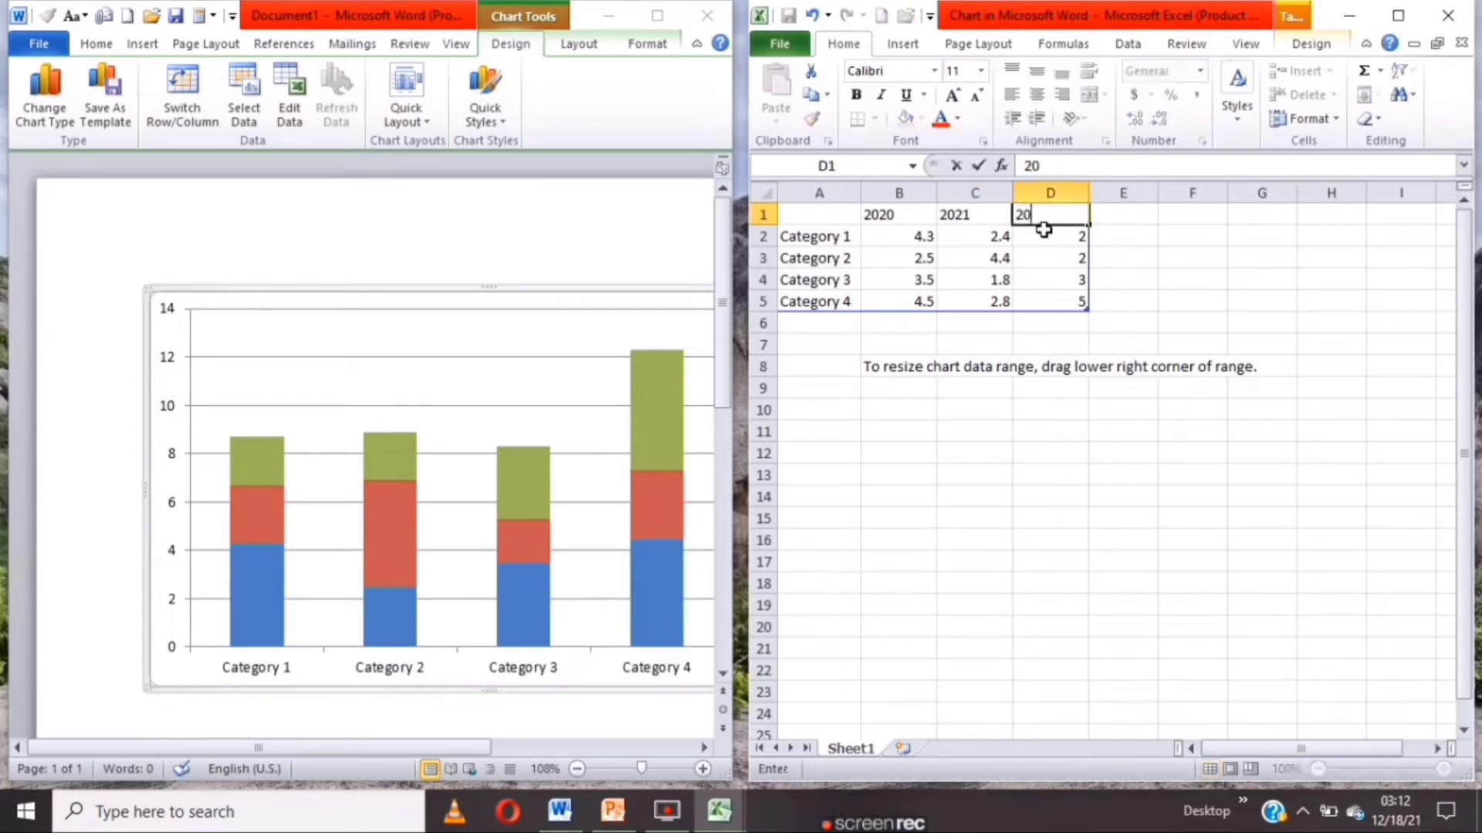
type("22")
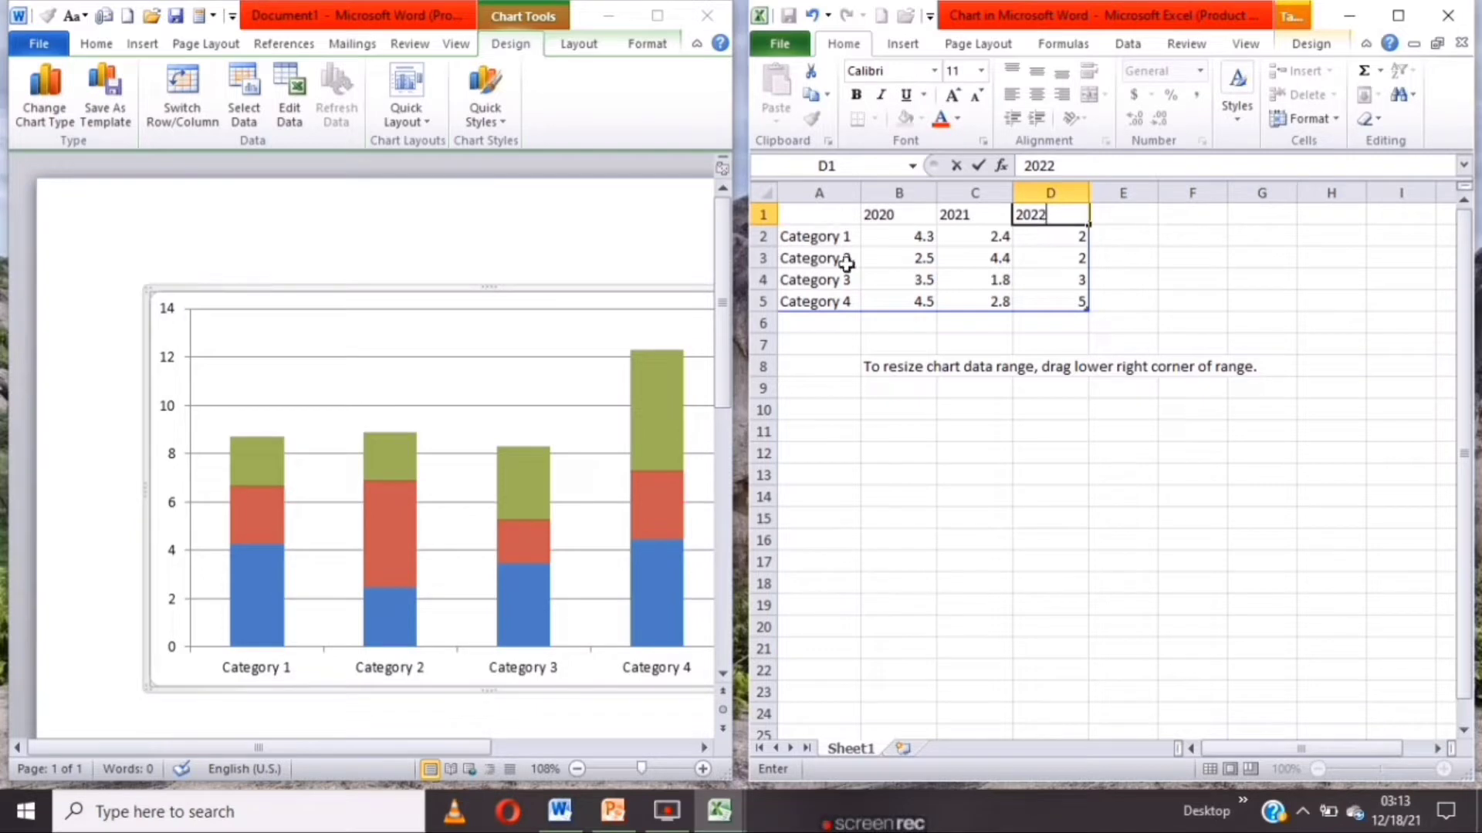
left_click(930, 266)
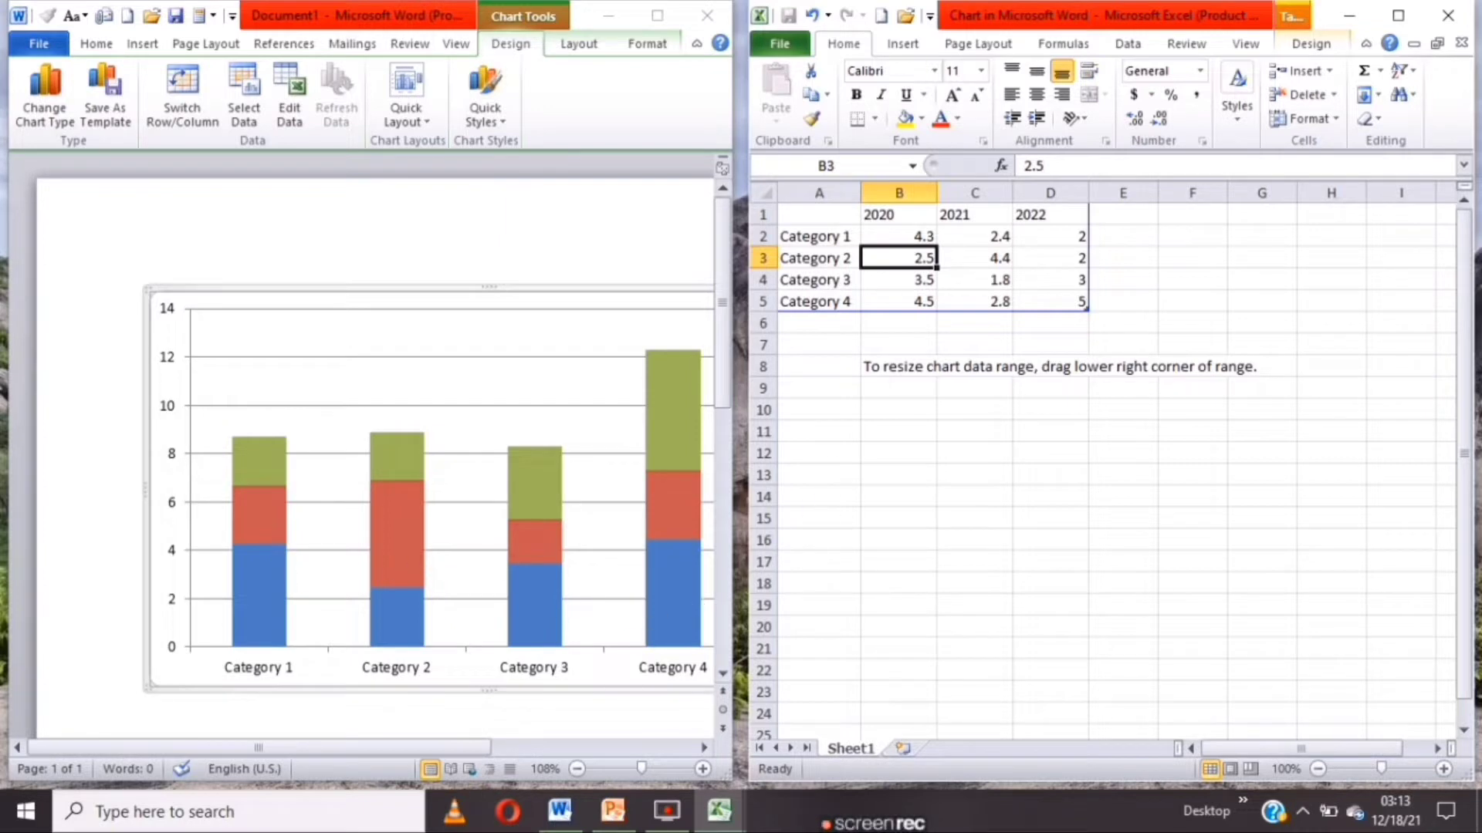
Name the first two categories ram and shyam, and set shyam's 2021 value to 8.
left_click(818, 241)
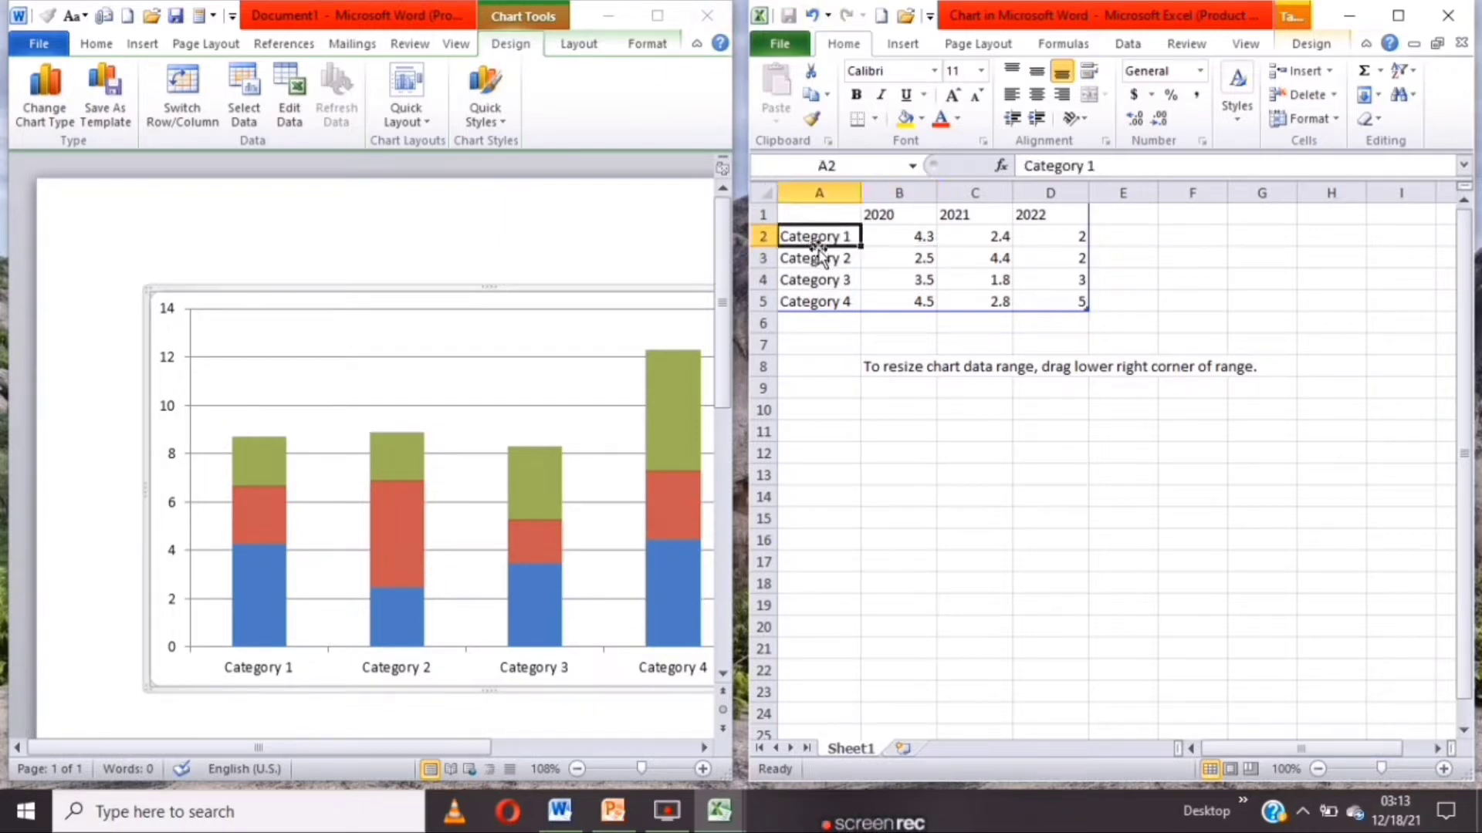
type("ra")
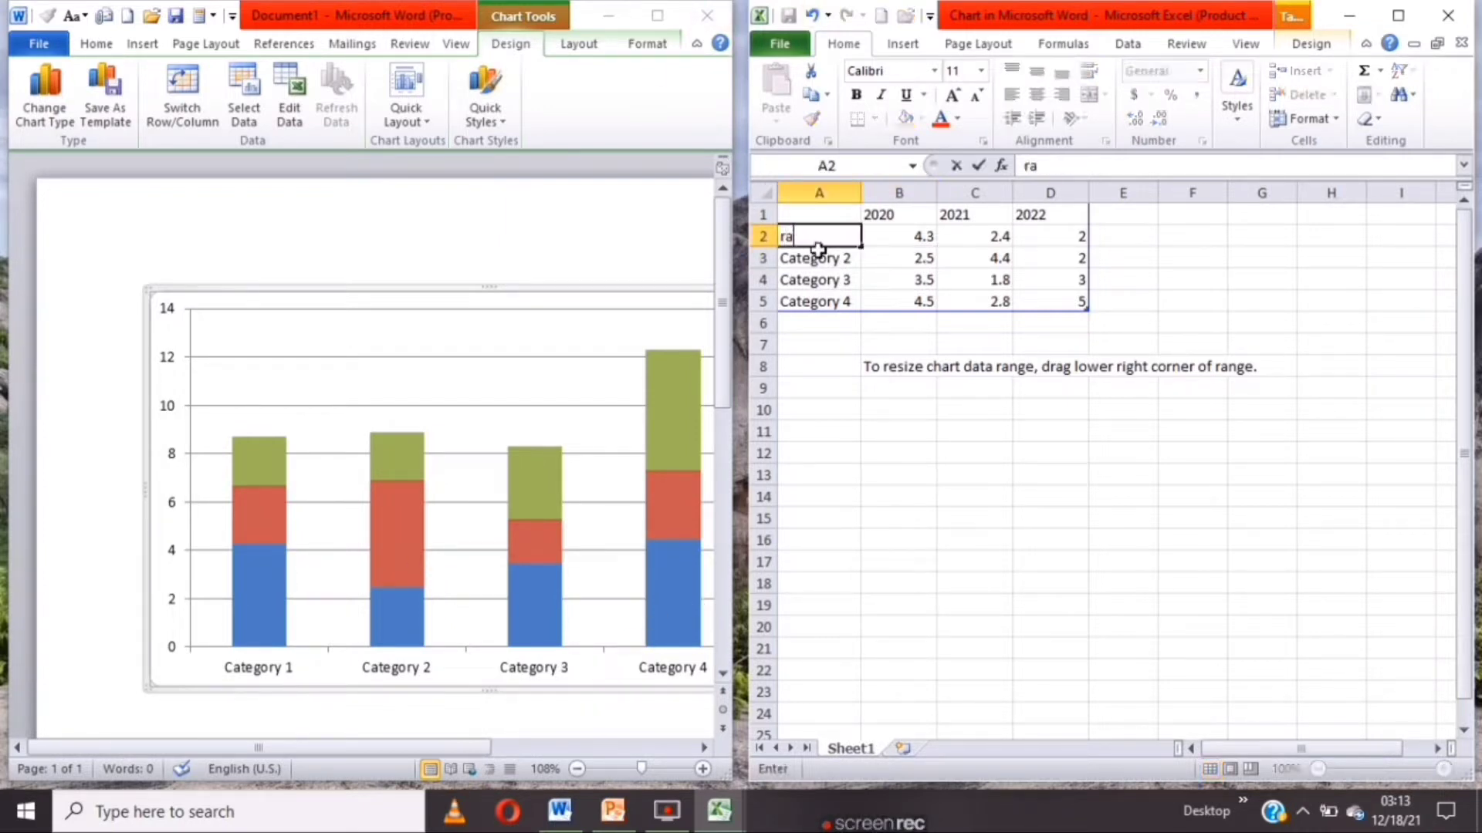
type("m")
key("Return")
type("s")
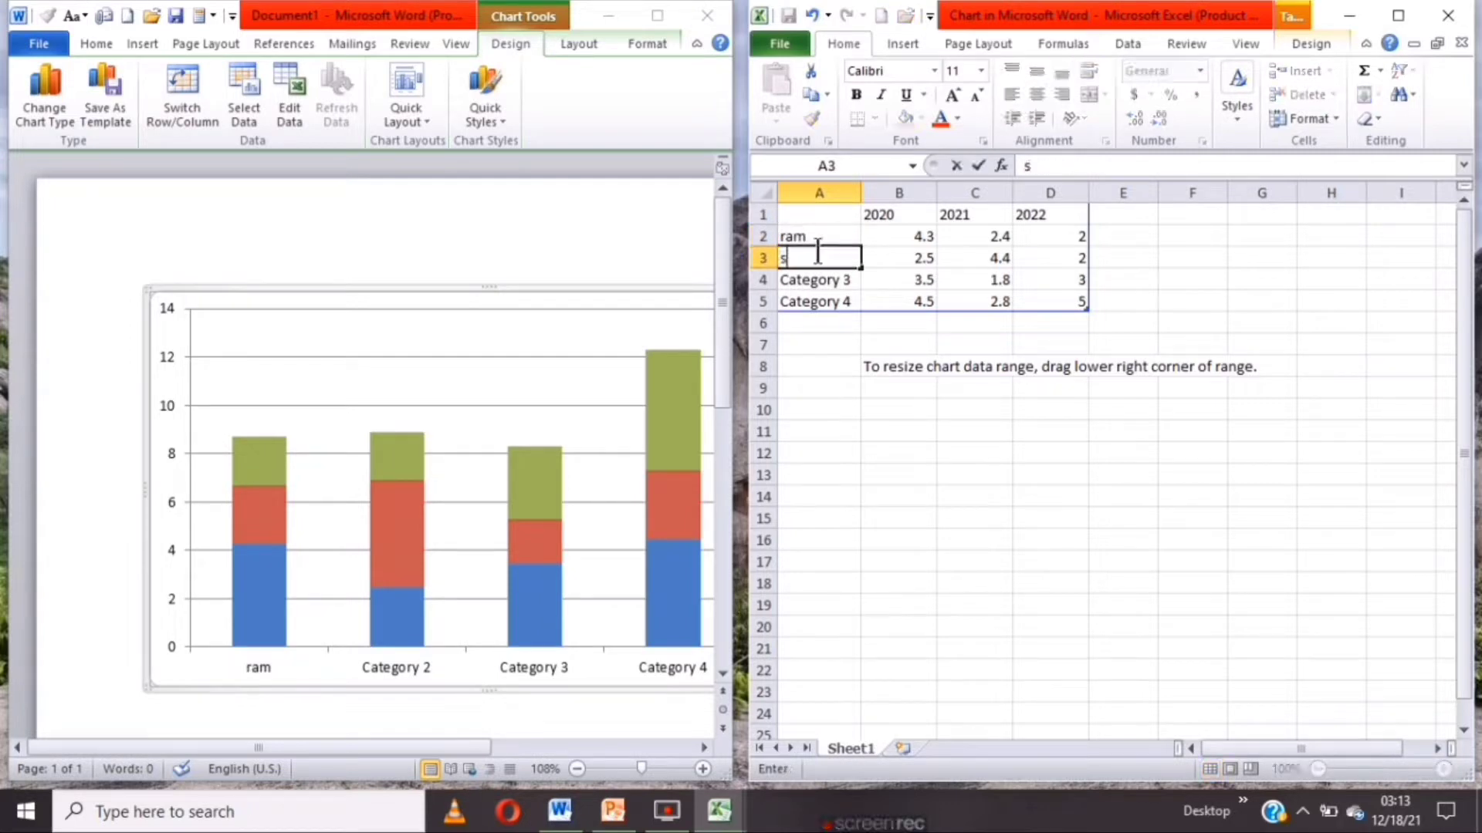
type("hyam")
key("Return")
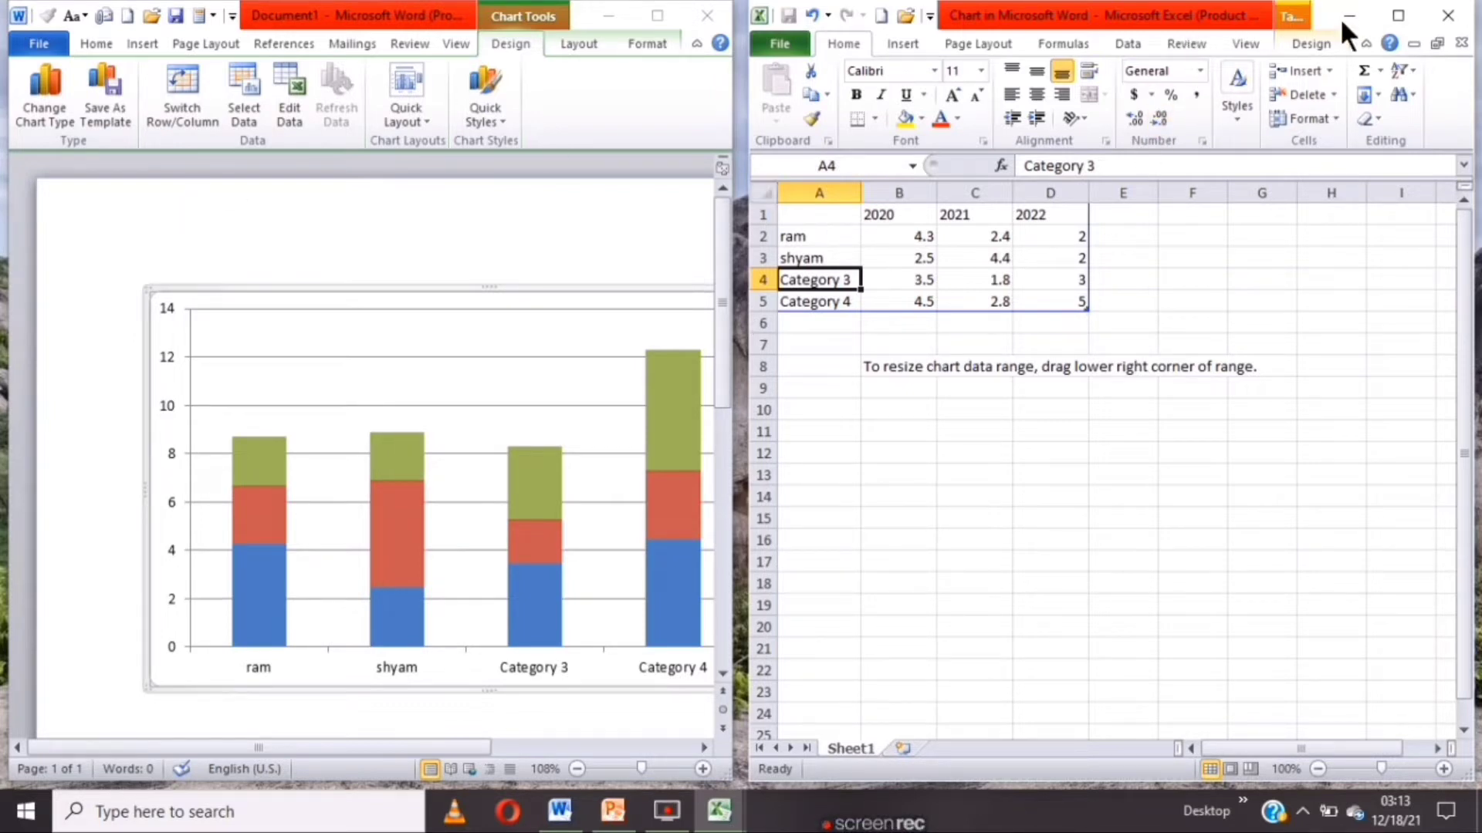
left_click(995, 263)
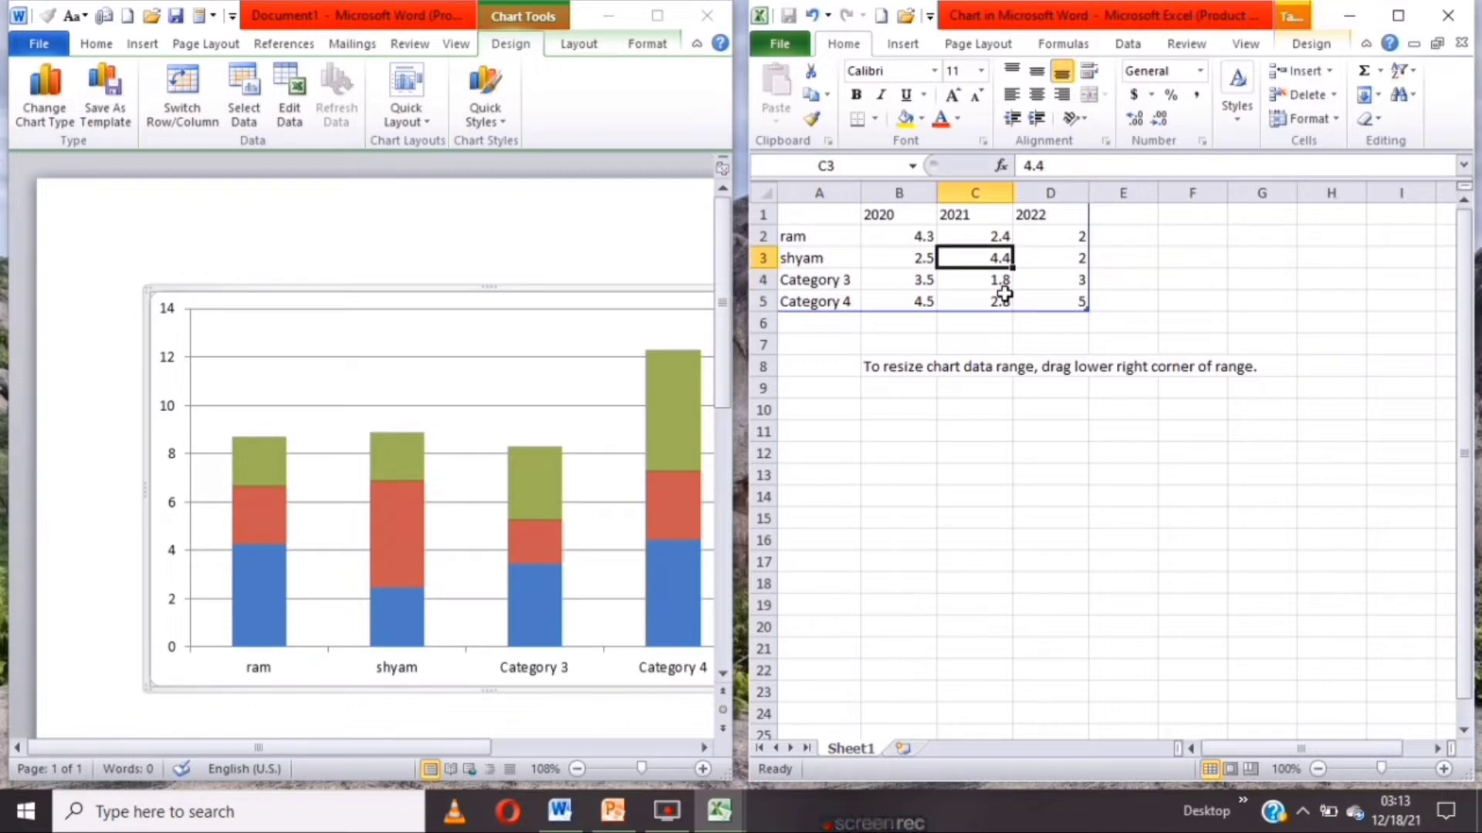
type("8")
key("Return")
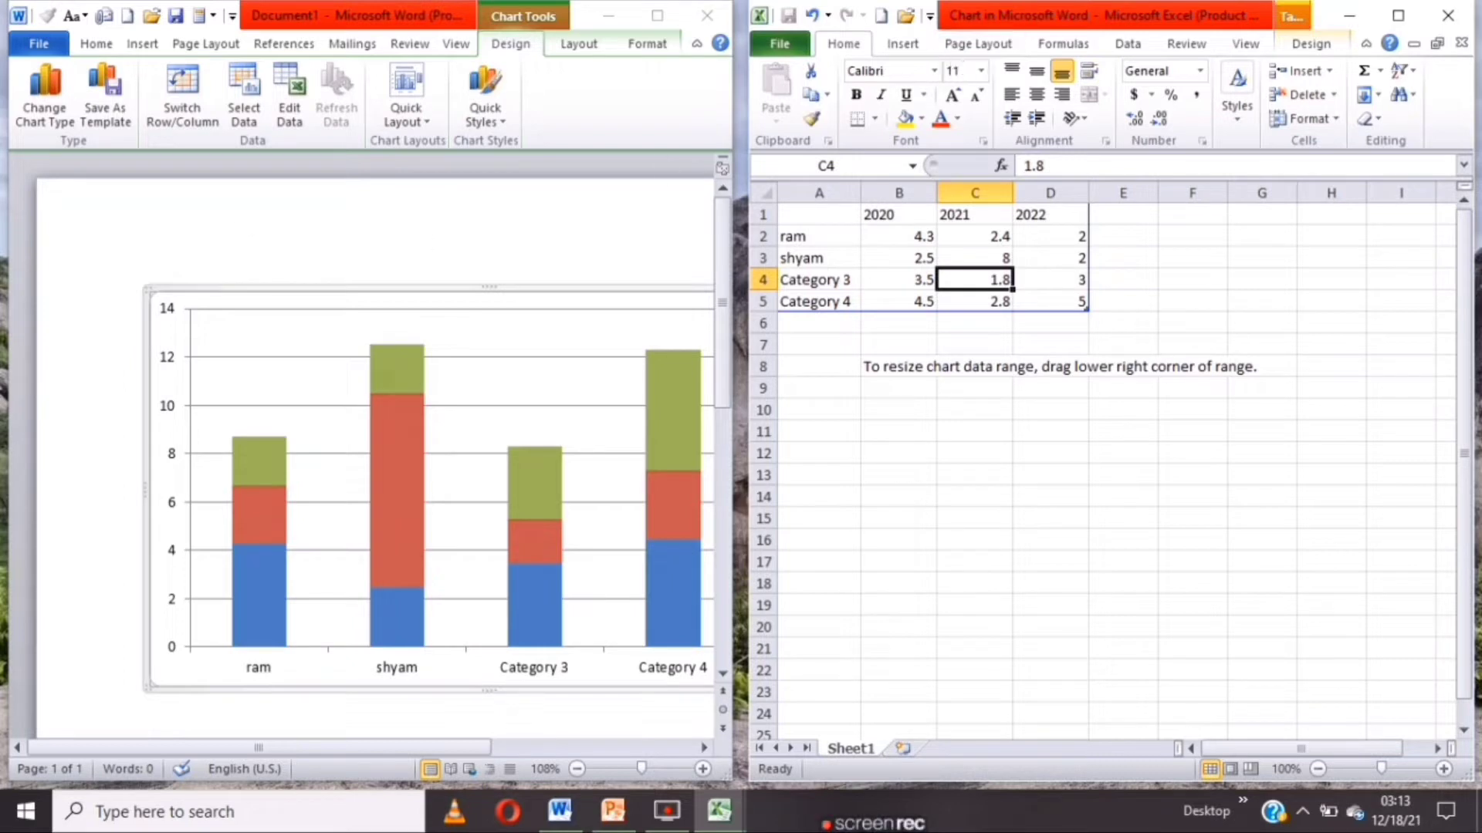
Close both Excel windows and apply the multicolour glossy chart style after trying red and green.
left_click(1448, 16)
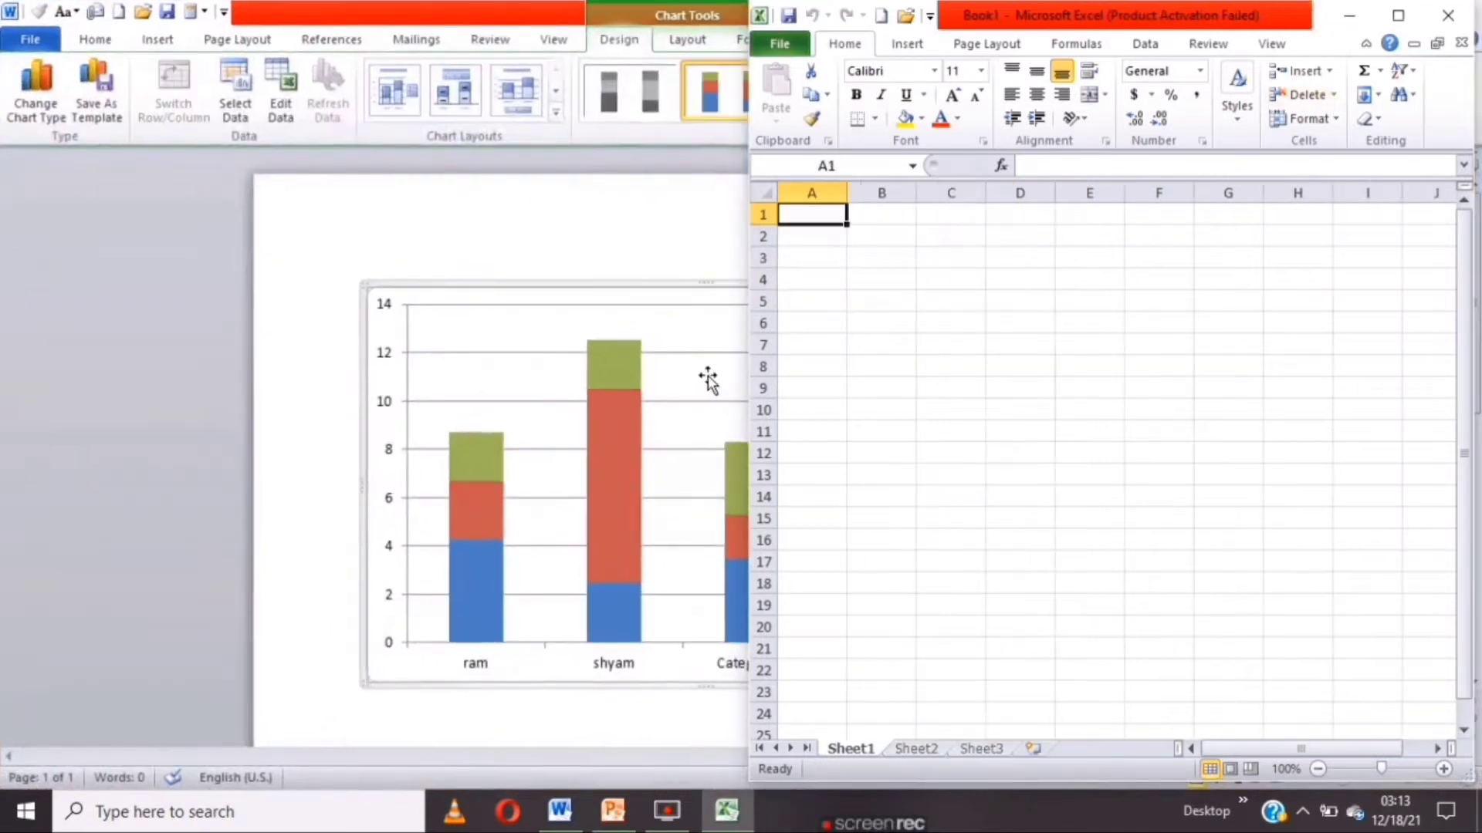
left_click(1449, 14)
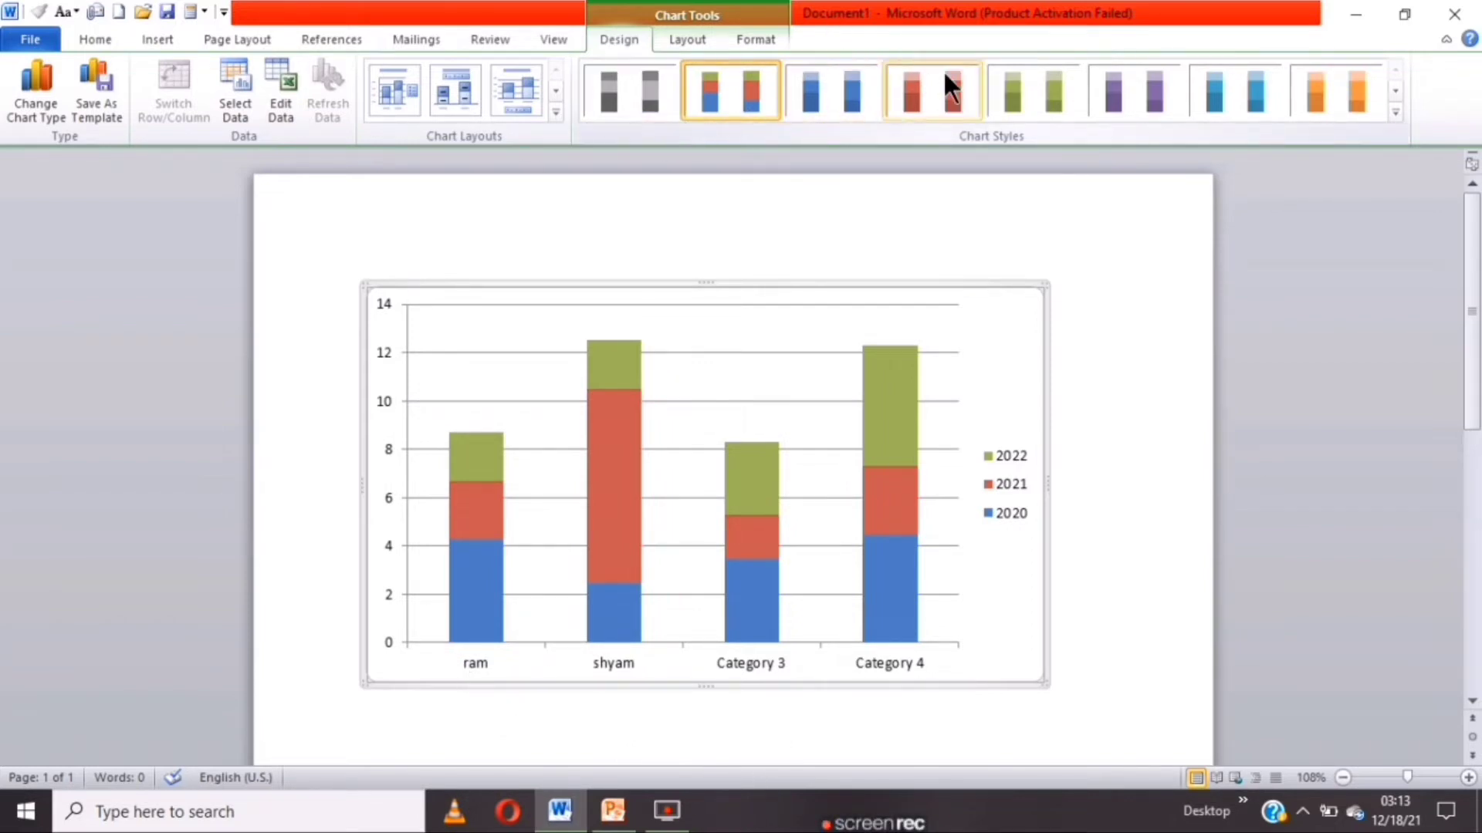
left_click(1394, 112)
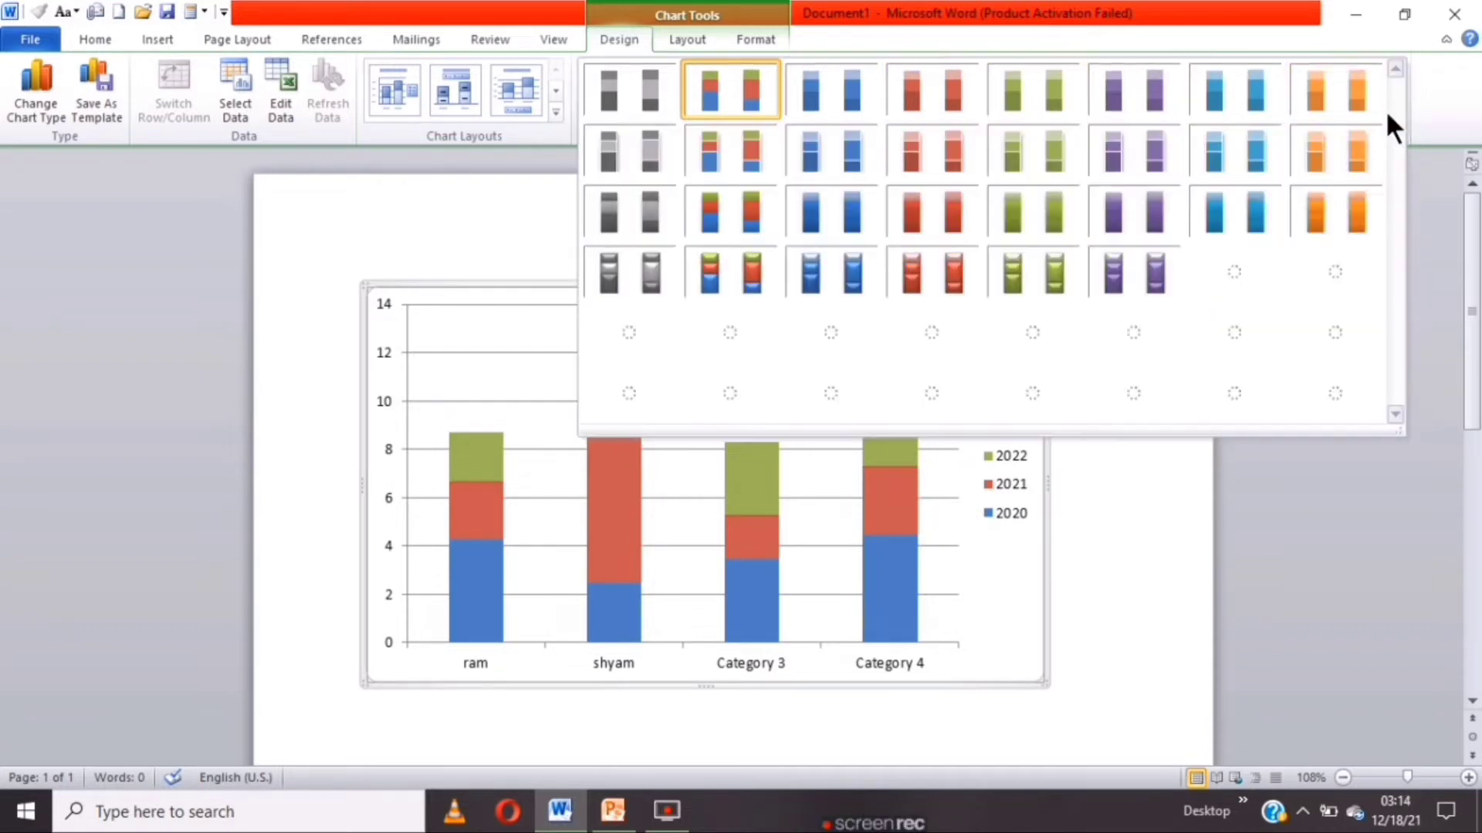
left_click(937, 265)
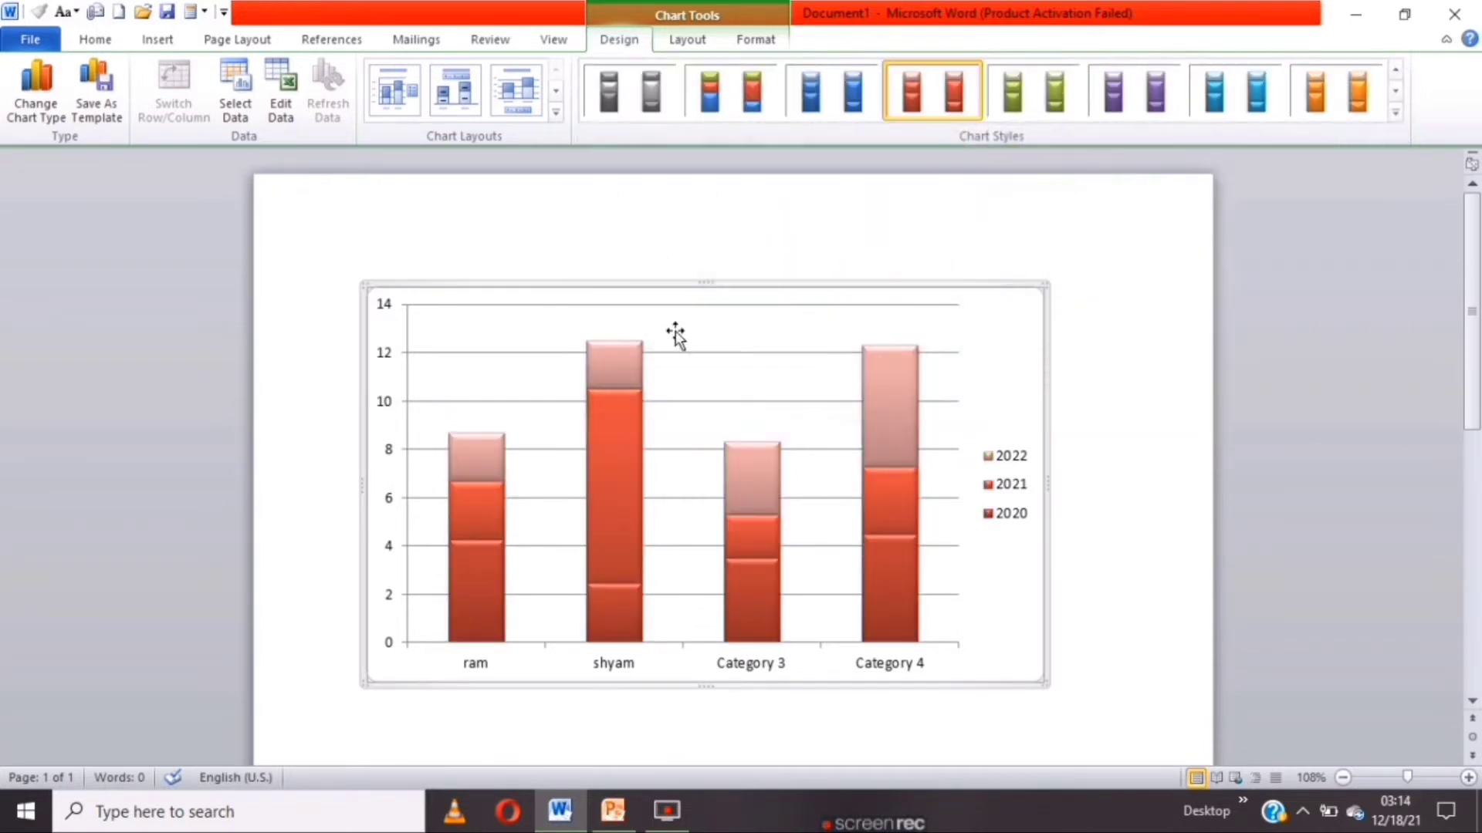
left_click(1007, 94)
left_click(748, 87)
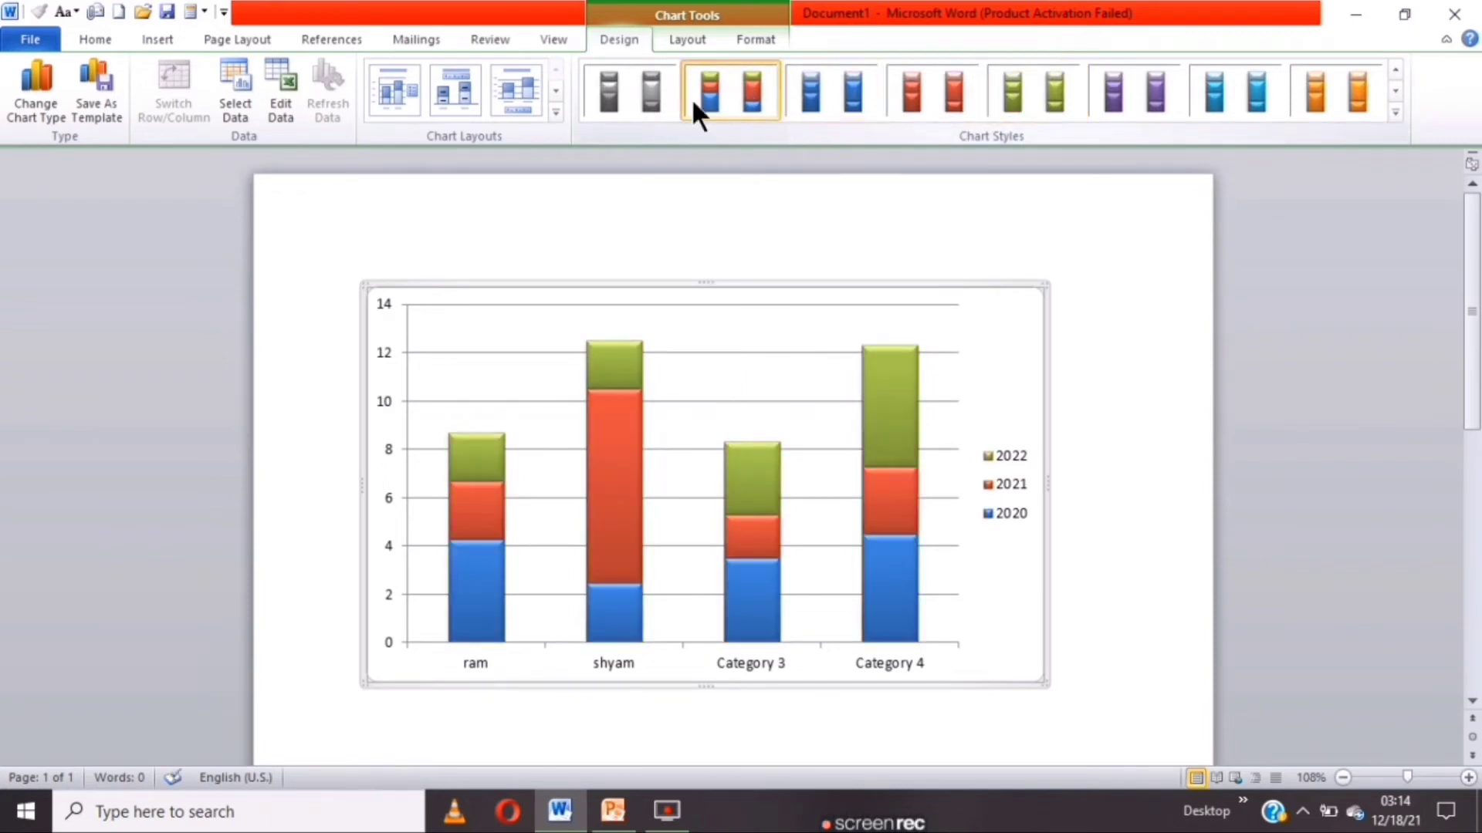
left_click(554, 113)
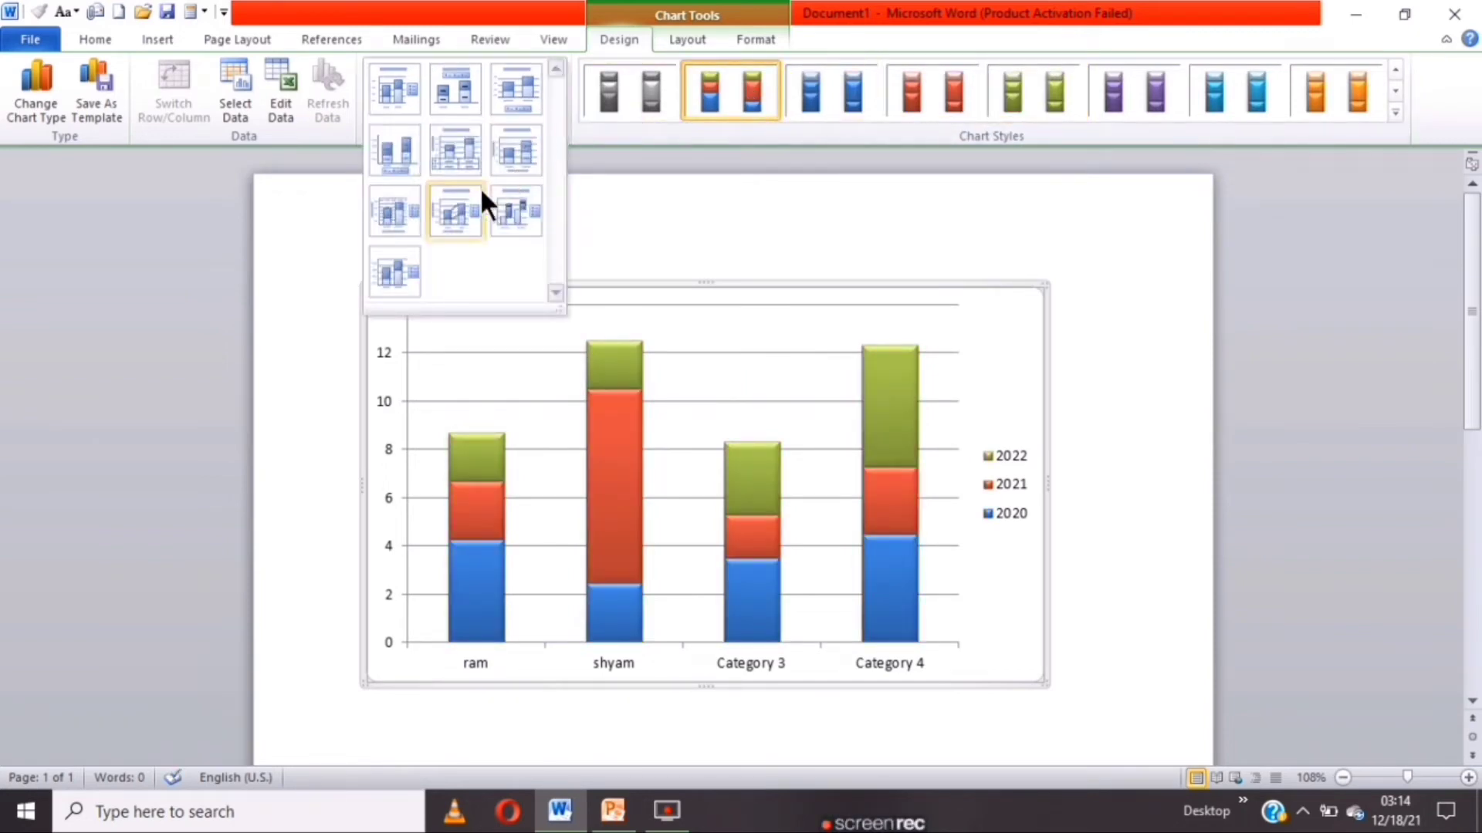
Try several chart layouts, settling on one with a Chart Title and data labels, no legend.
left_click(454, 196)
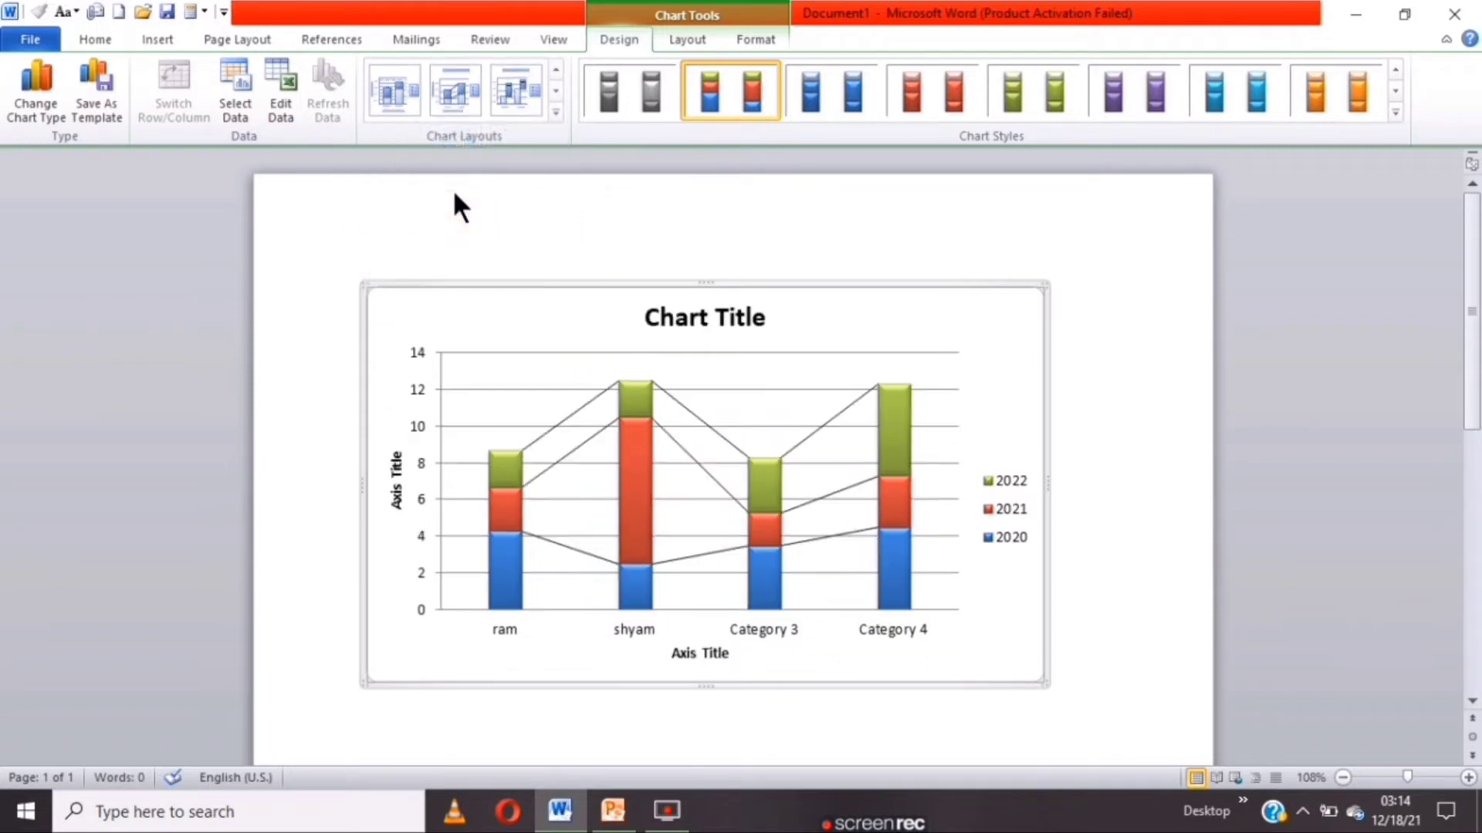
left_click(554, 112)
left_click(383, 216)
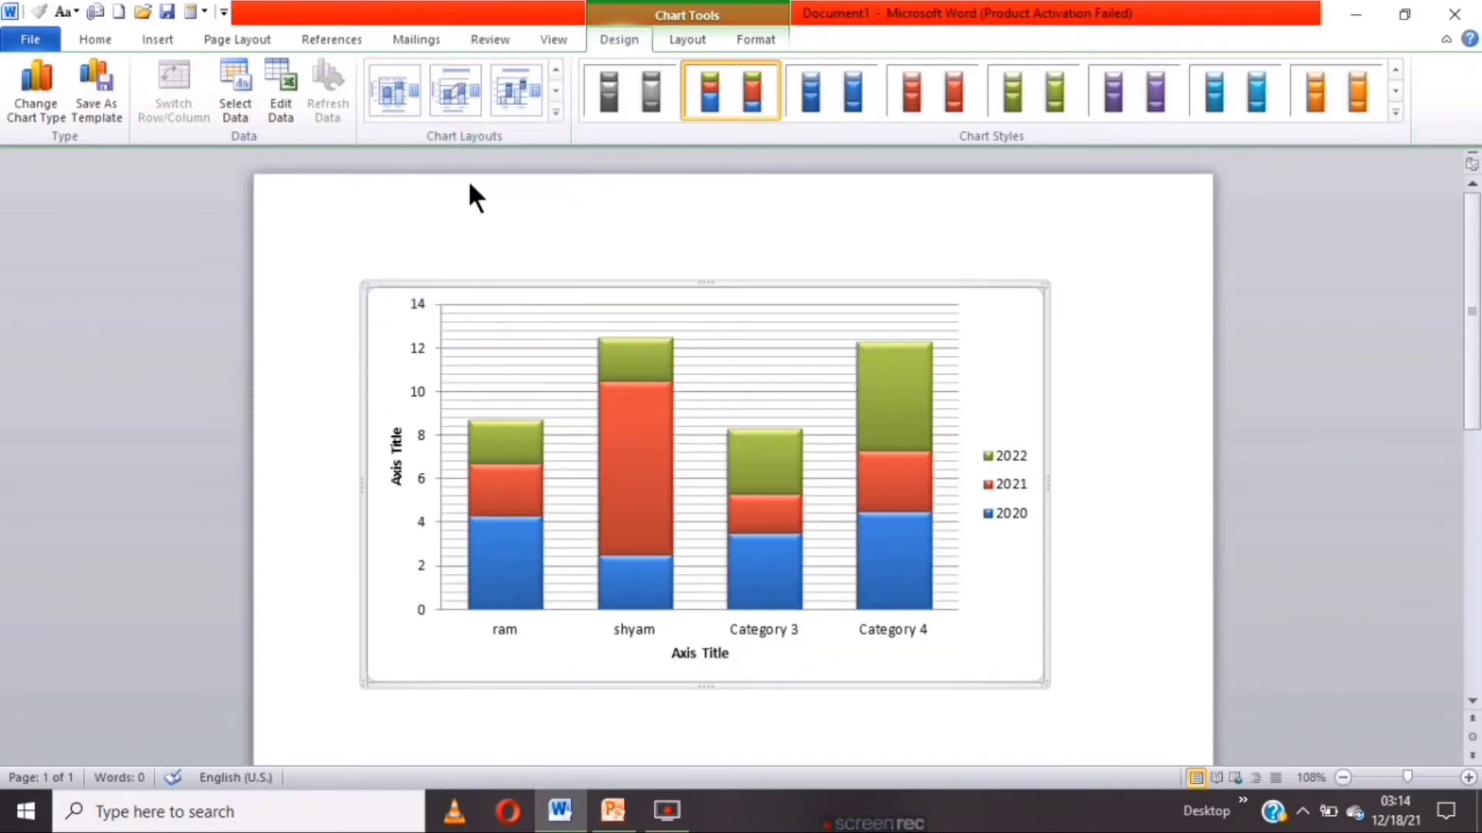
left_click(555, 113)
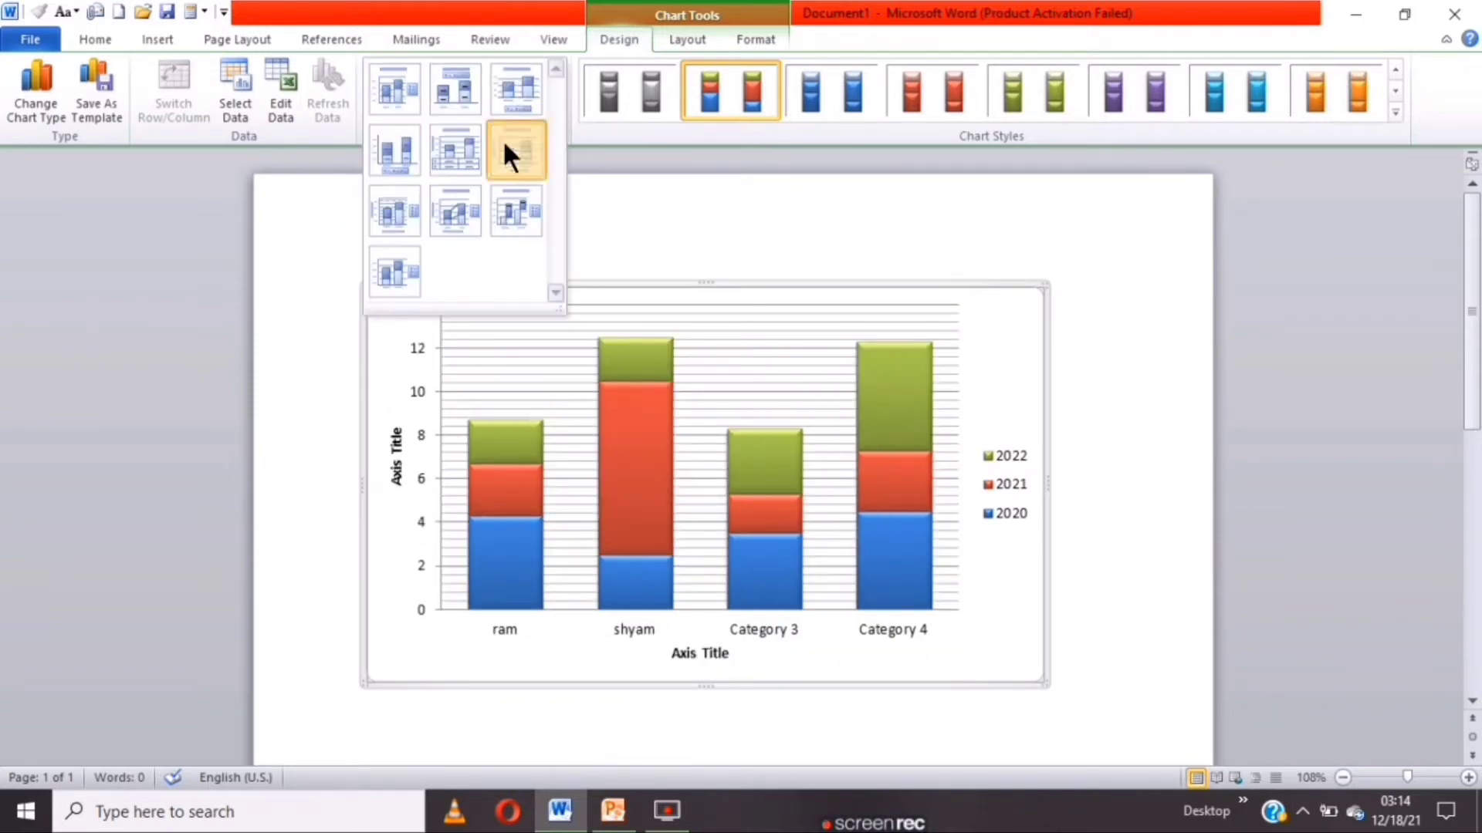
left_click(504, 143)
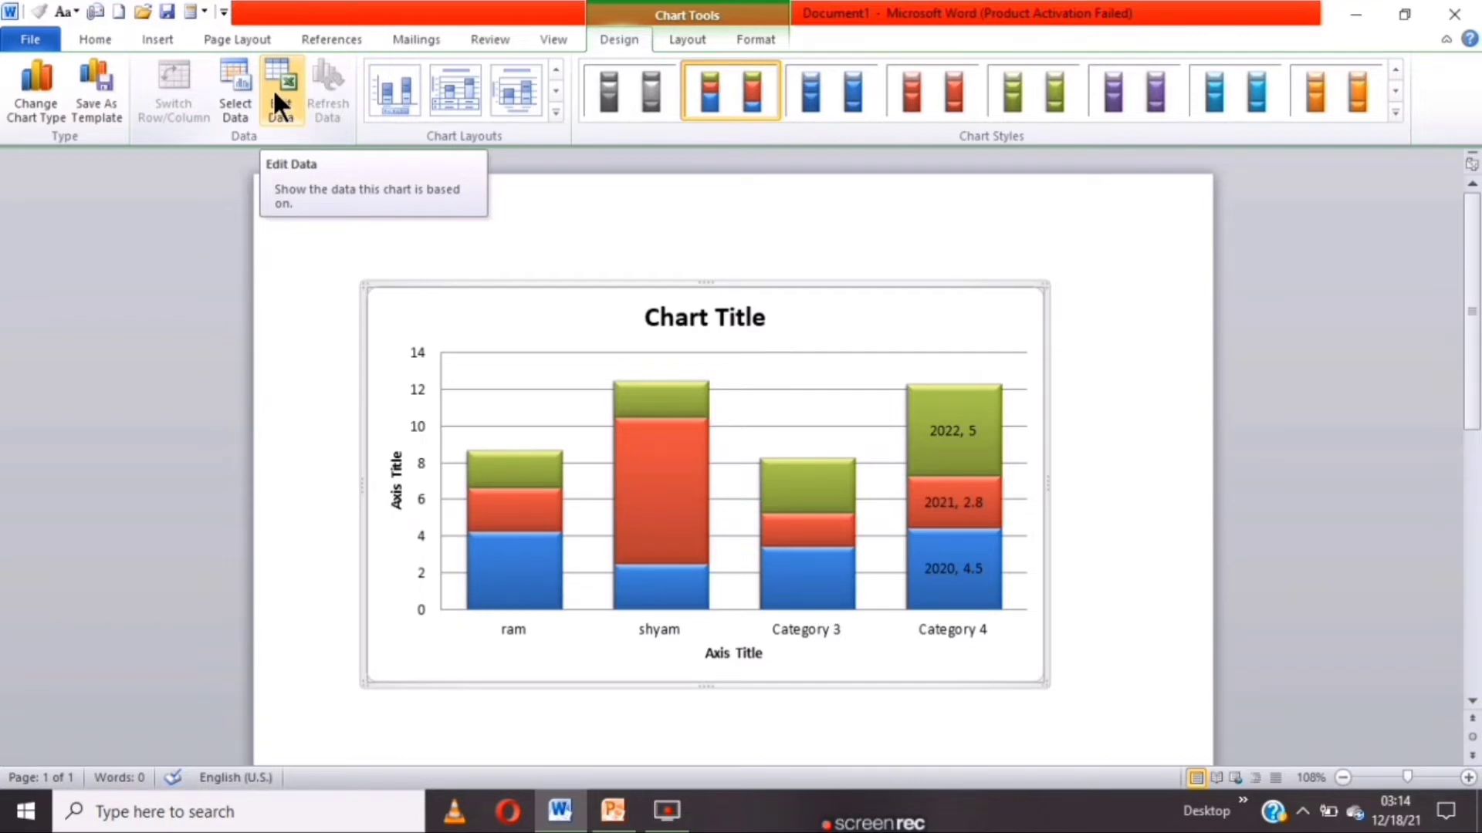
Reopen the chart's data sheet and rename Category 3 to mohan.
left_click(275, 96)
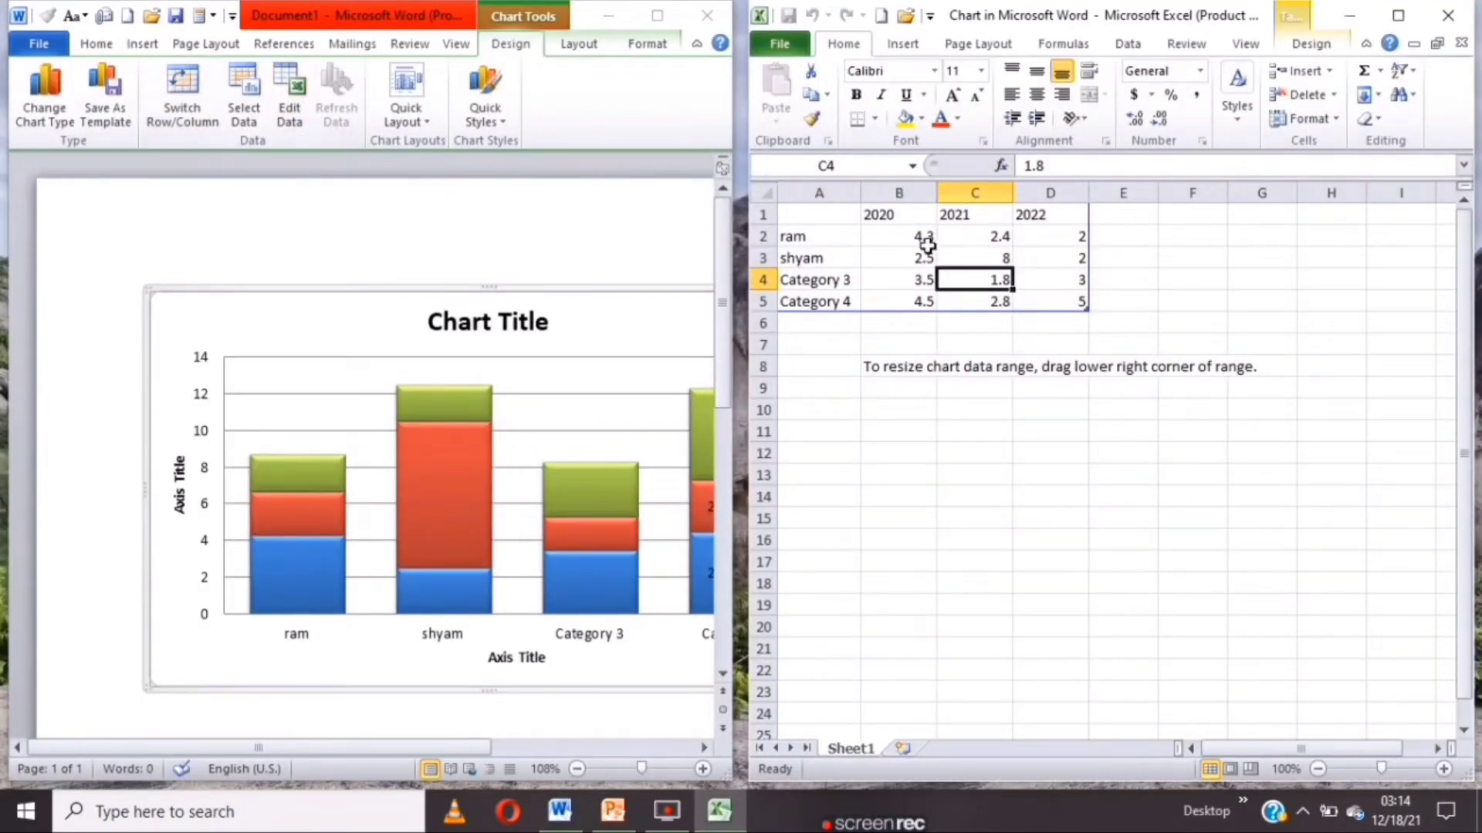
left_click(801, 284)
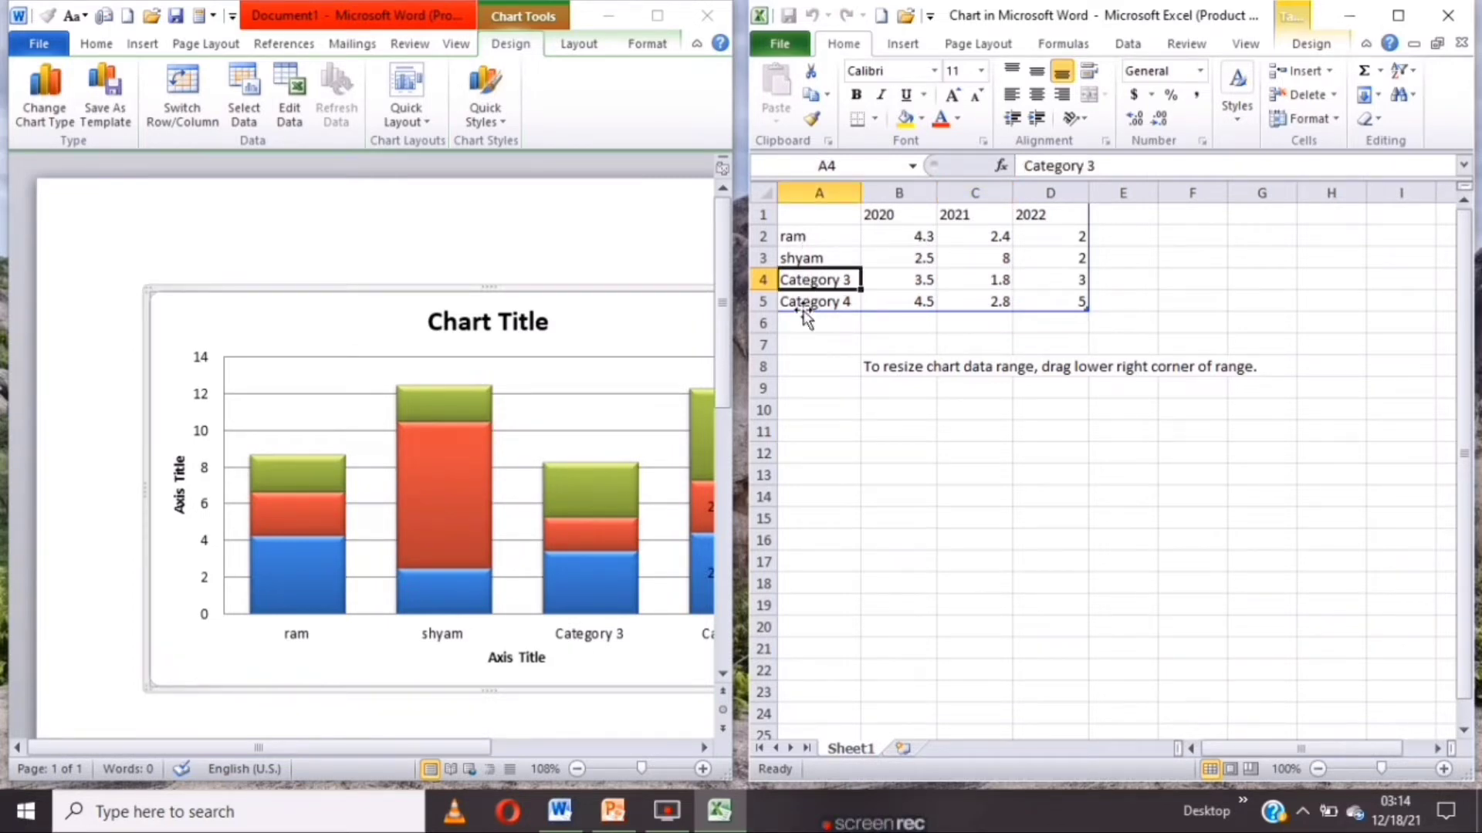
type("m")
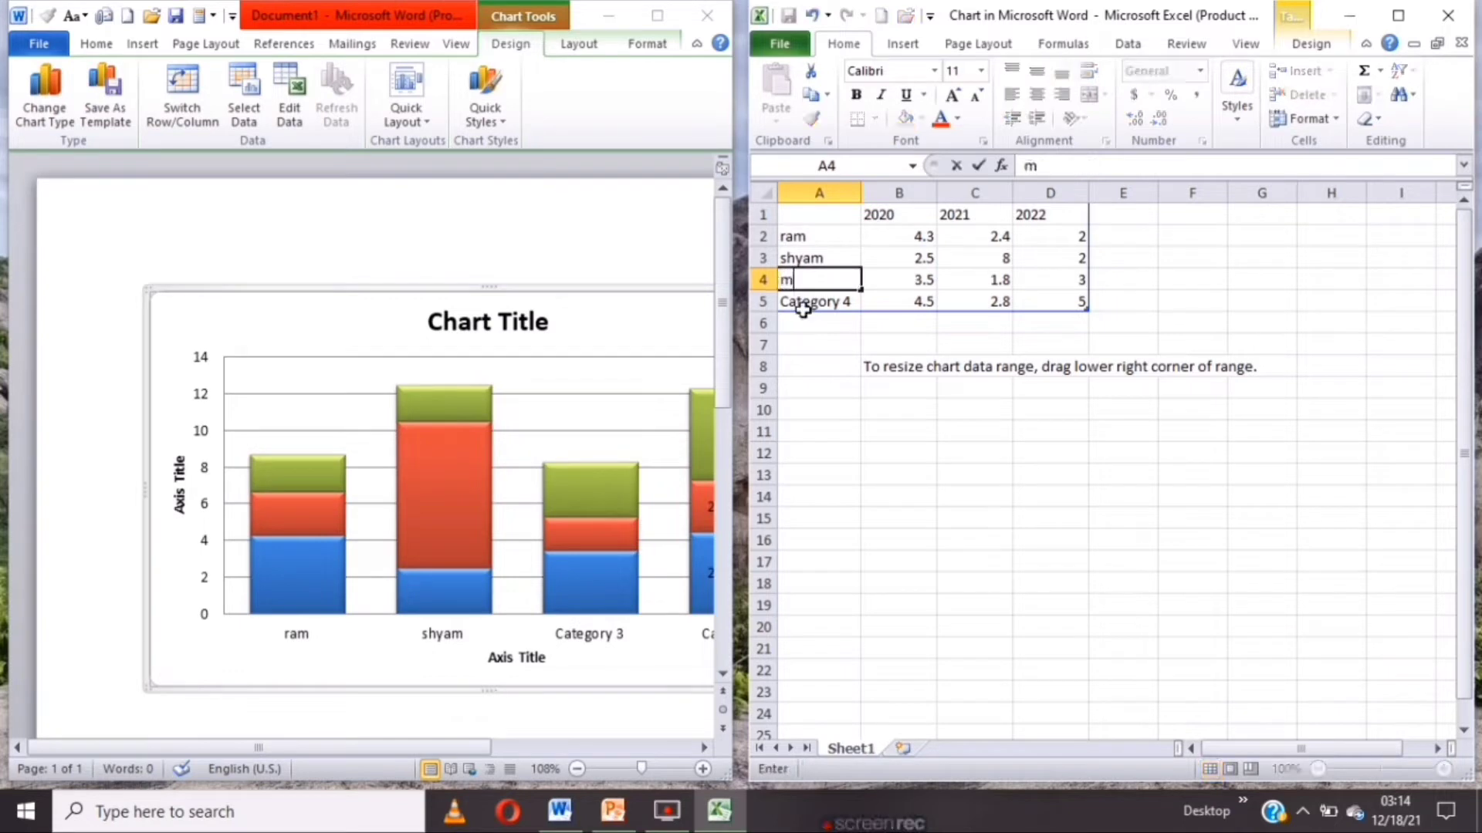
type("ohan")
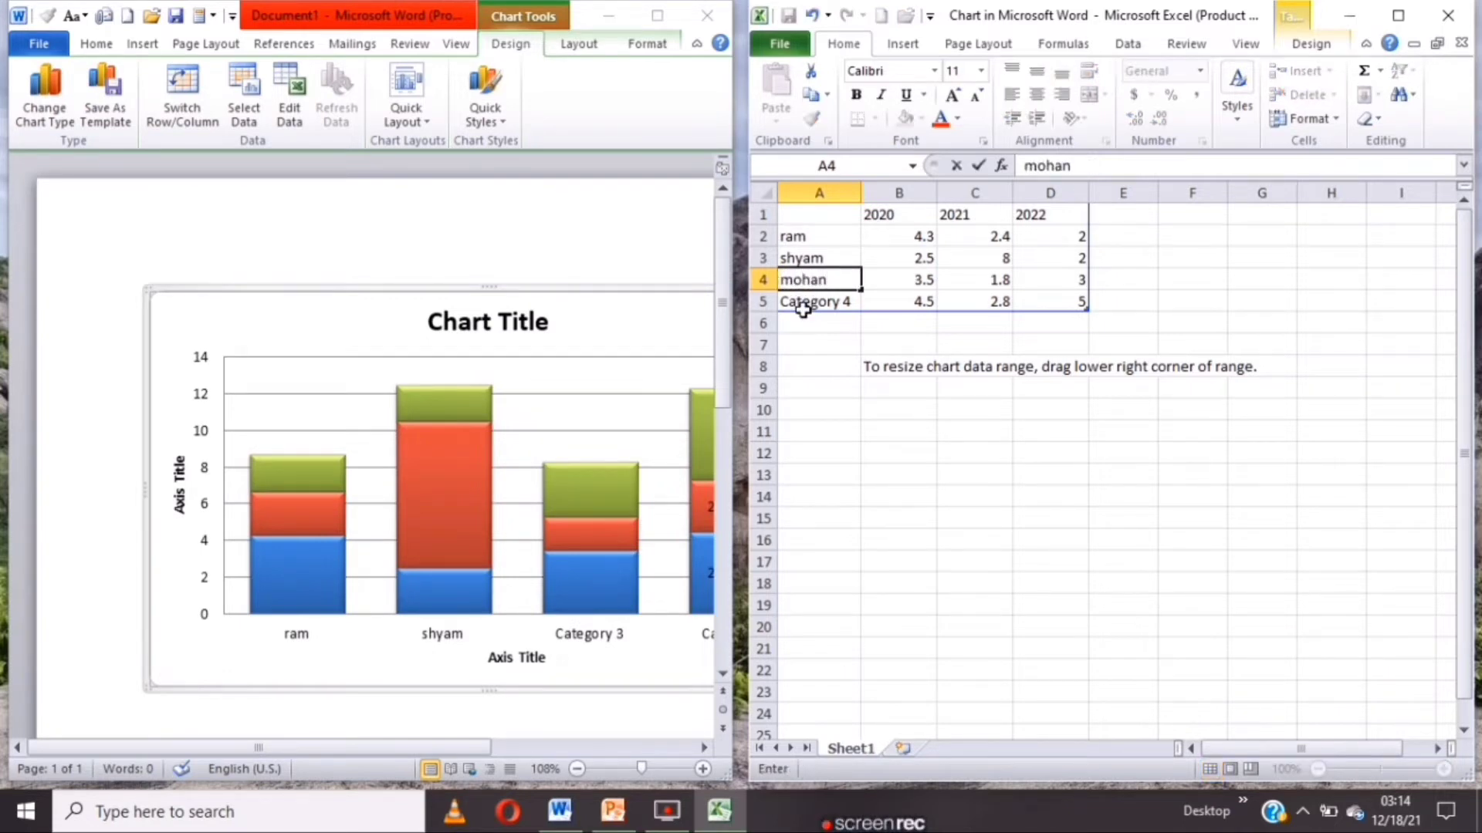
key("Return")
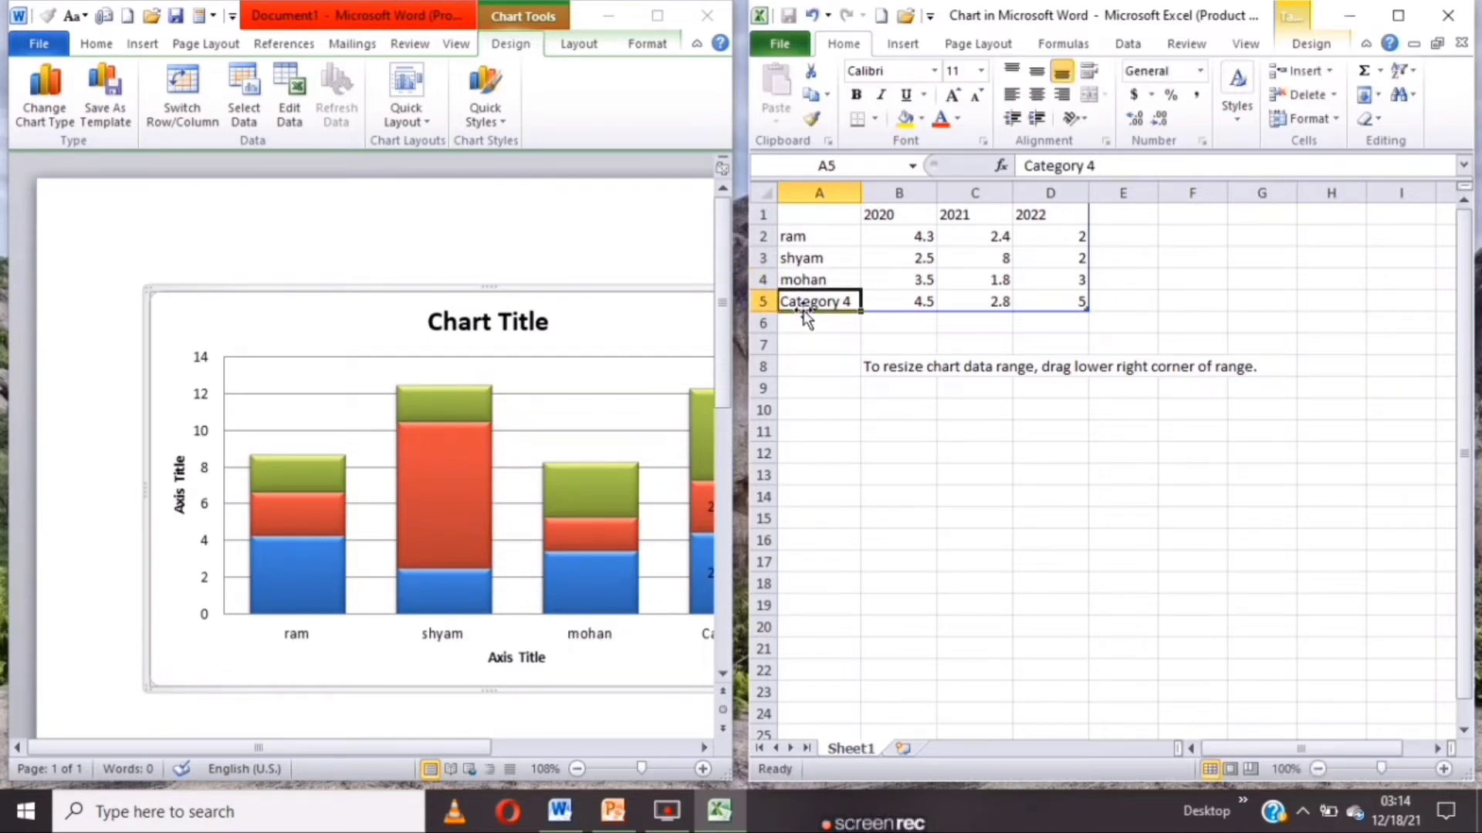
Rename Category 4 to kris and set its 2020 value to 9.
type("kris")
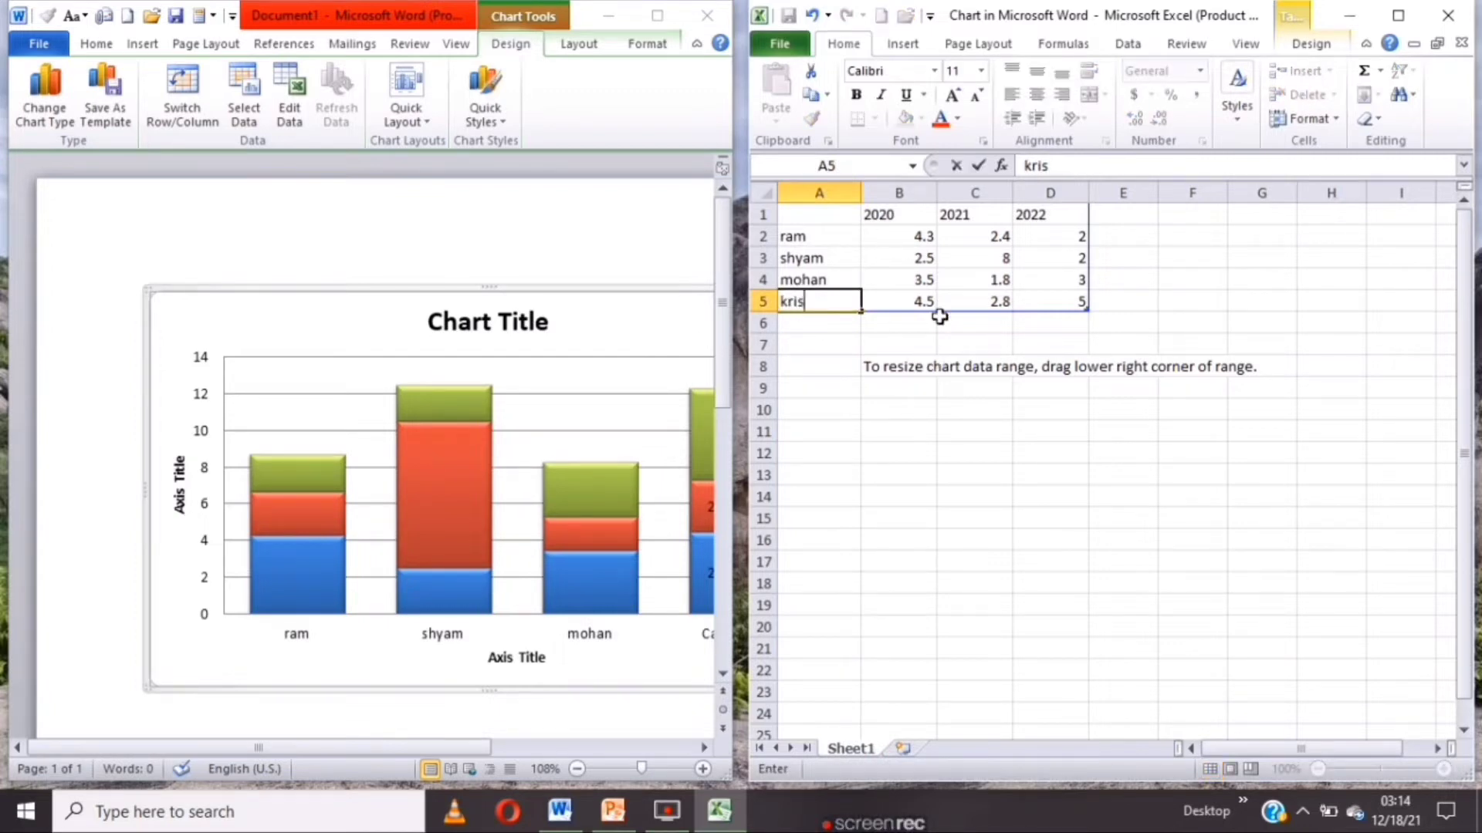
left_click(932, 306)
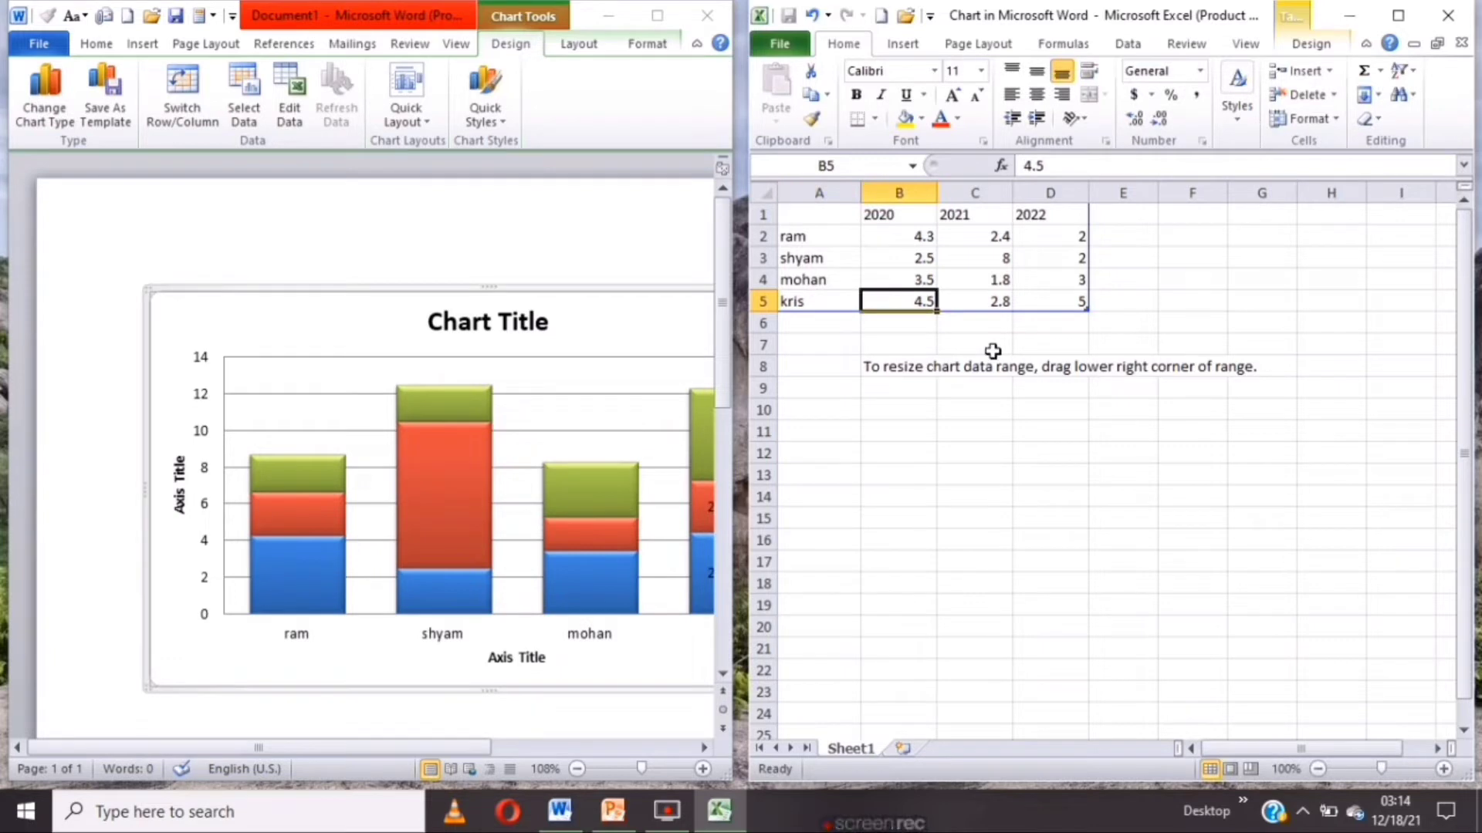
type("90")
key("Return")
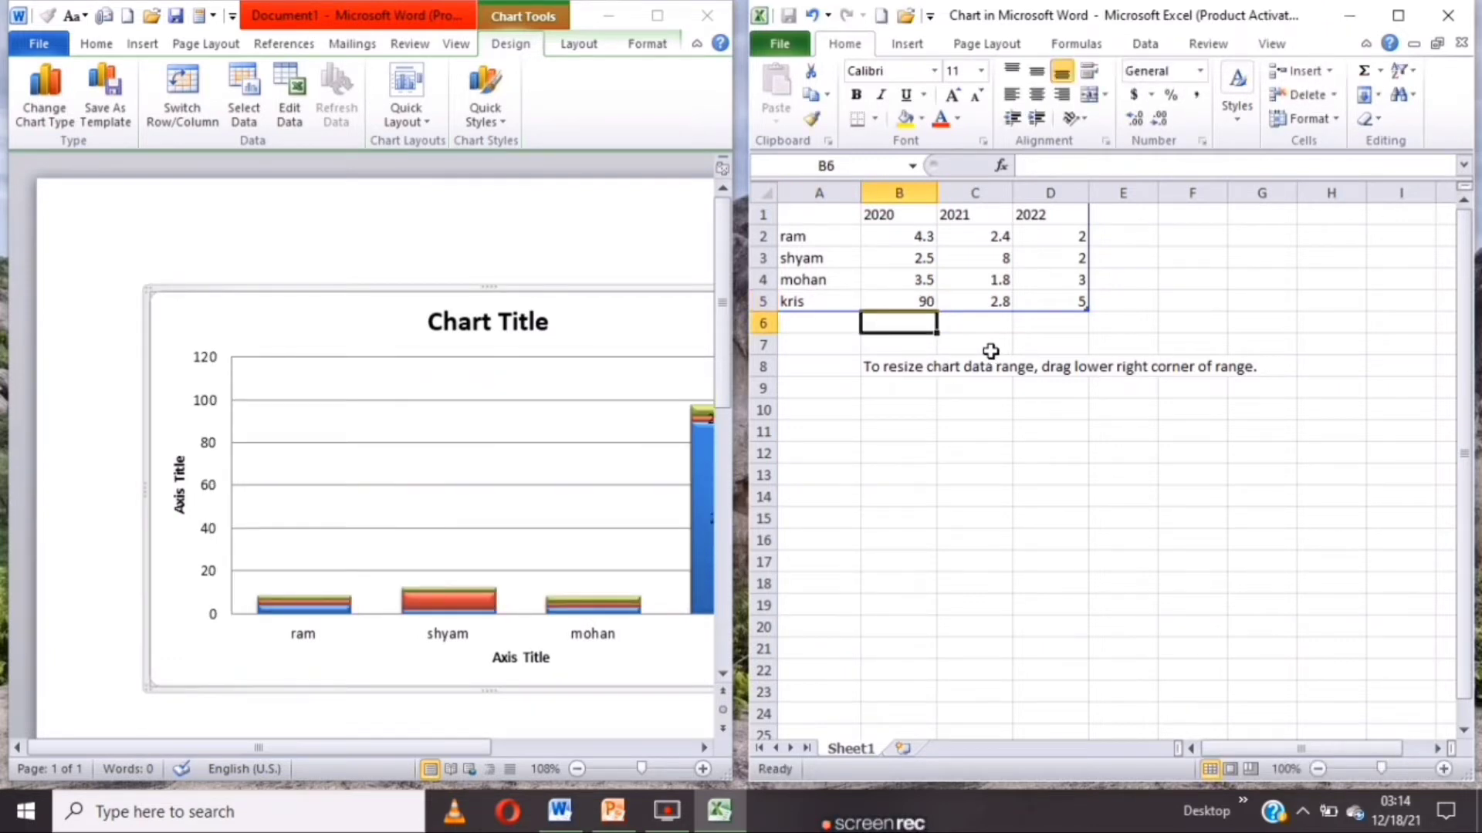
key("Up")
type("9")
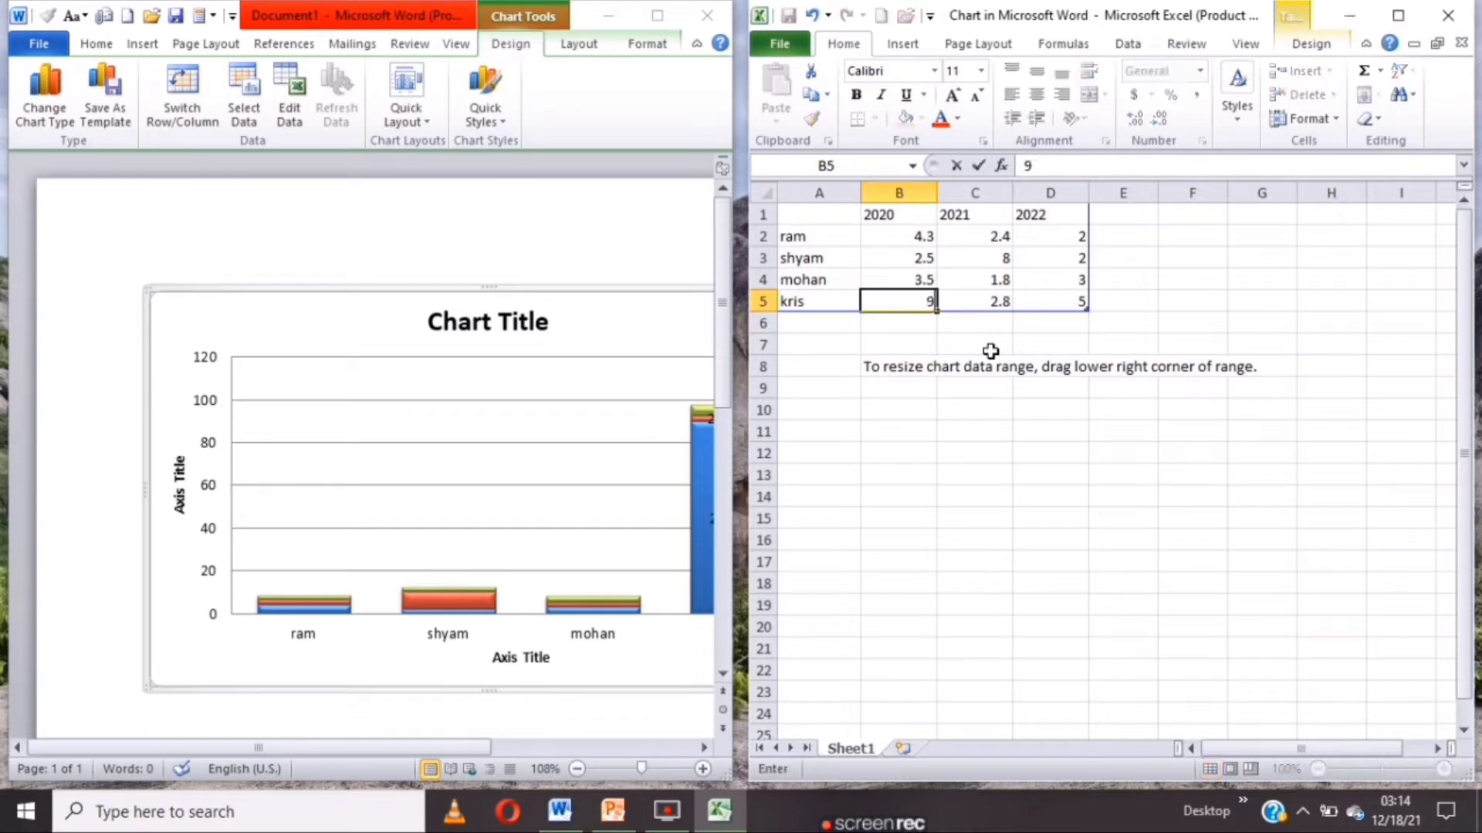
key("Return")
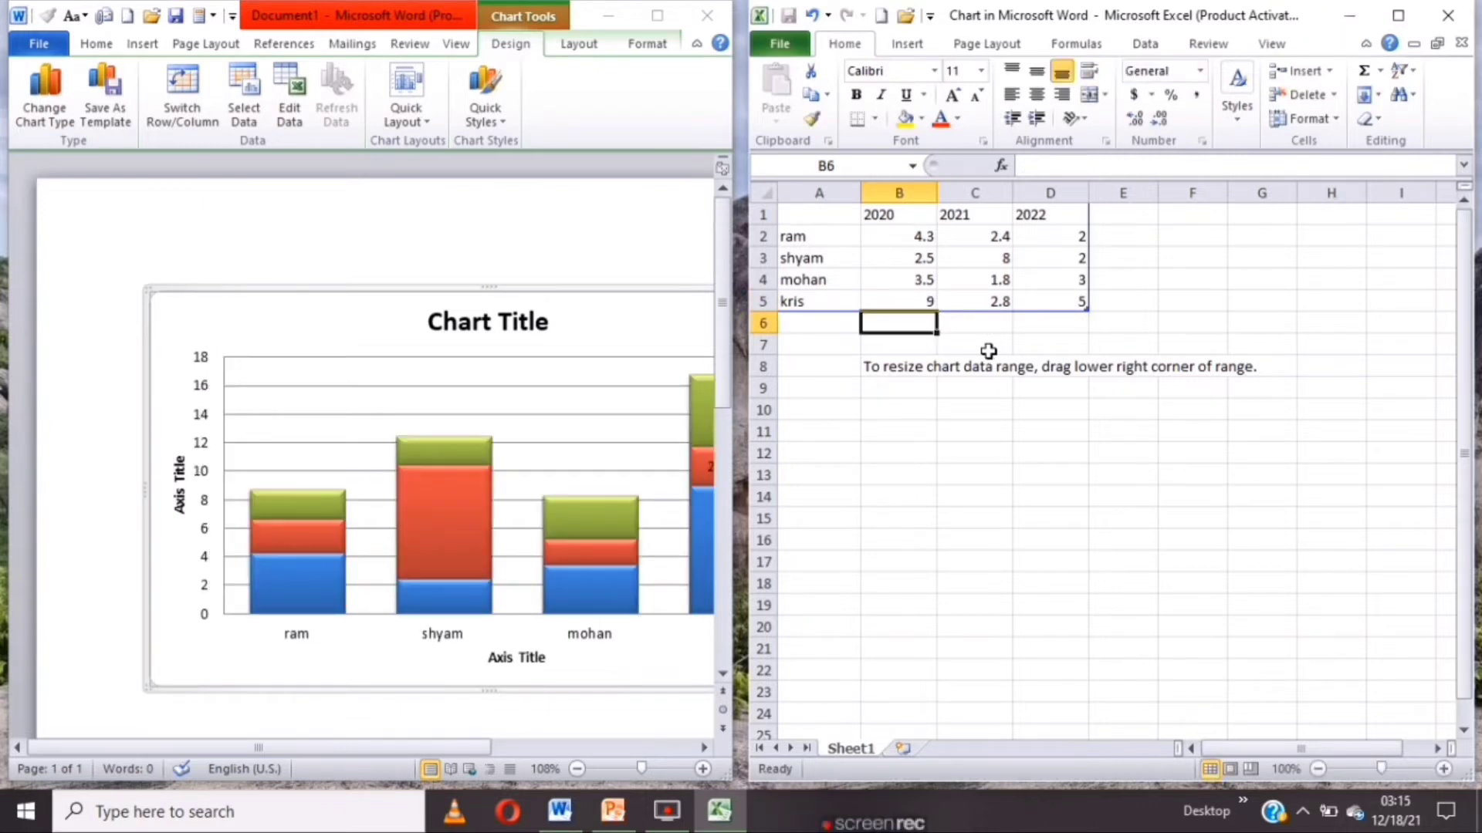
Dismiss the Select Data Source dialog without changes and close the Excel data sheet.
left_click(1448, 15)
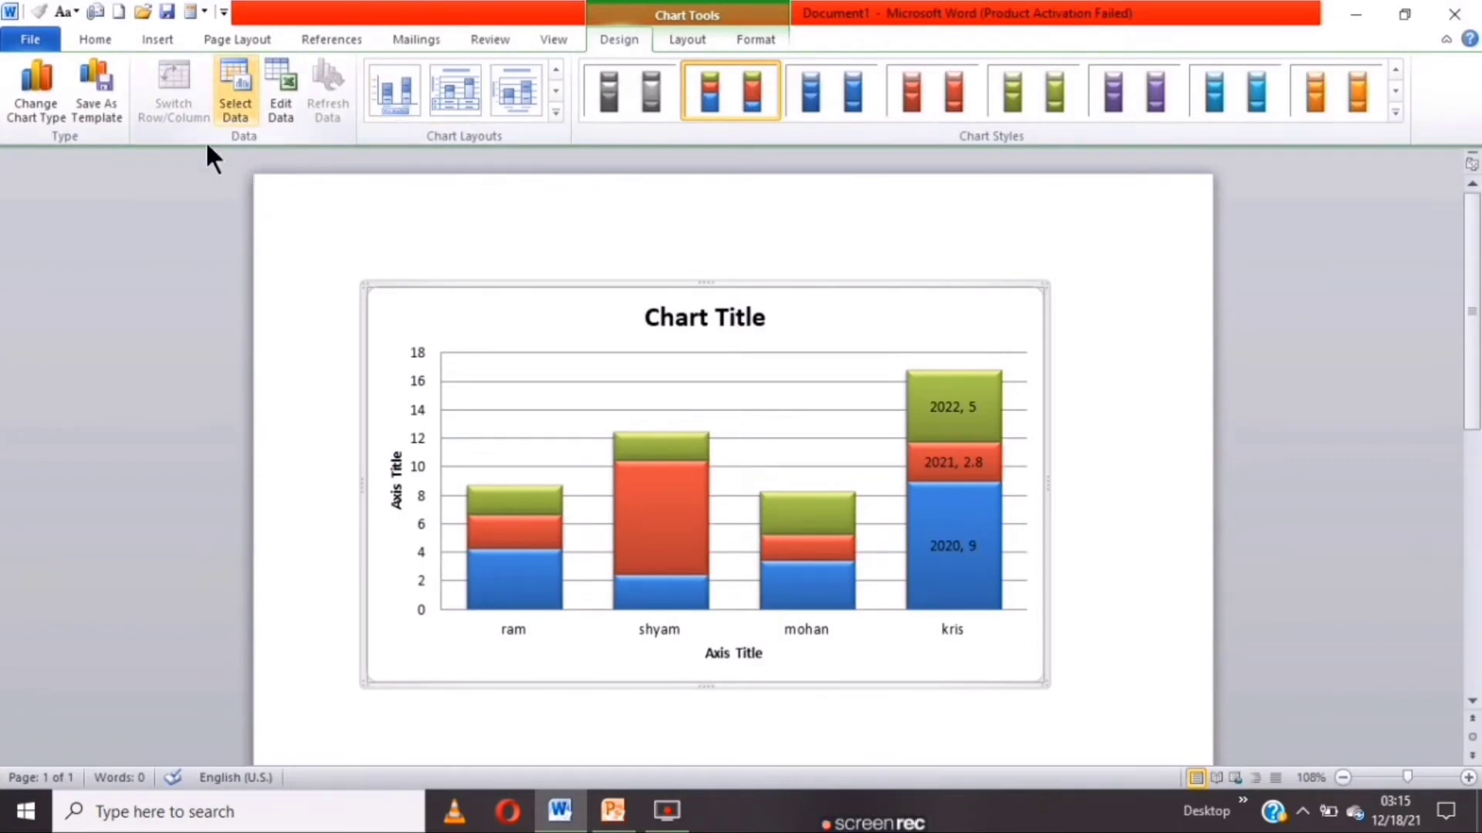
left_click(224, 85)
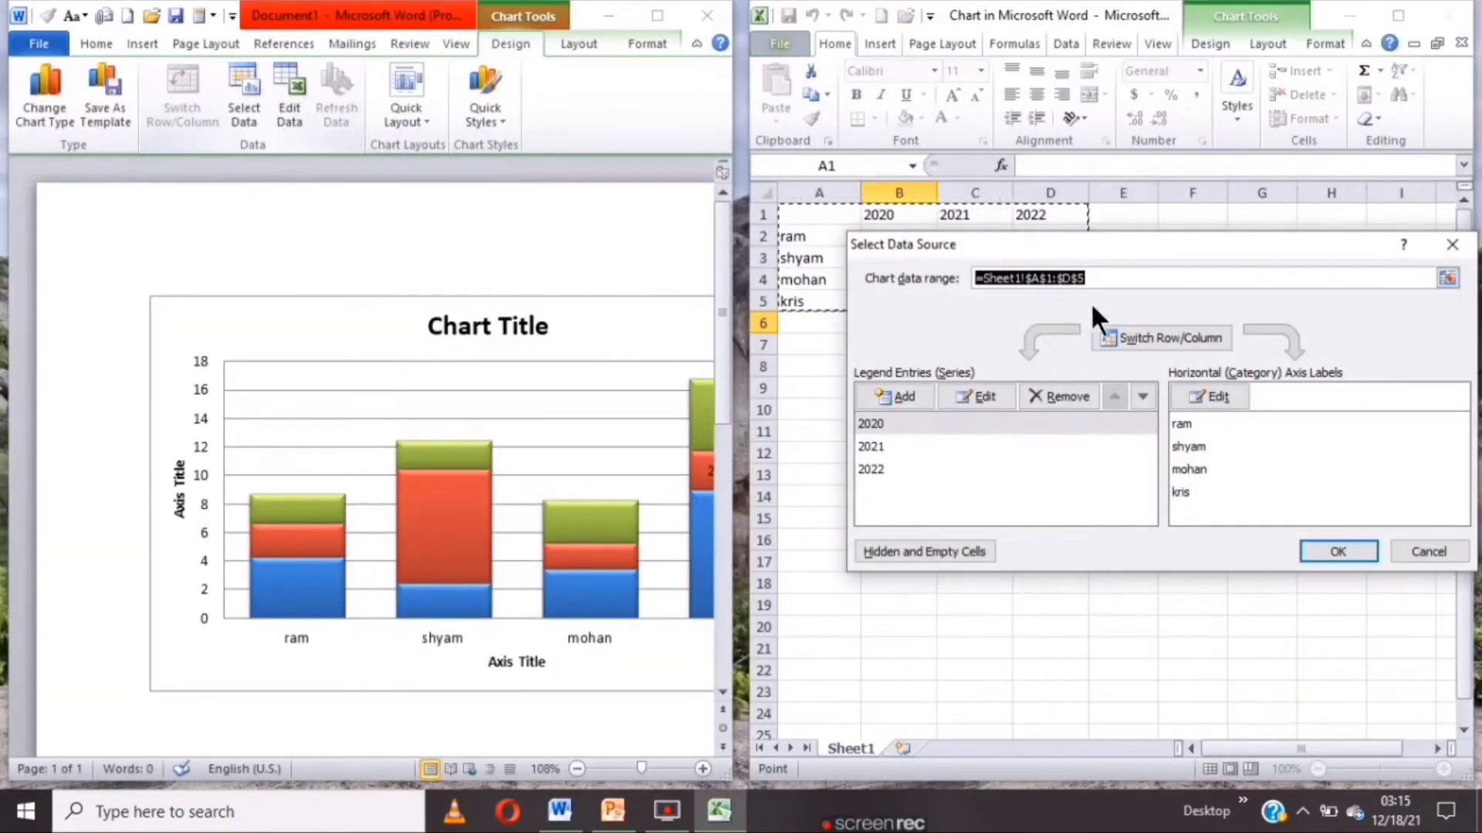
left_click_drag(1324, 240, 1271, 354)
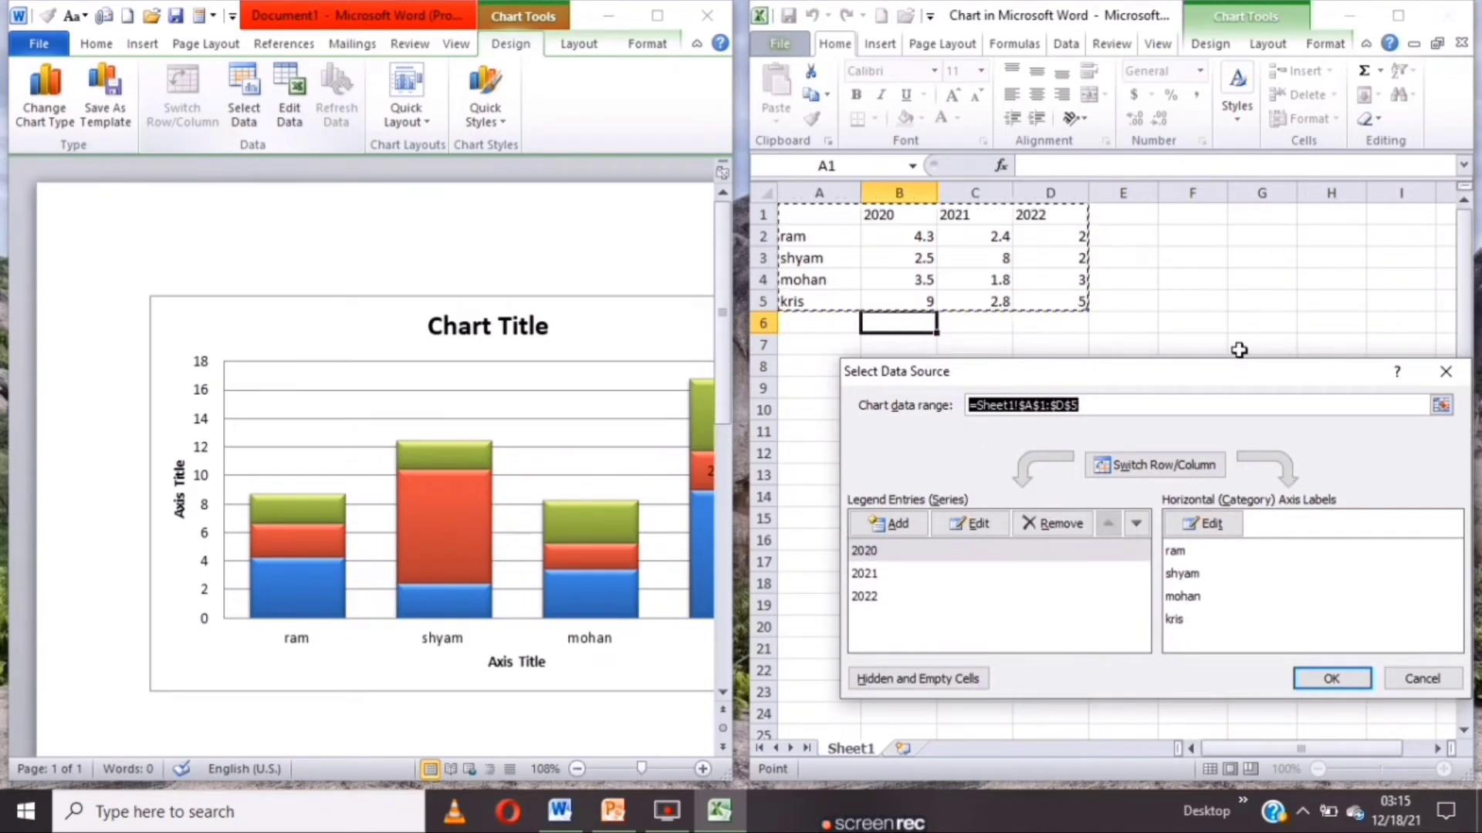
left_click(1445, 371)
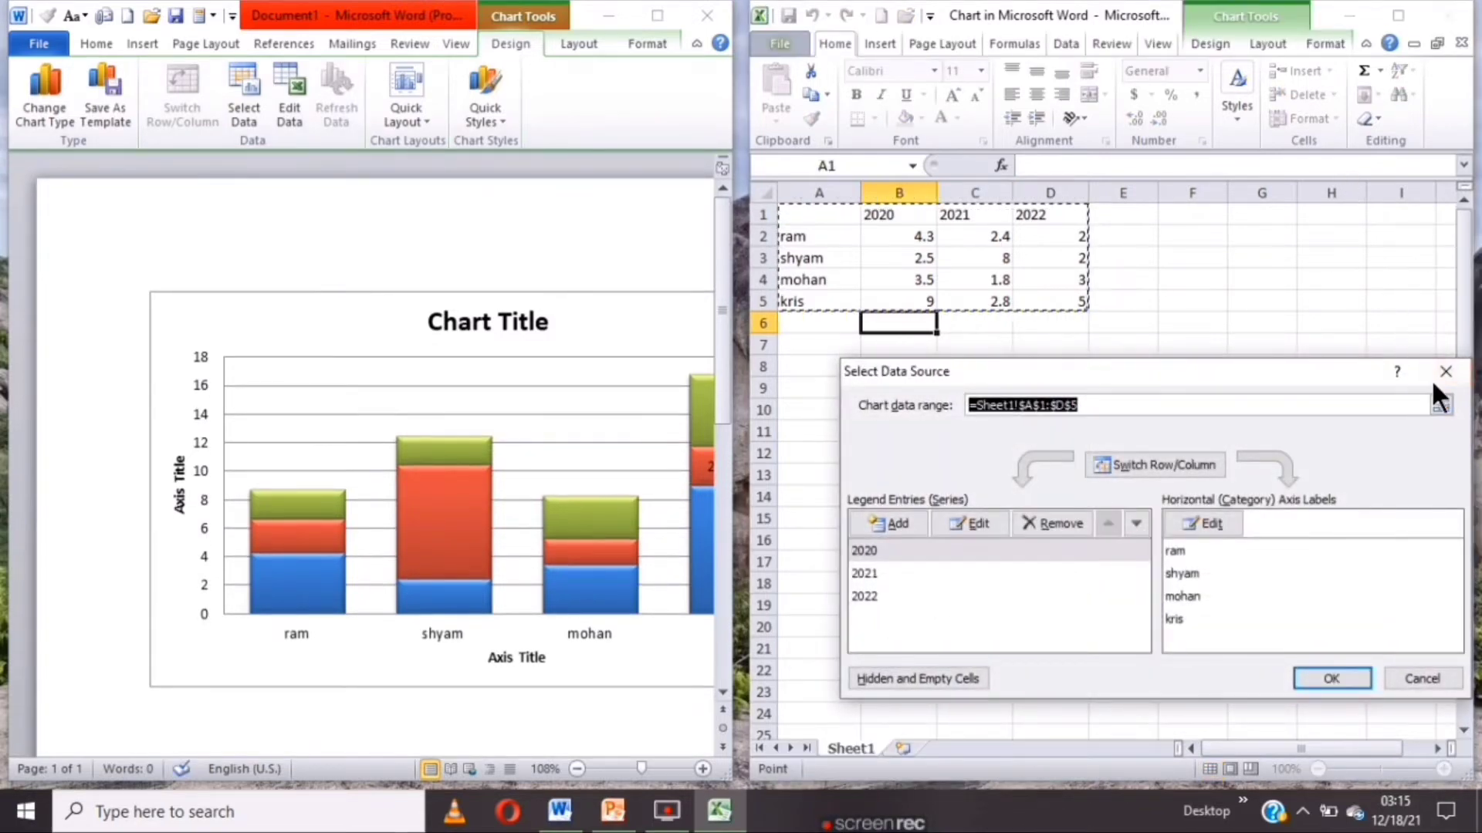
left_click(1446, 371)
left_click(1447, 17)
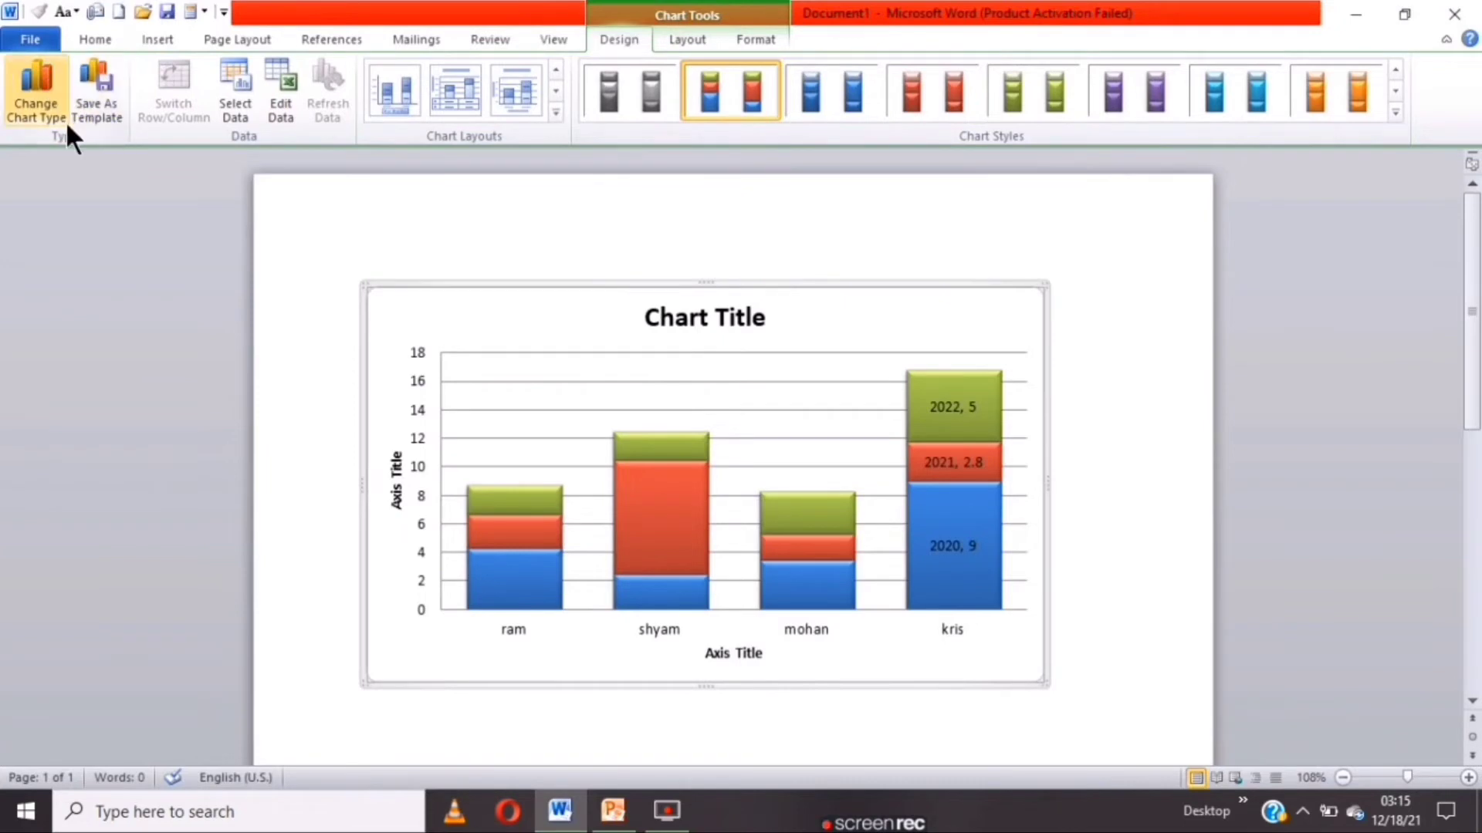
Change the chart to a Stacked Line with Markers chart.
left_click(41, 91)
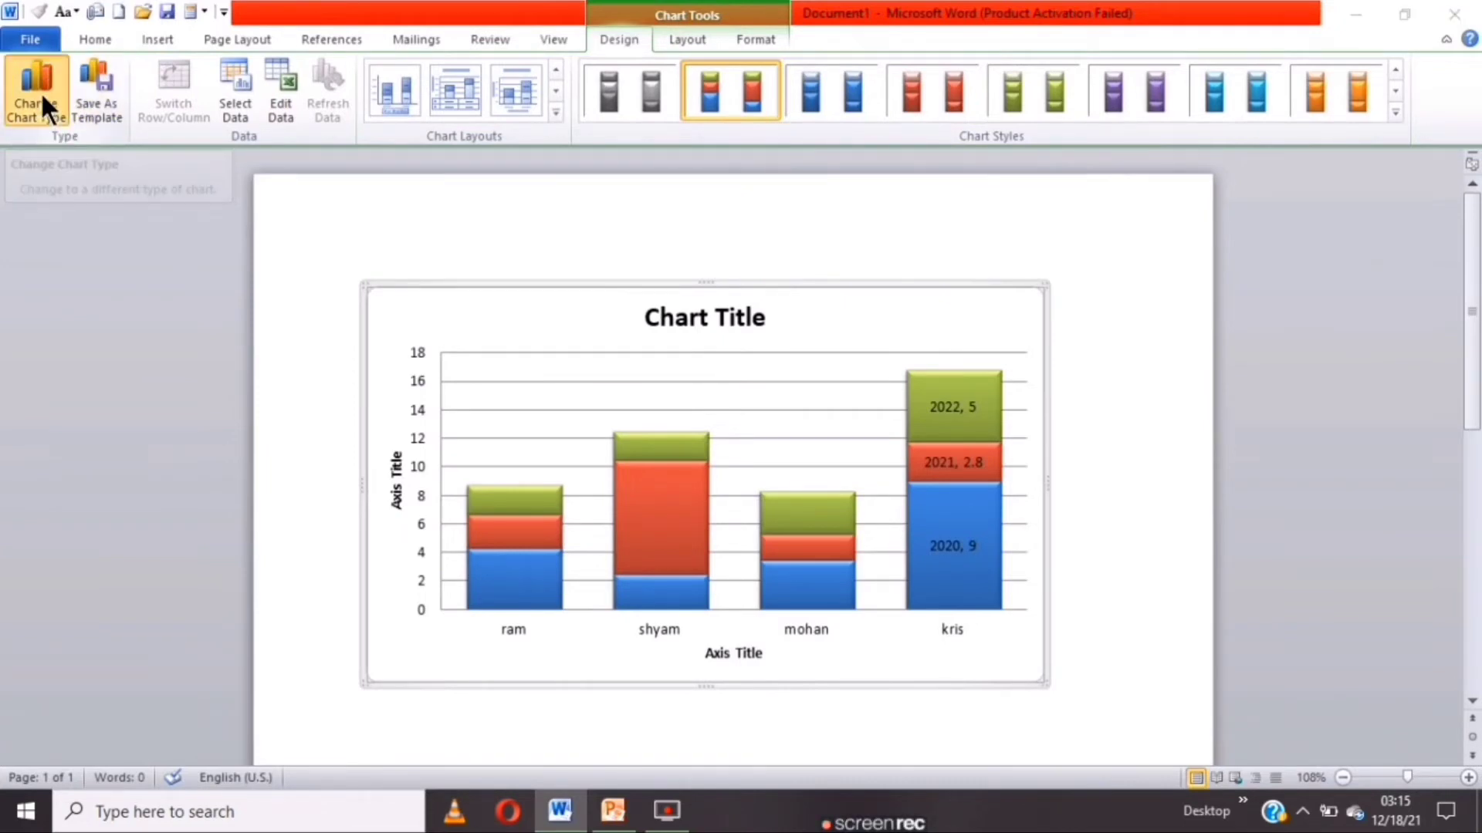
left_click(503, 291)
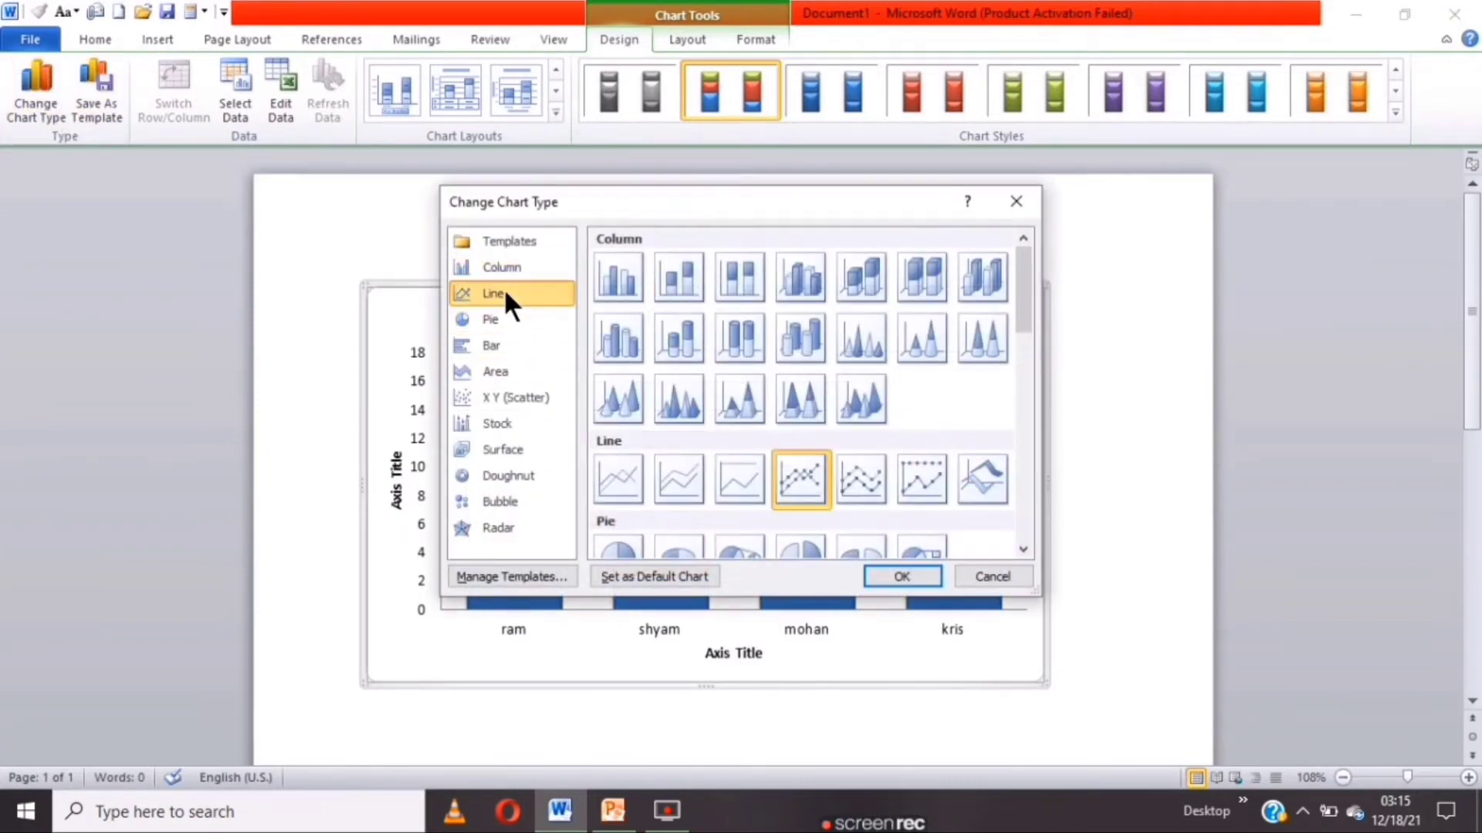
left_click(884, 474)
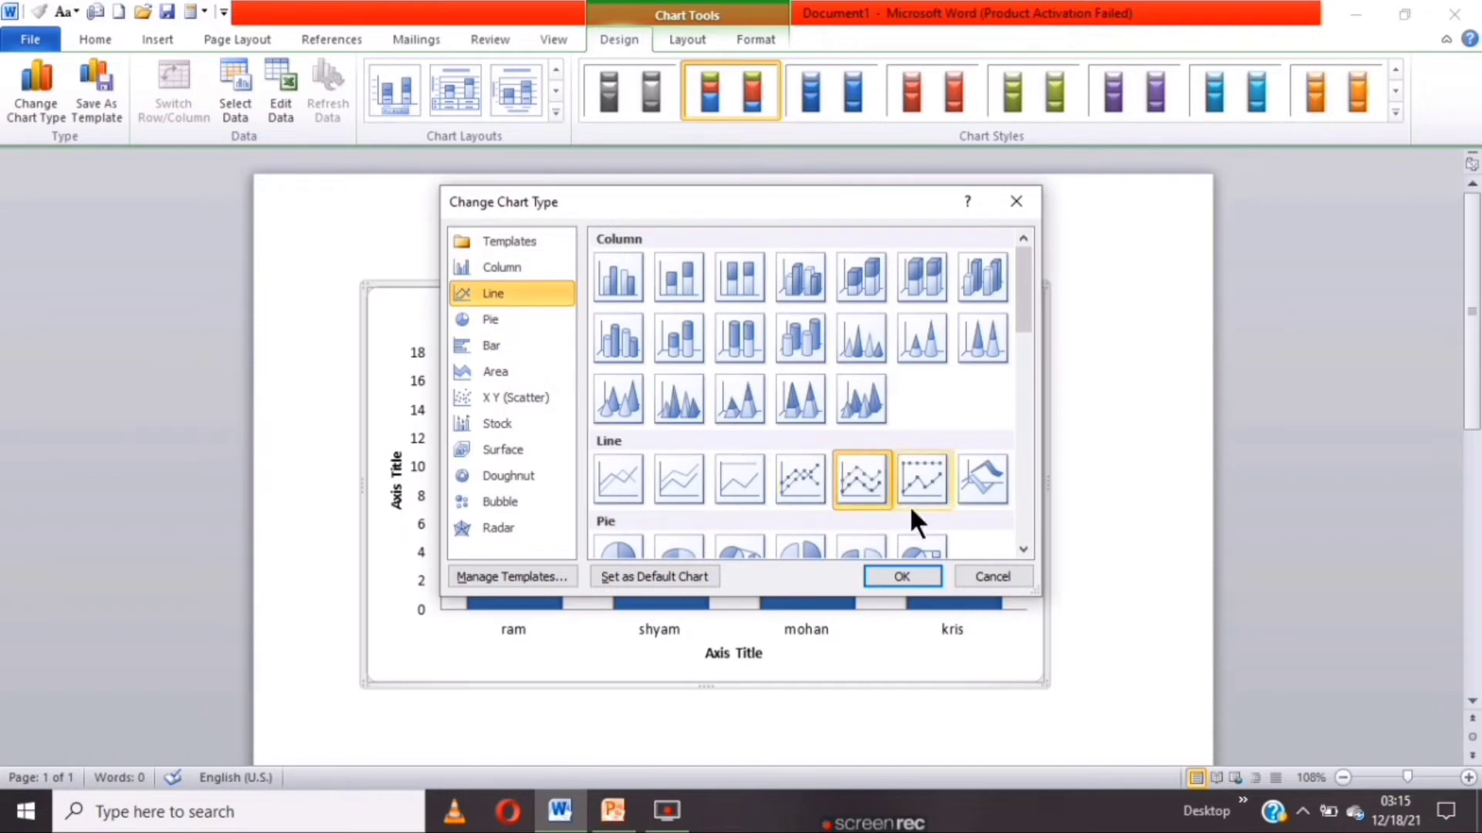
left_click(887, 580)
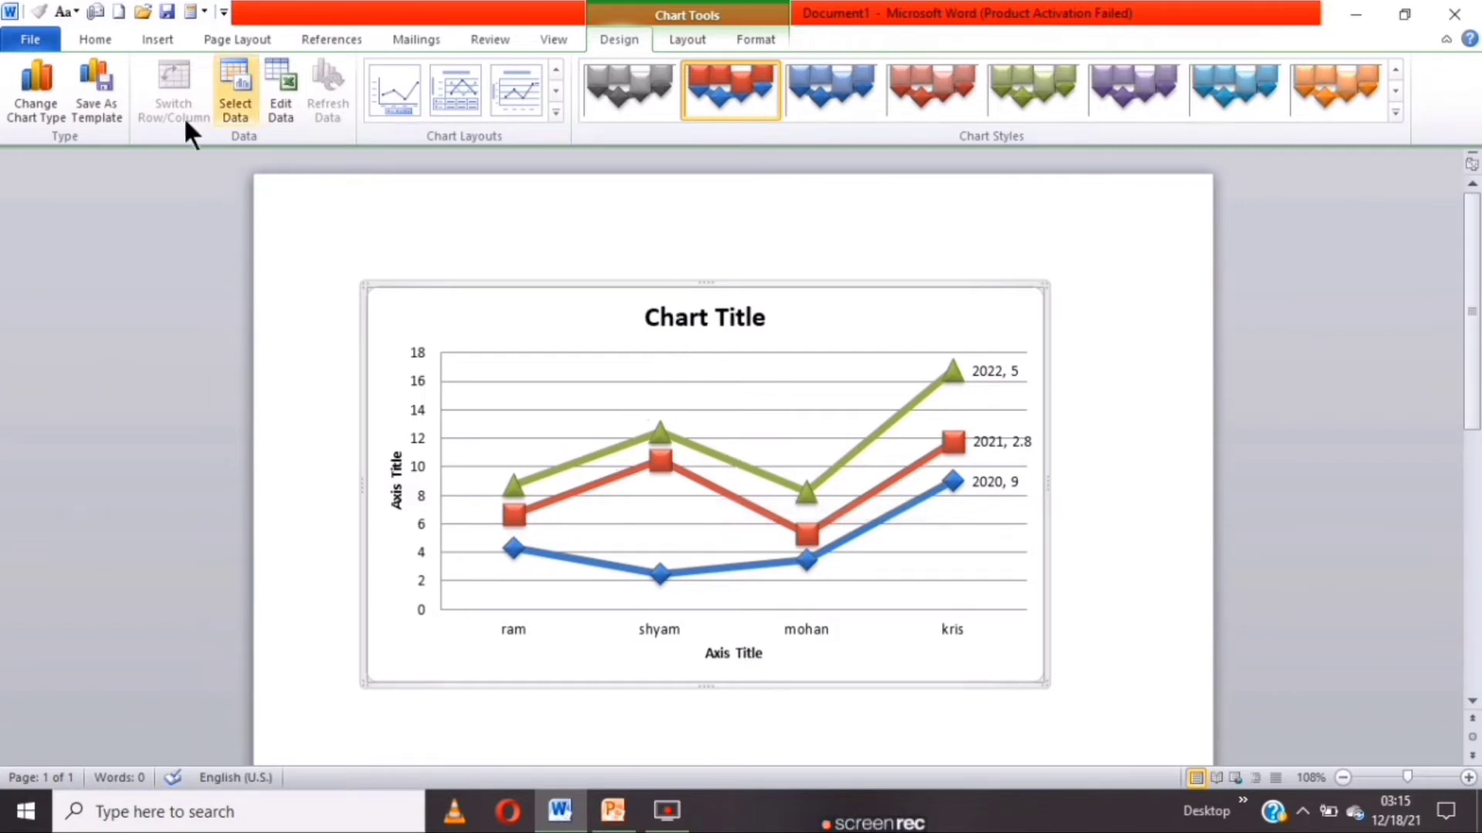
Switch the chart to a Pie chart of the 2020 values.
left_click(36, 99)
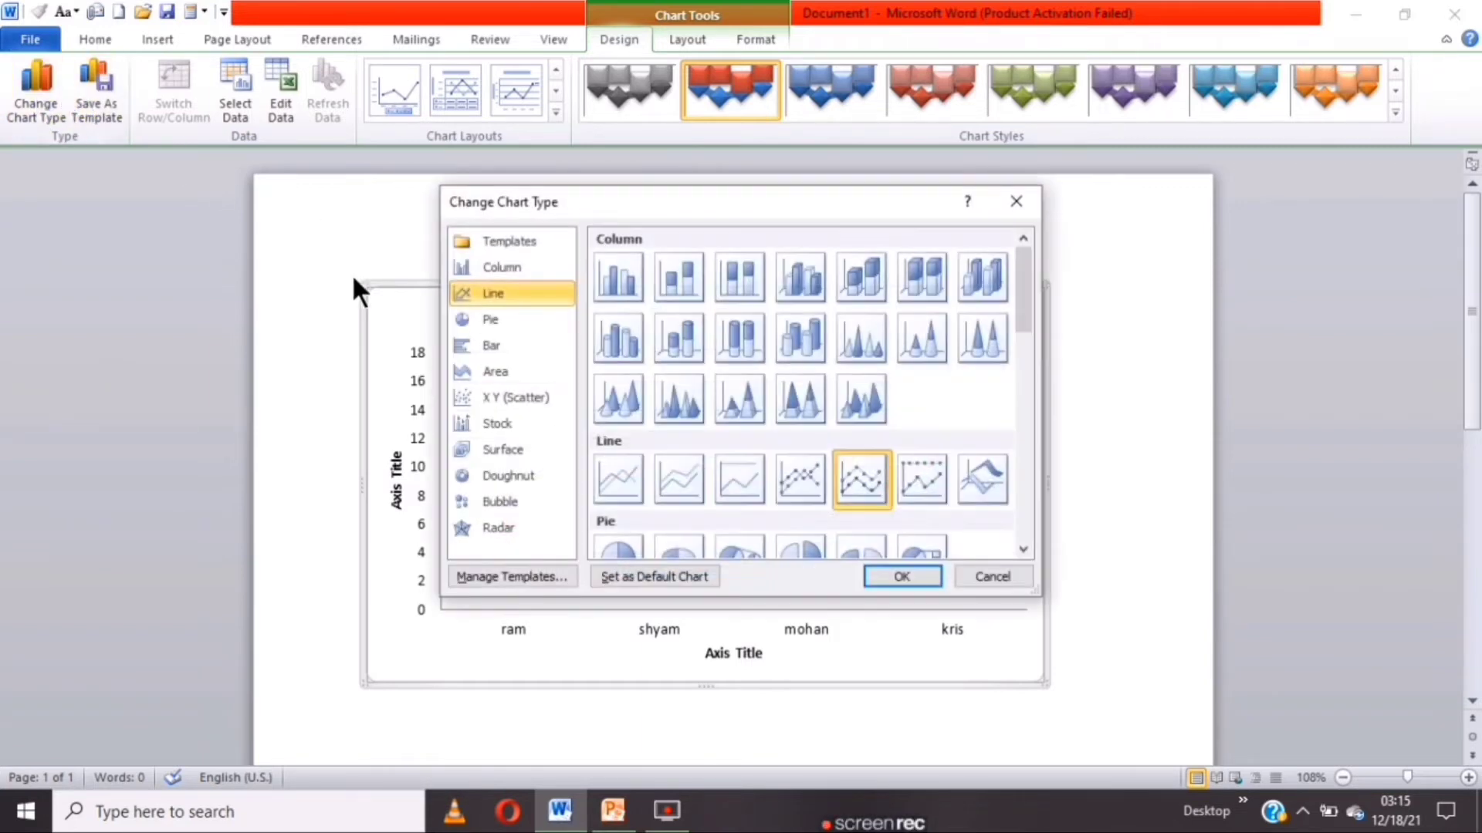
left_click(494, 319)
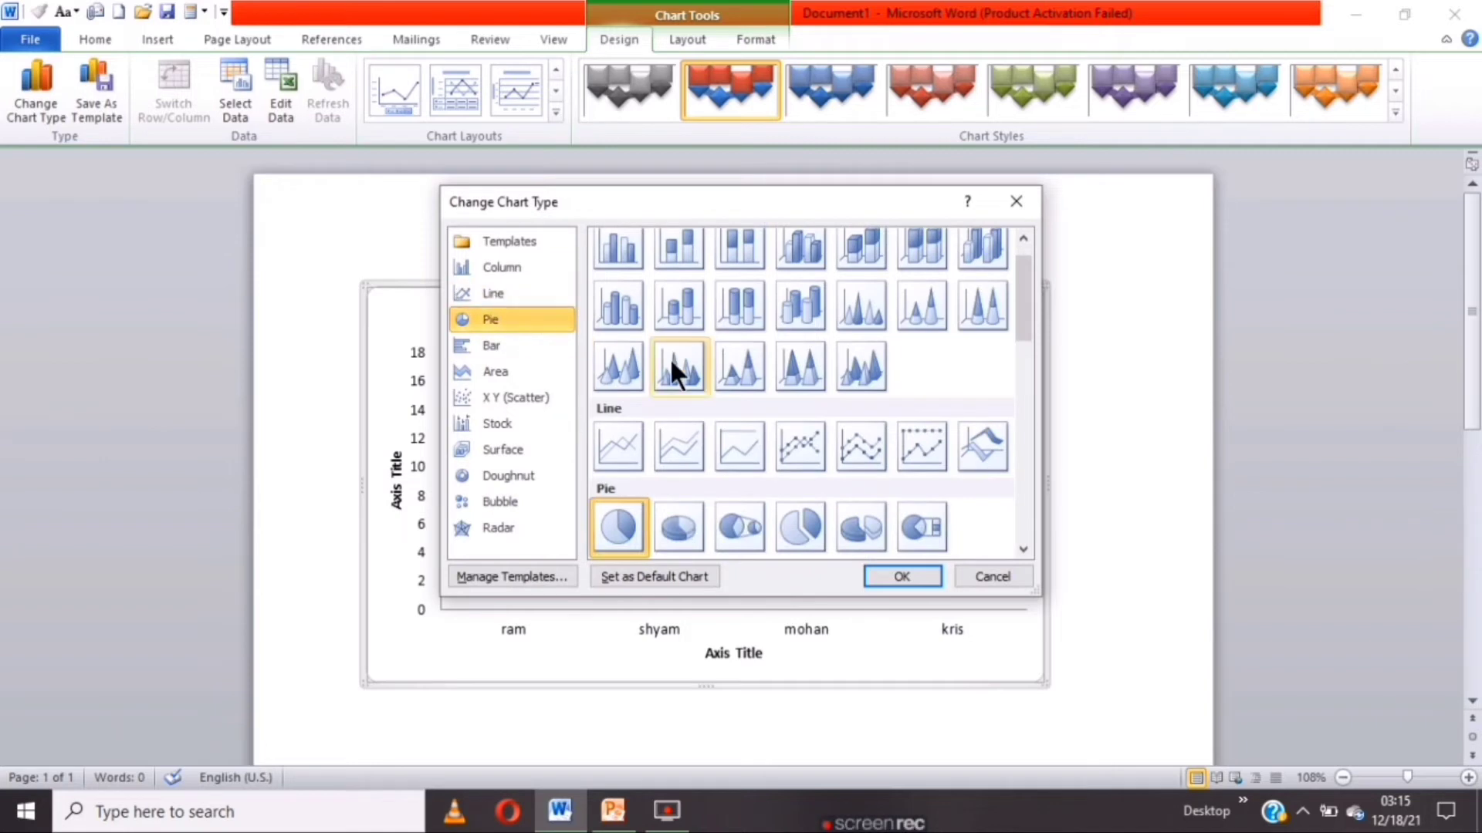
left_click(906, 575)
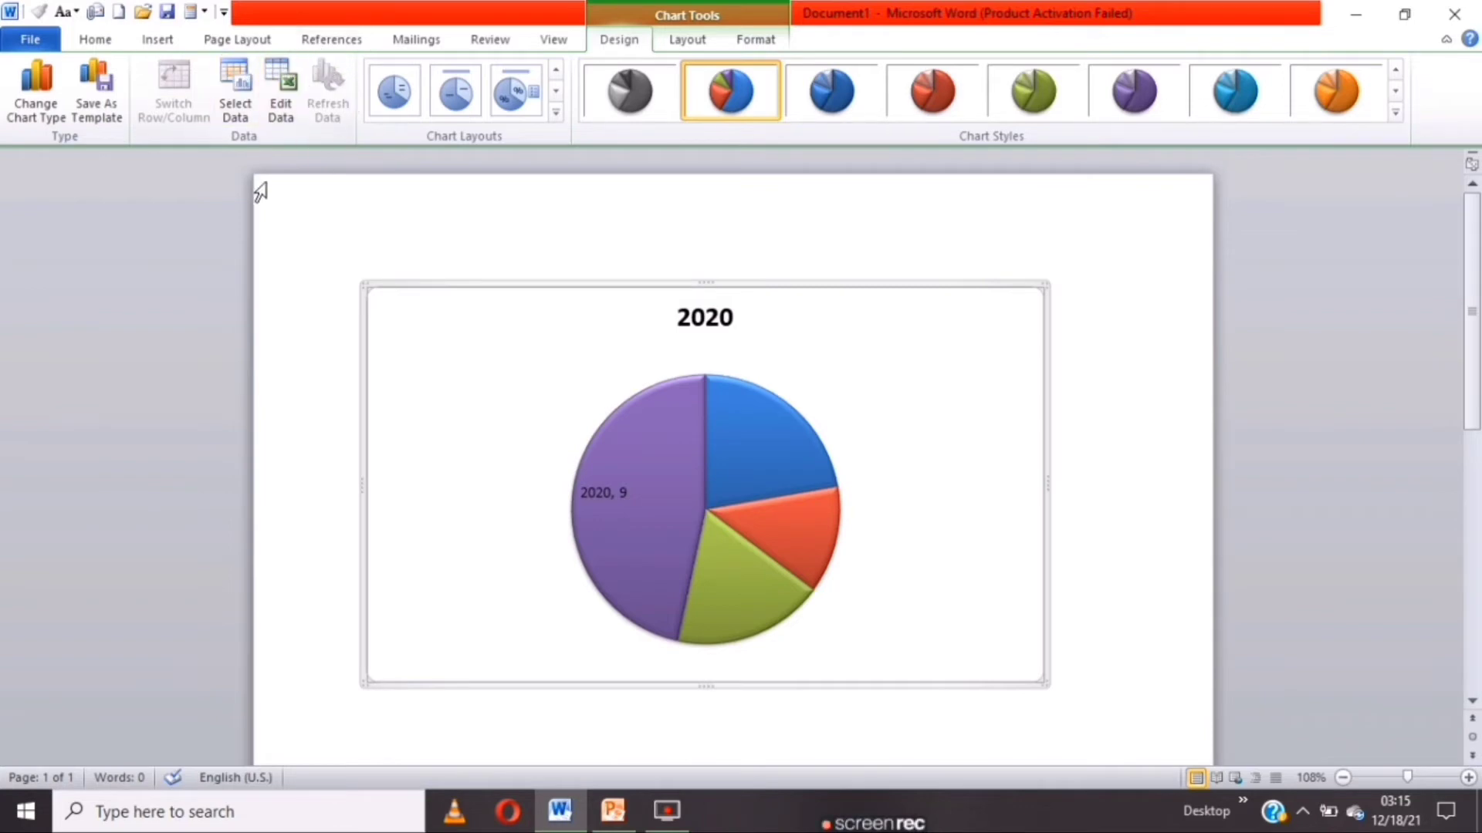
left_click(162, 42)
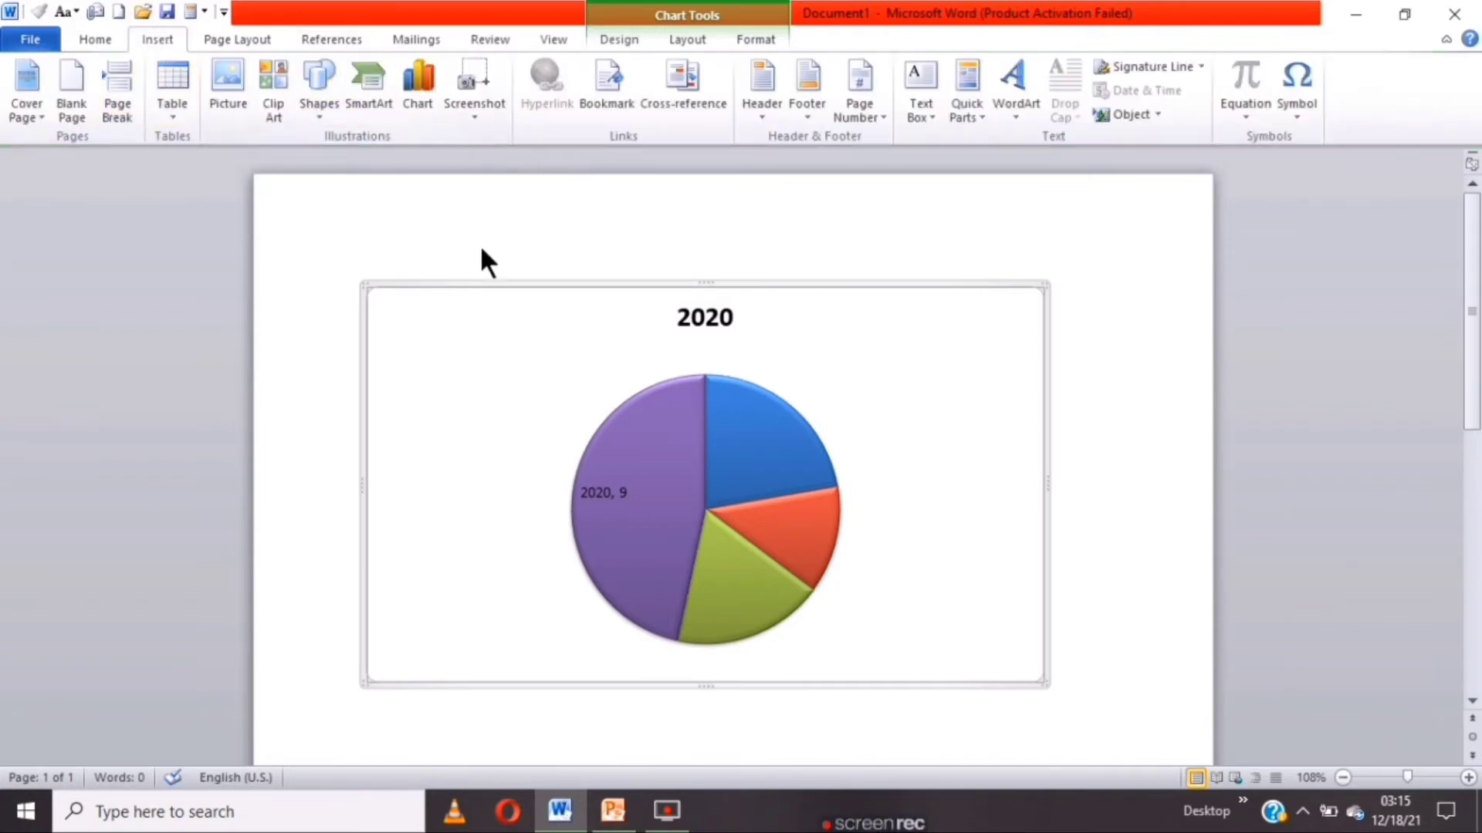
Add a blank page after the chart and start a Screen Clipping screenshot.
scroll(678, 280, "down", 3)
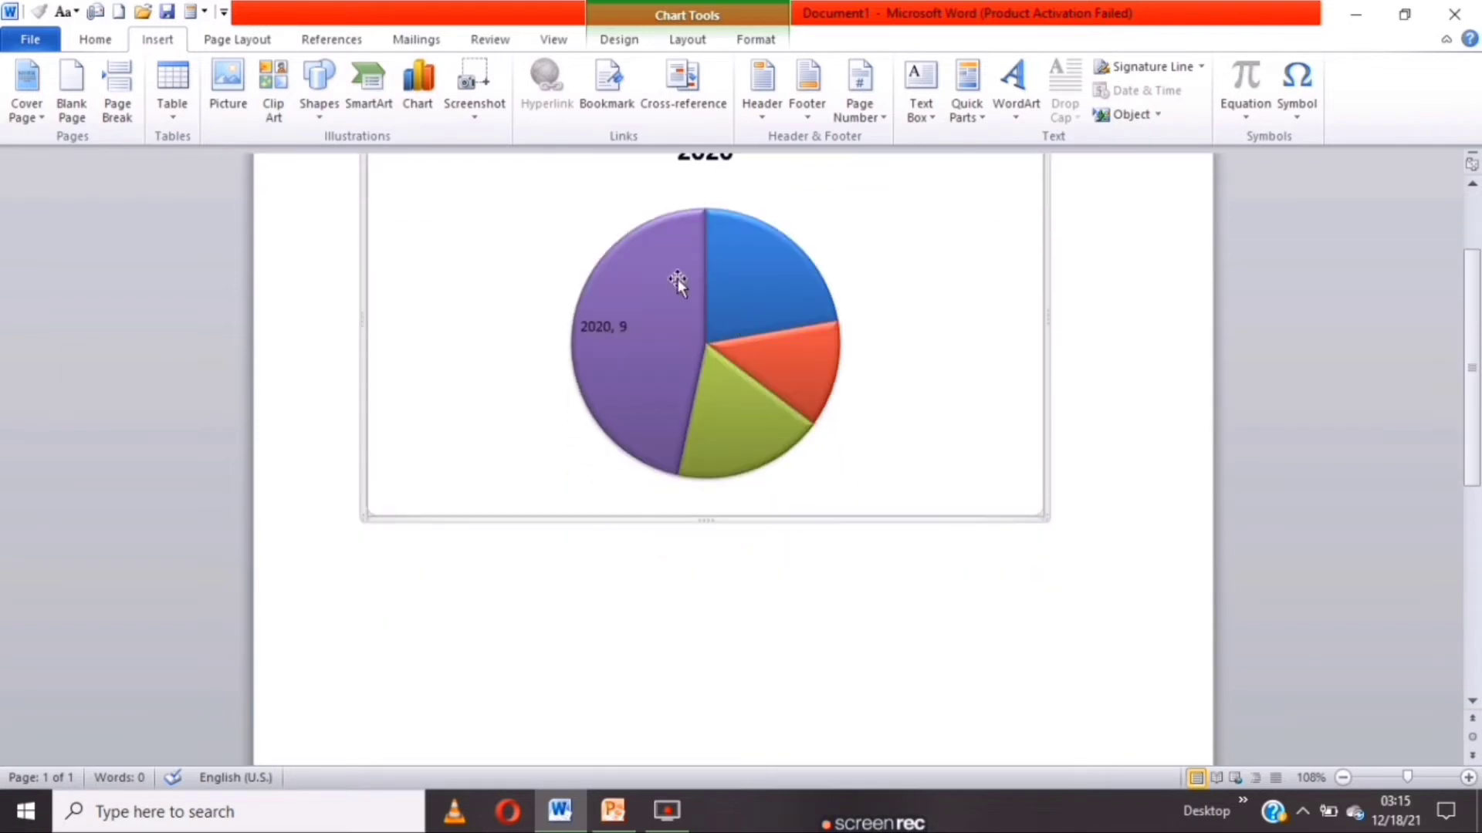
left_click(71, 116)
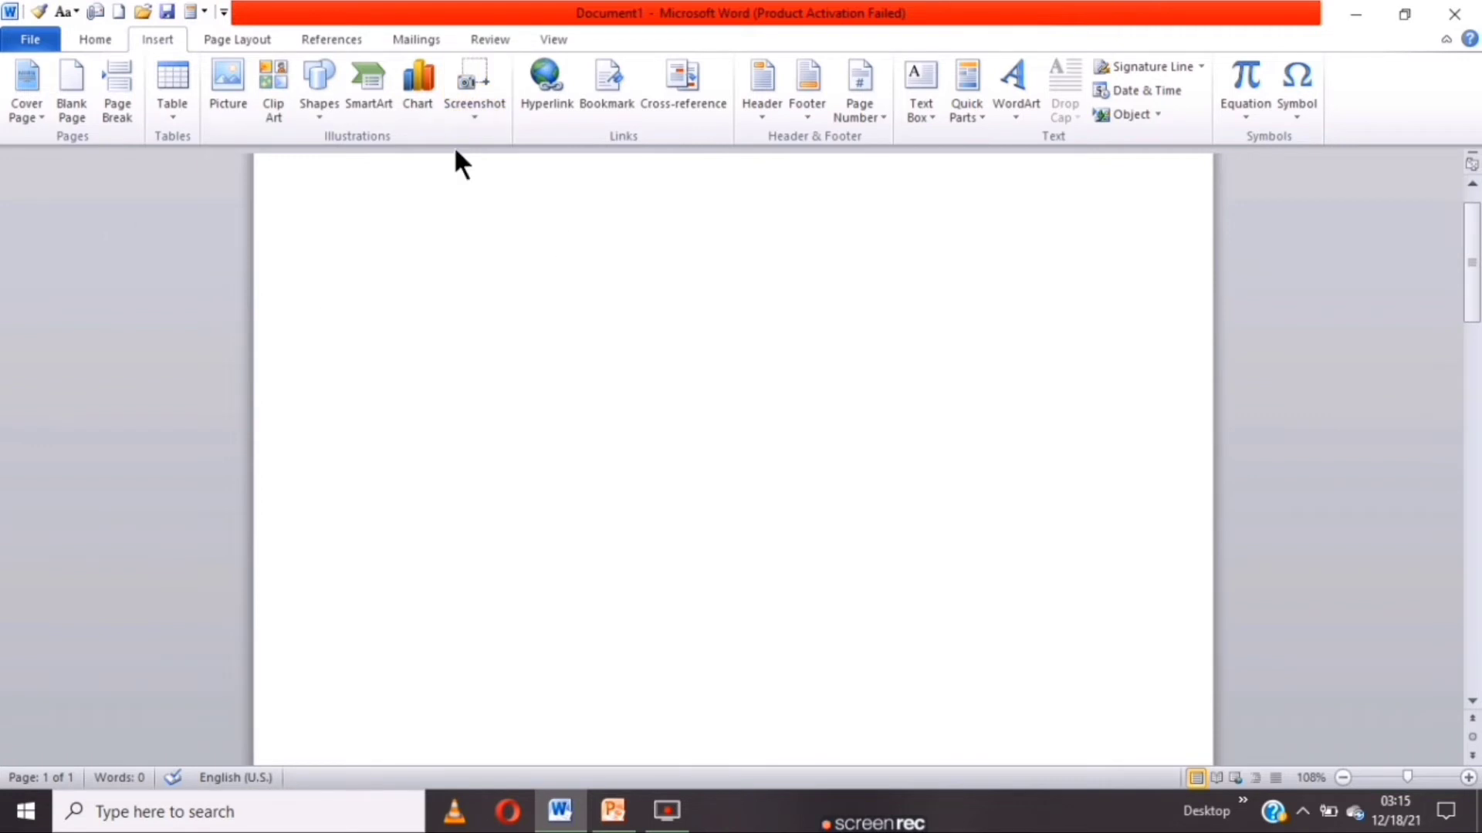
left_click(471, 94)
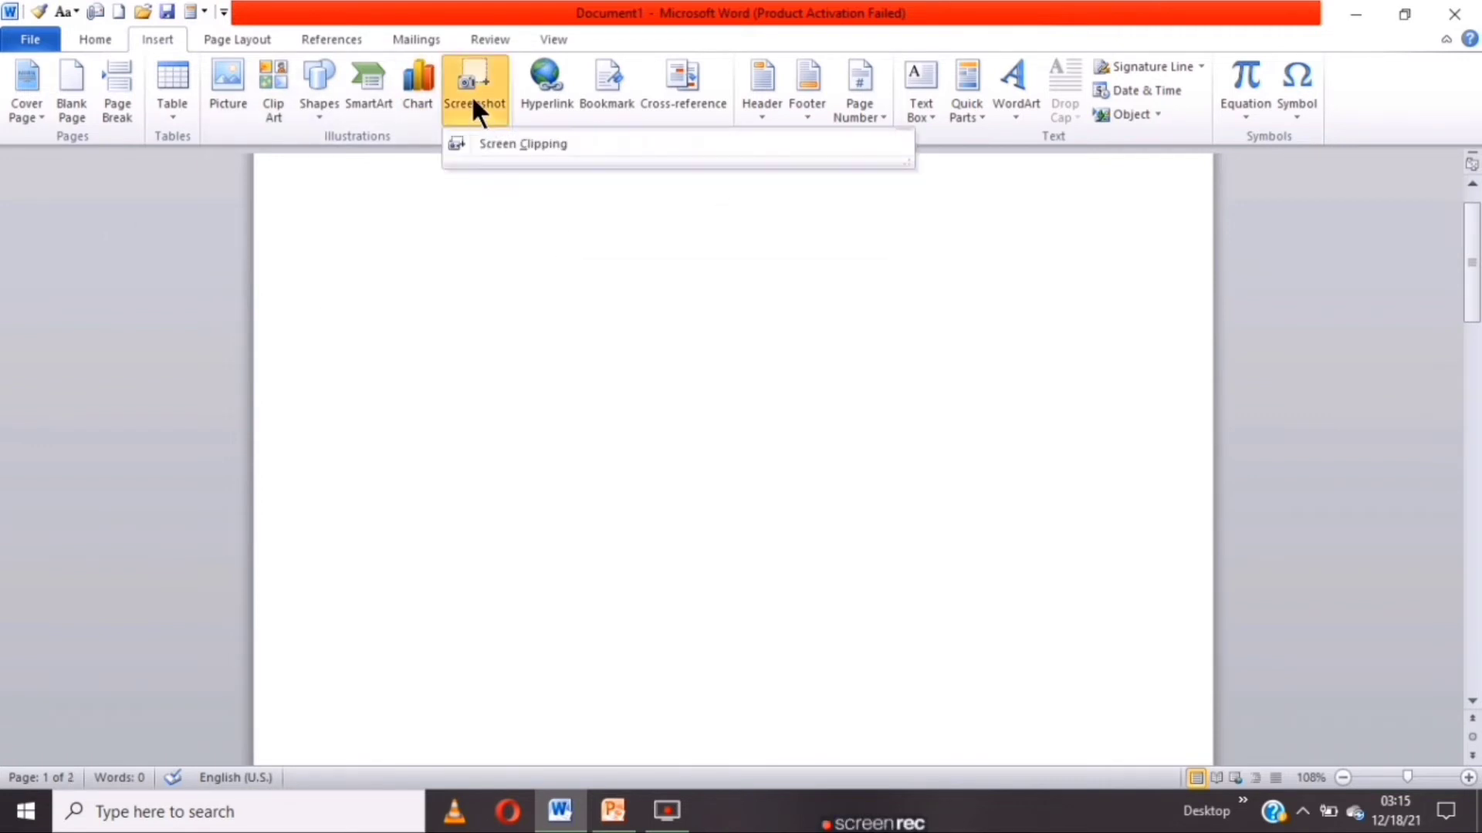
left_click(585, 140)
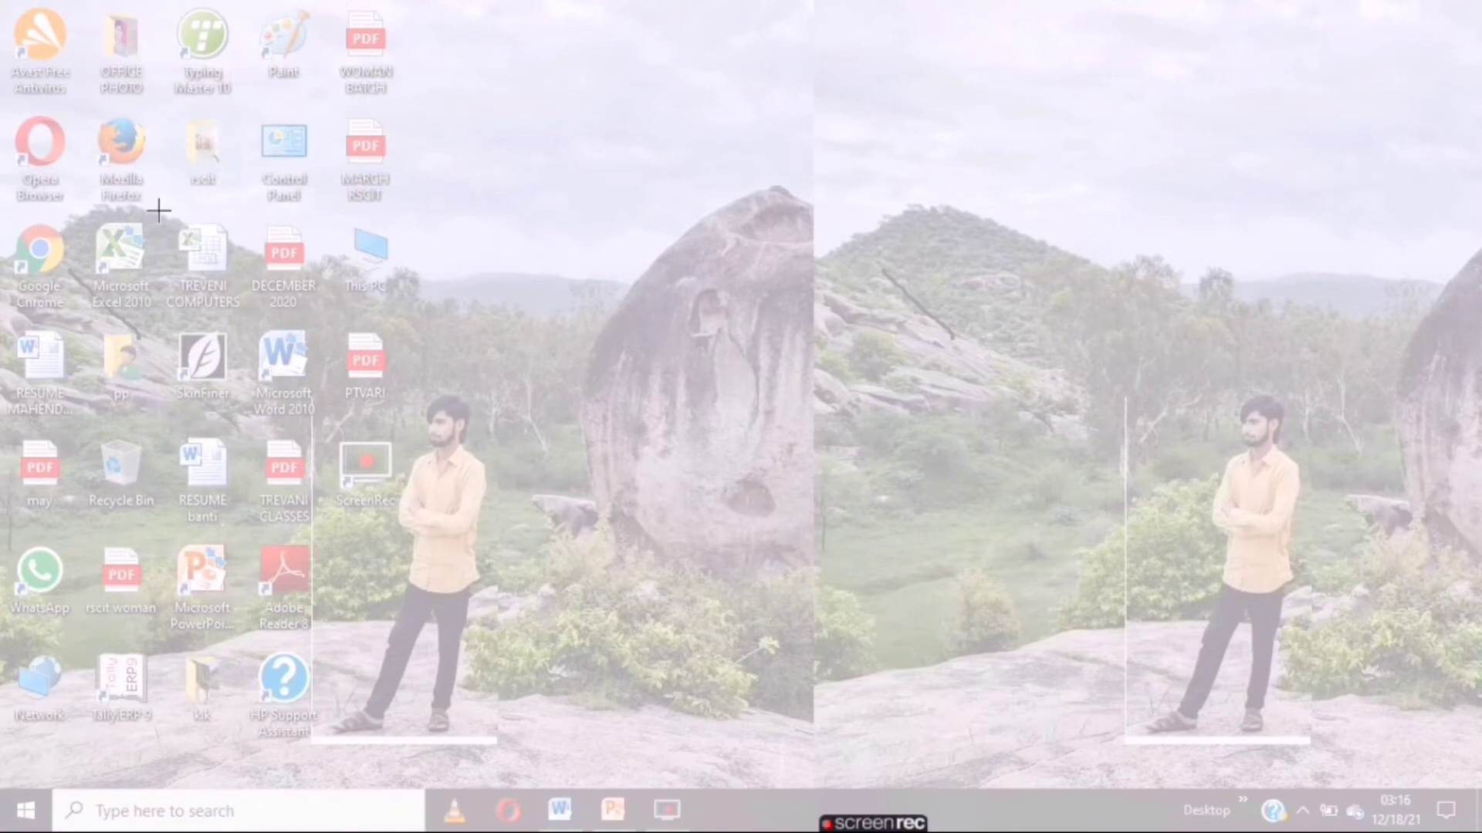
Clip the TREVENI COMPUTERS and SkinFiner icons, widen the picture, then cut it out.
left_click_drag(158, 210, 232, 403)
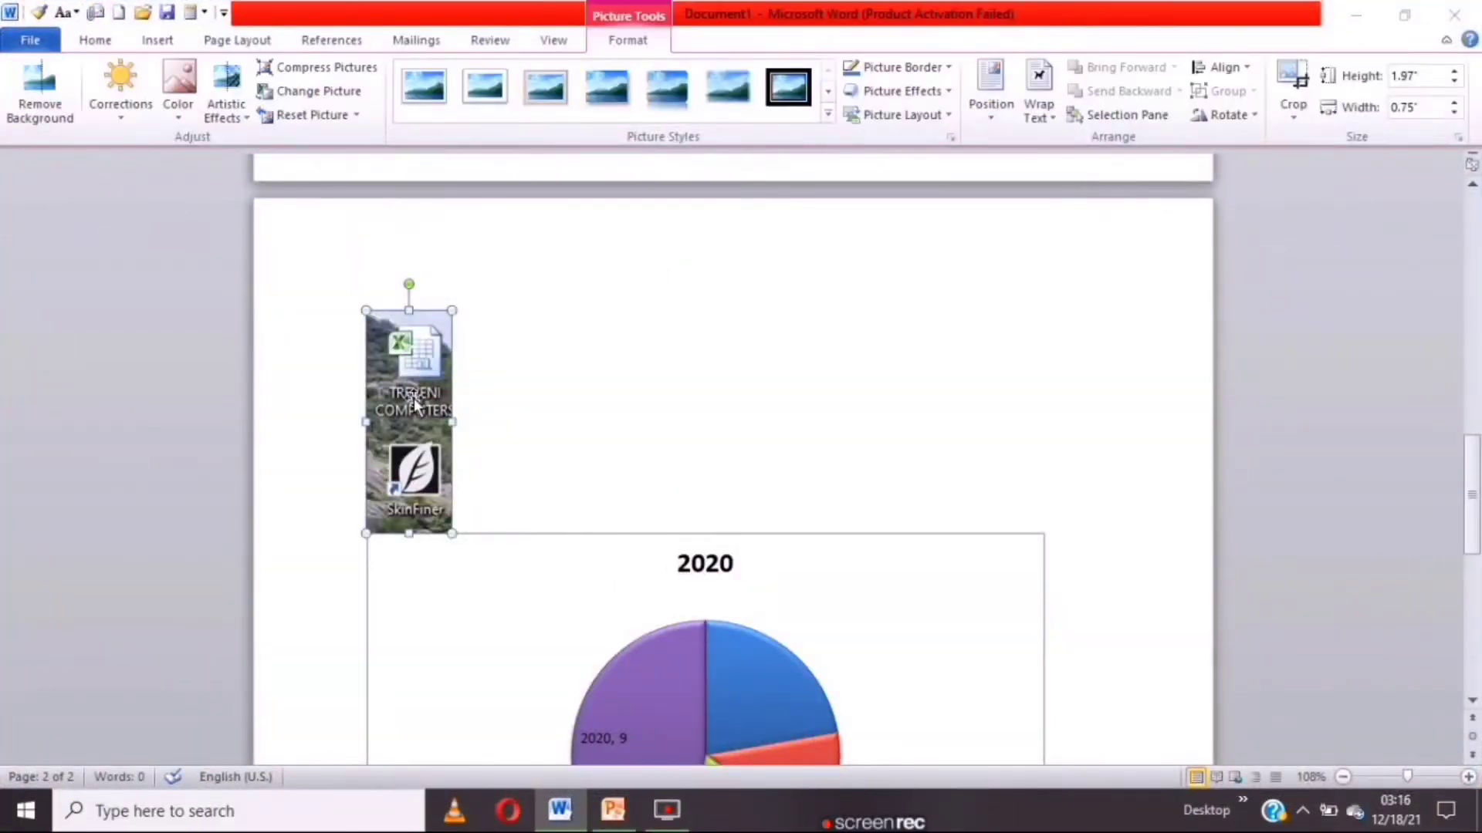
left_click_drag(452, 422, 769, 410)
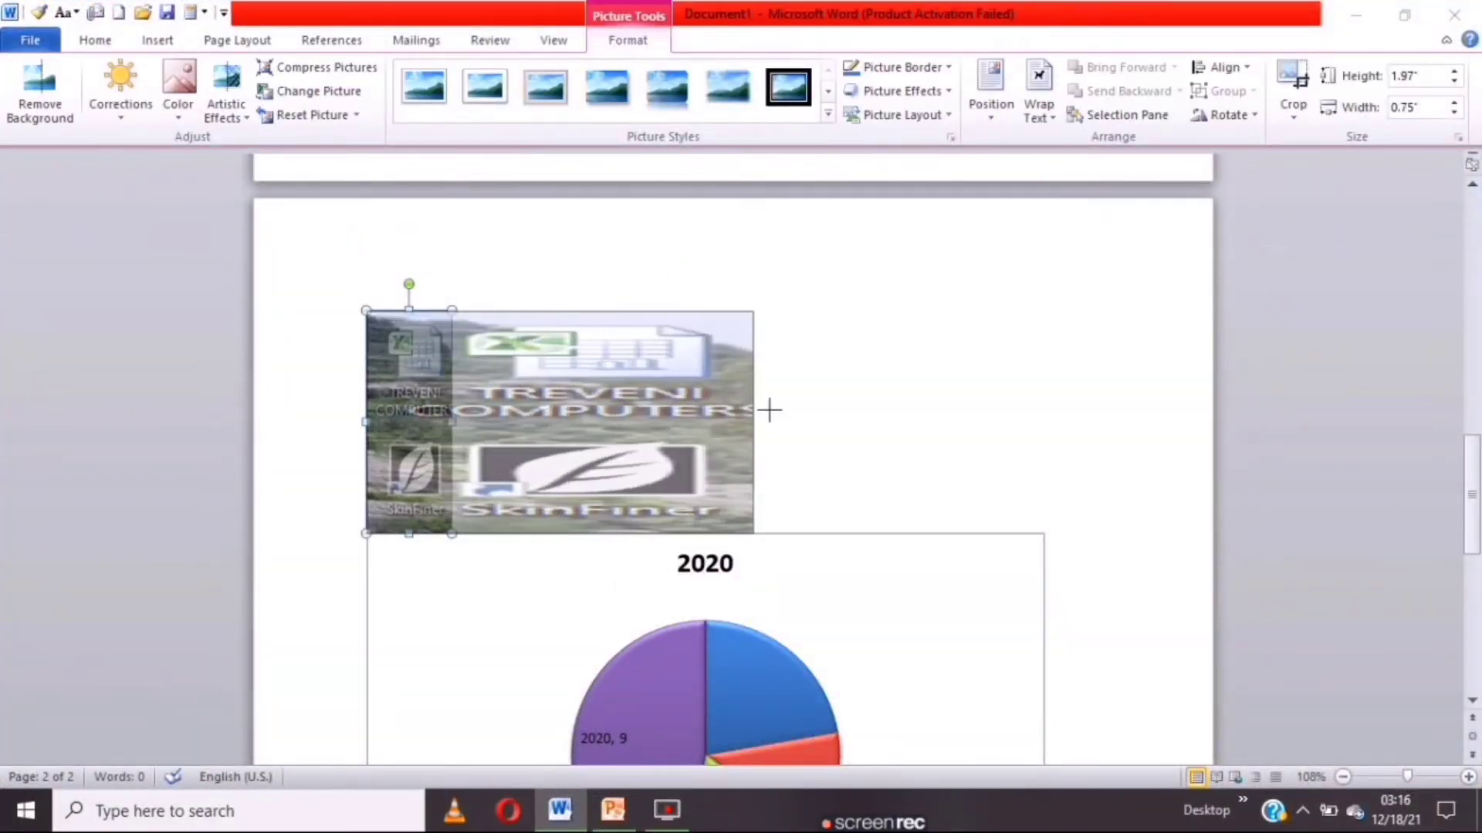
right_click(529, 405)
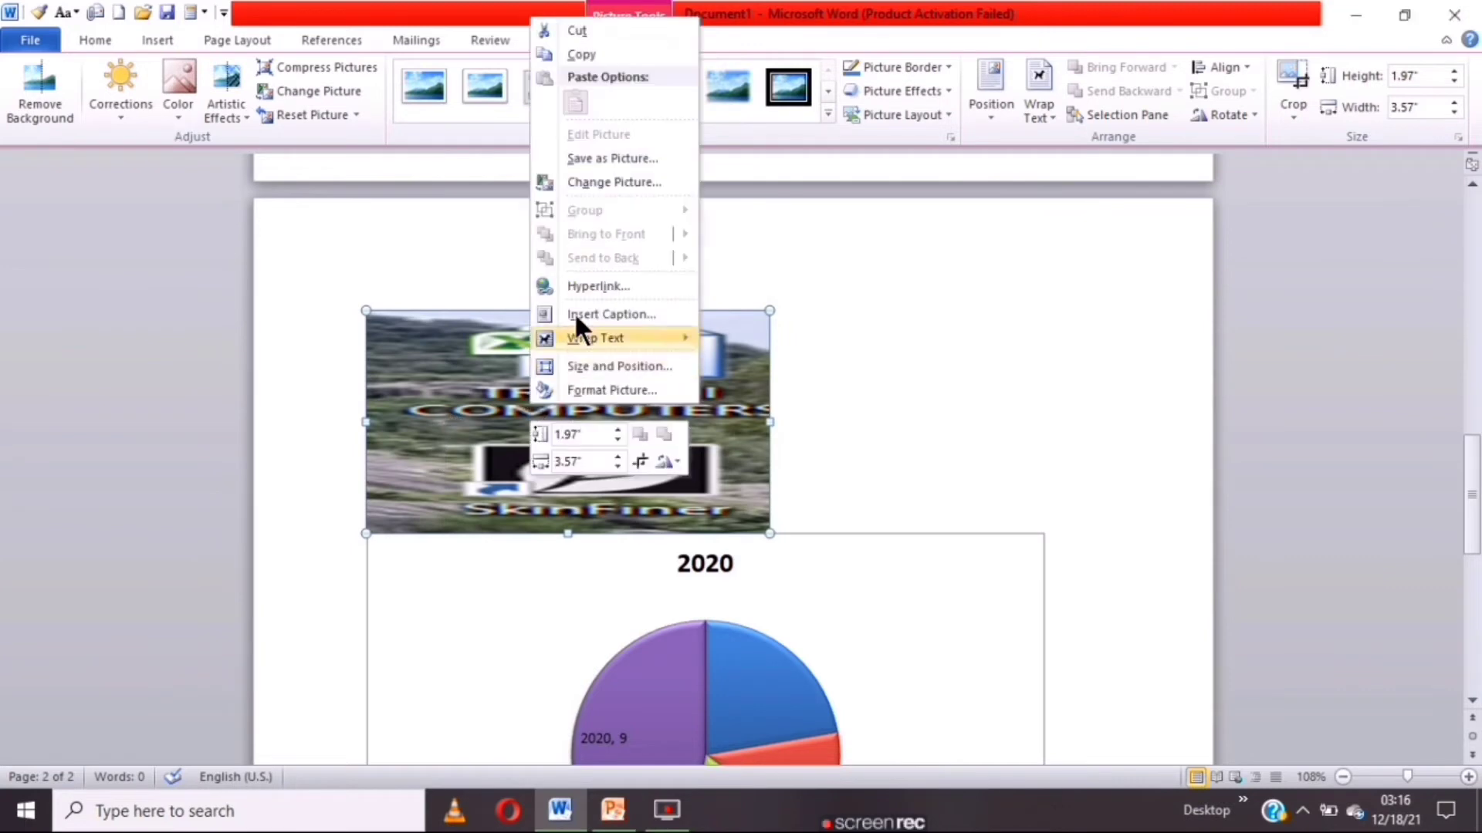
left_click(590, 29)
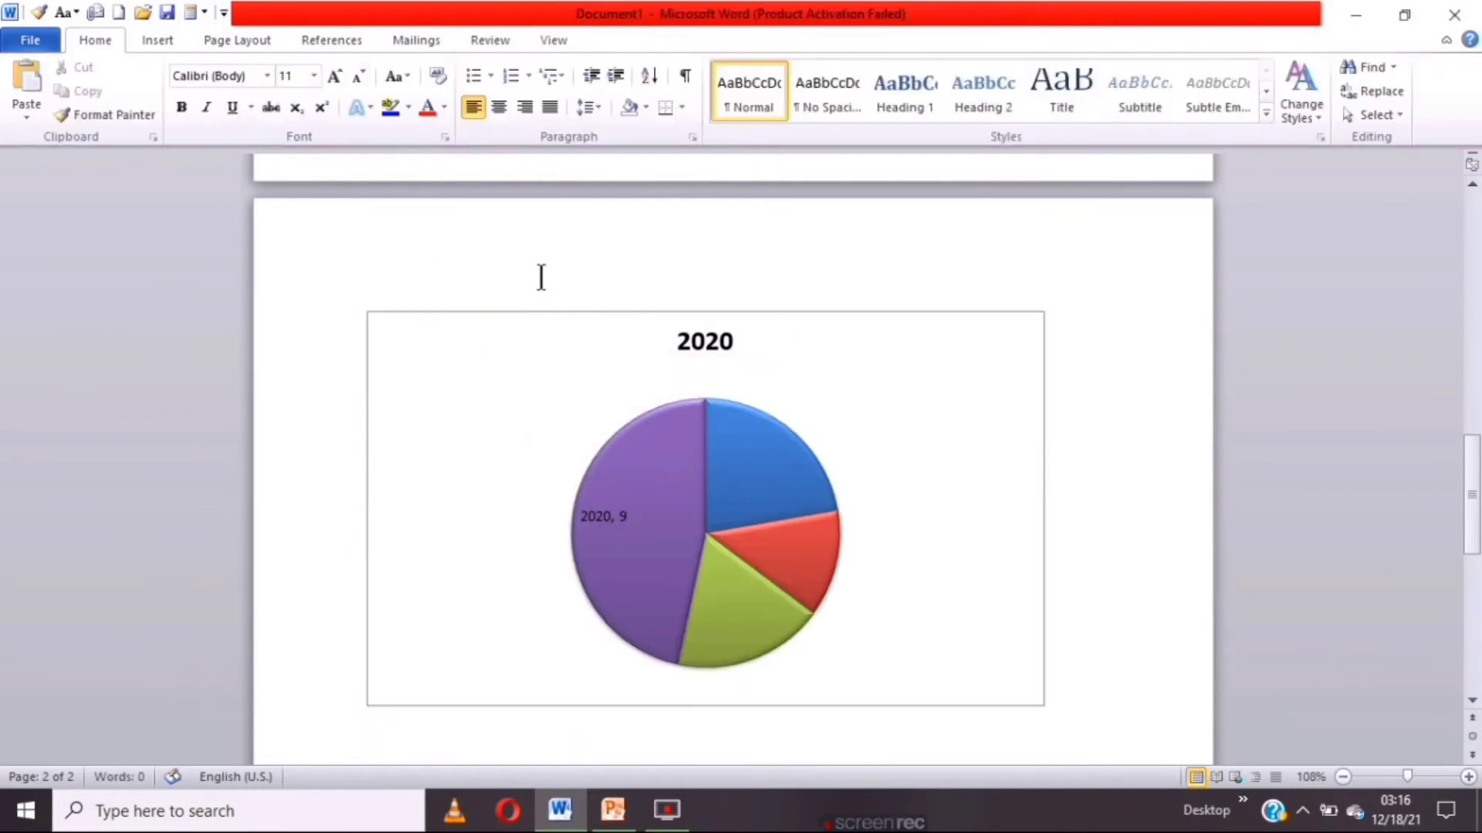
Bring the PowerPoint window to the front briefly, then return to the Word document.
key("super+s")
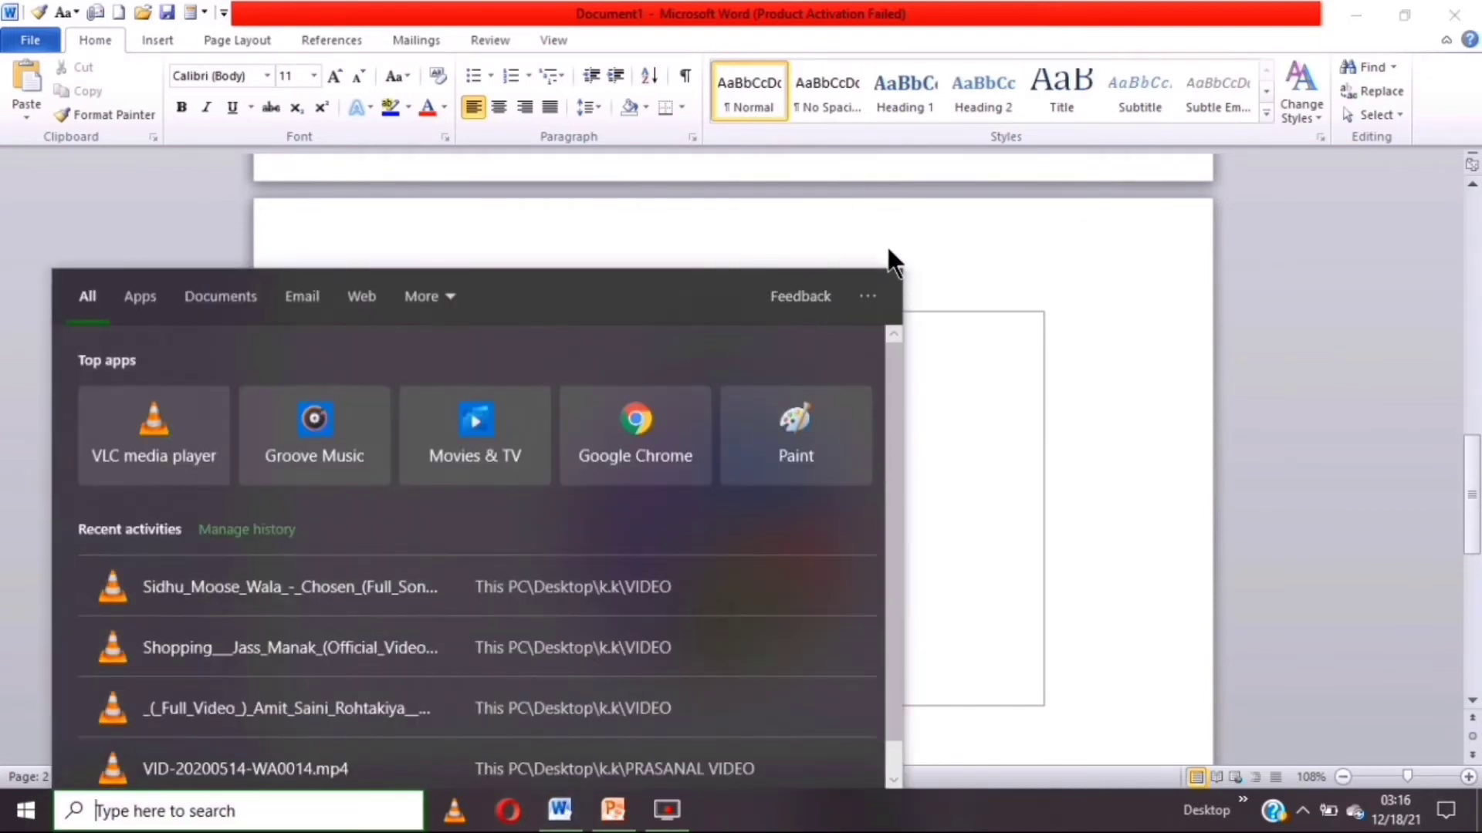
left_click(888, 249)
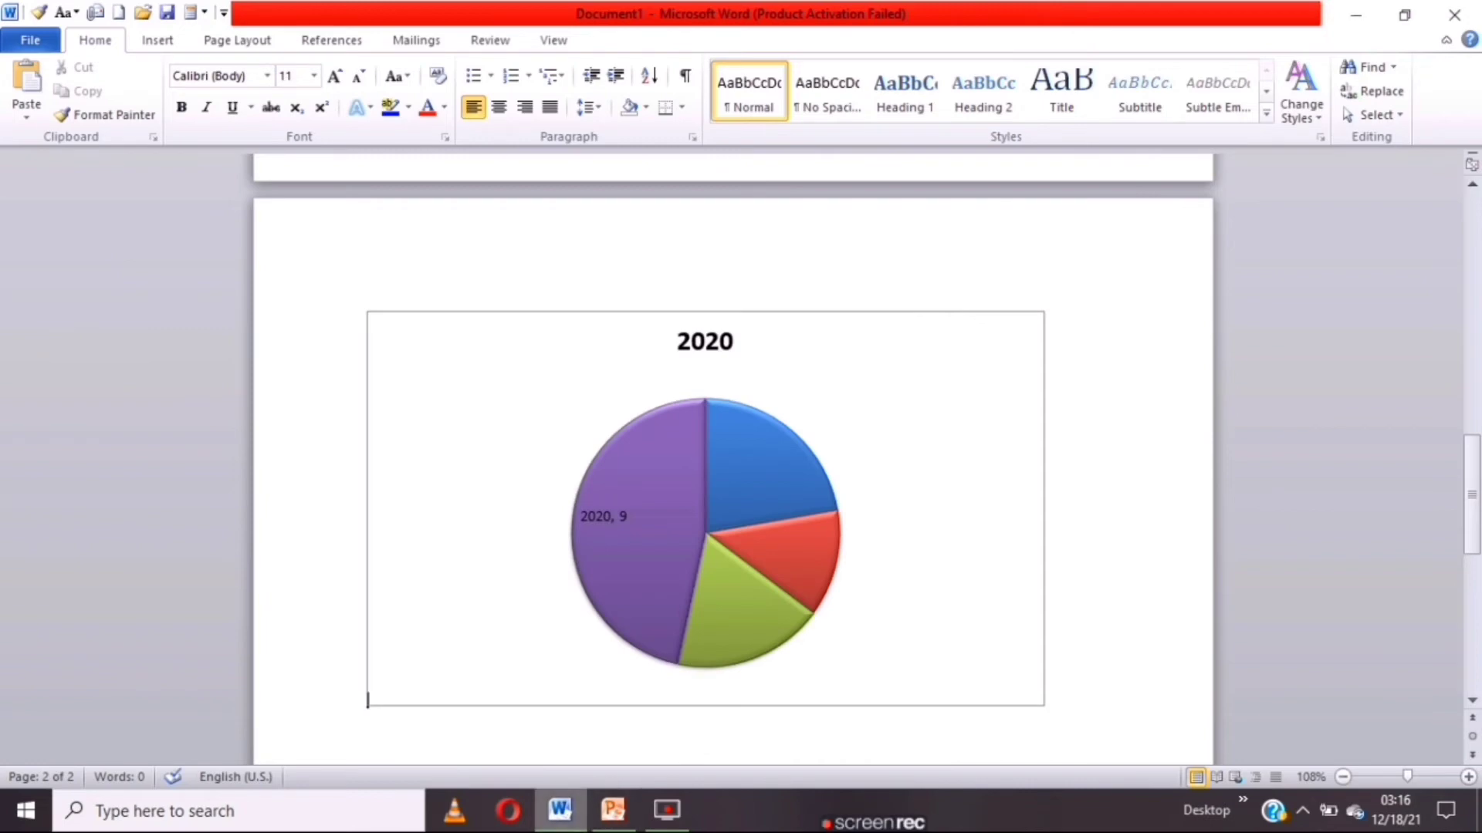
left_click(613, 810)
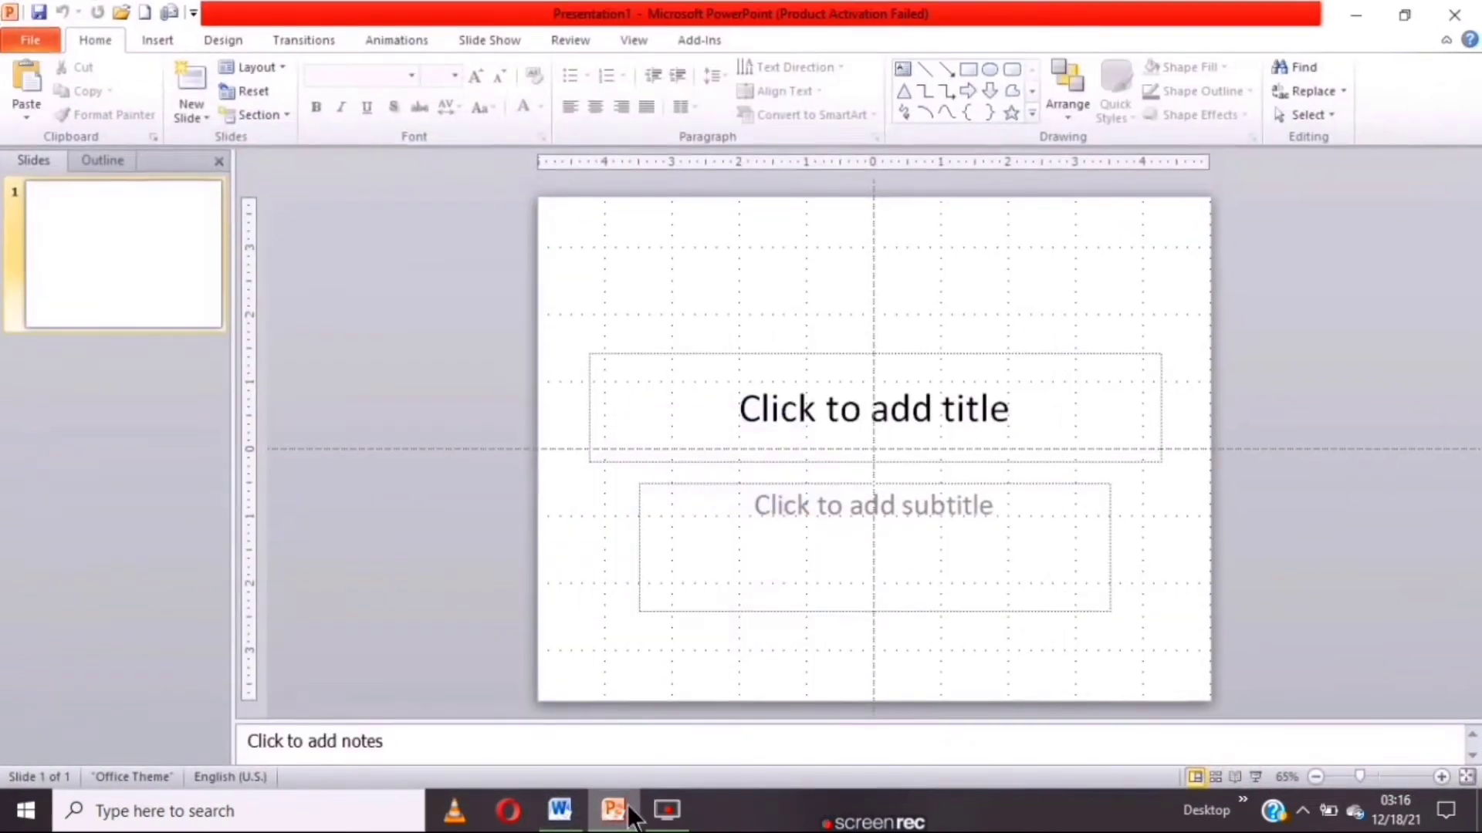
left_click(560, 810)
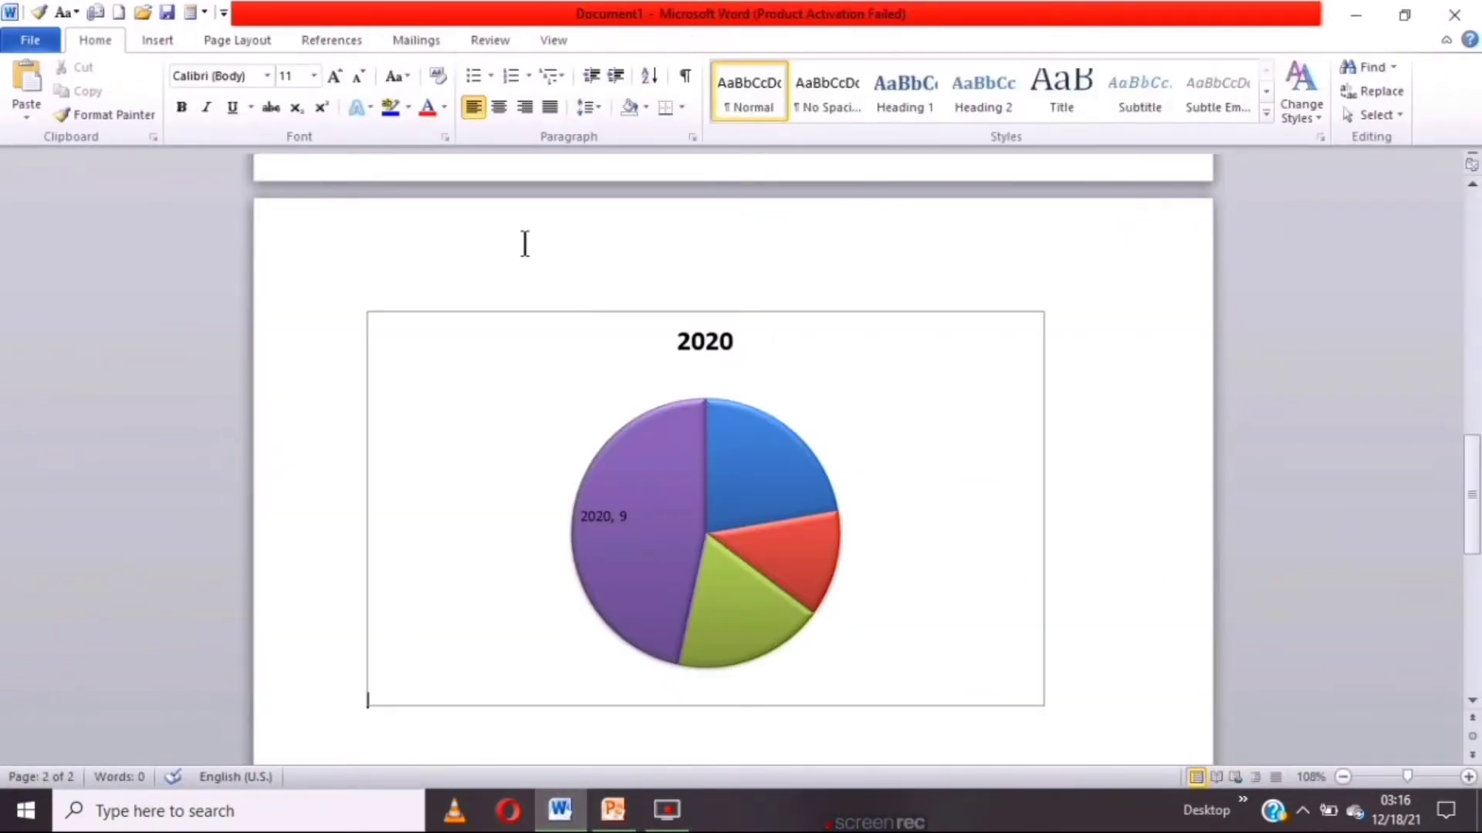
Insert a screenshot of the PowerPoint Presentation1 window into the document.
left_click(164, 42)
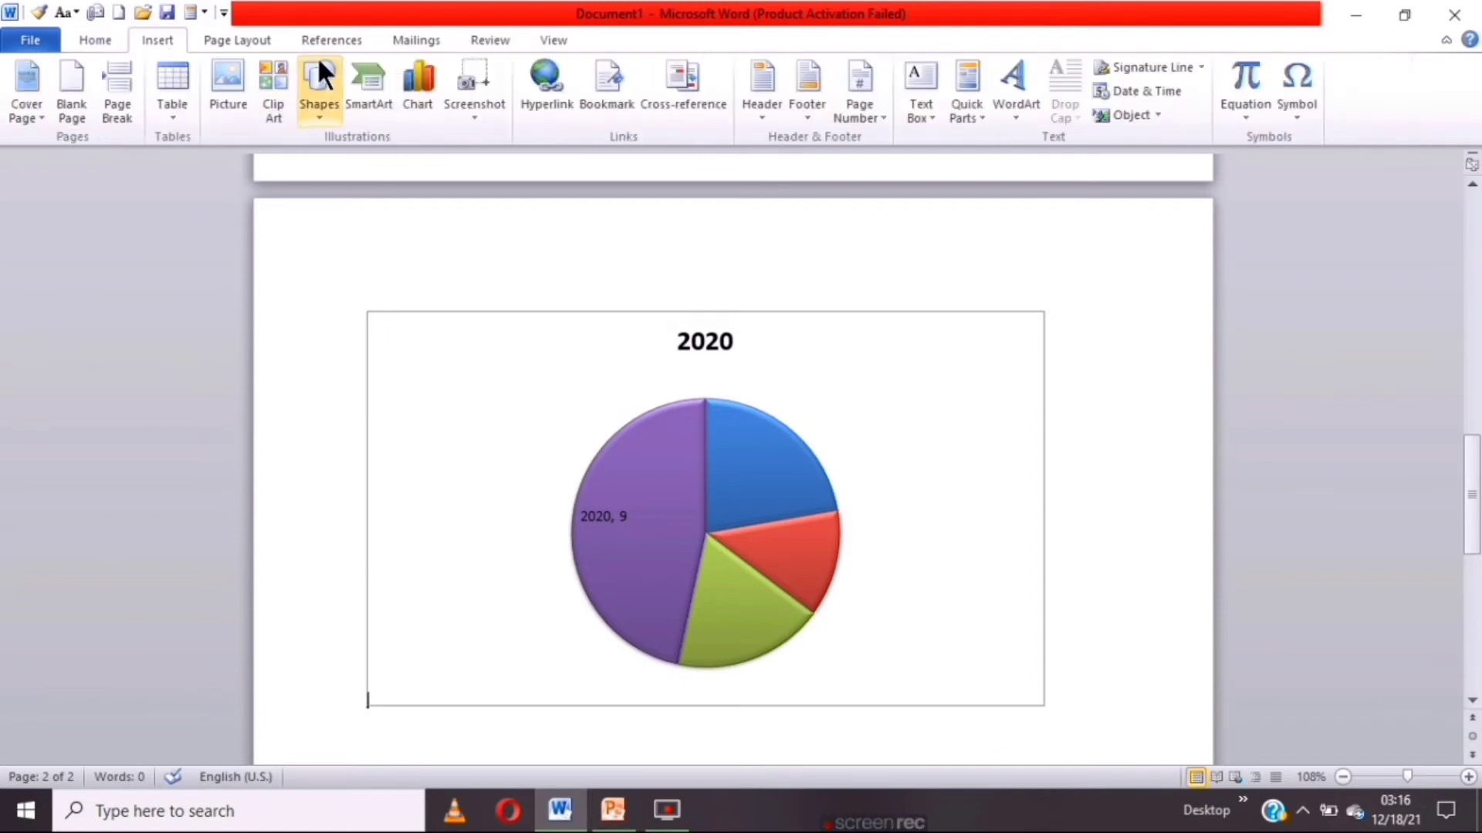
left_click(485, 84)
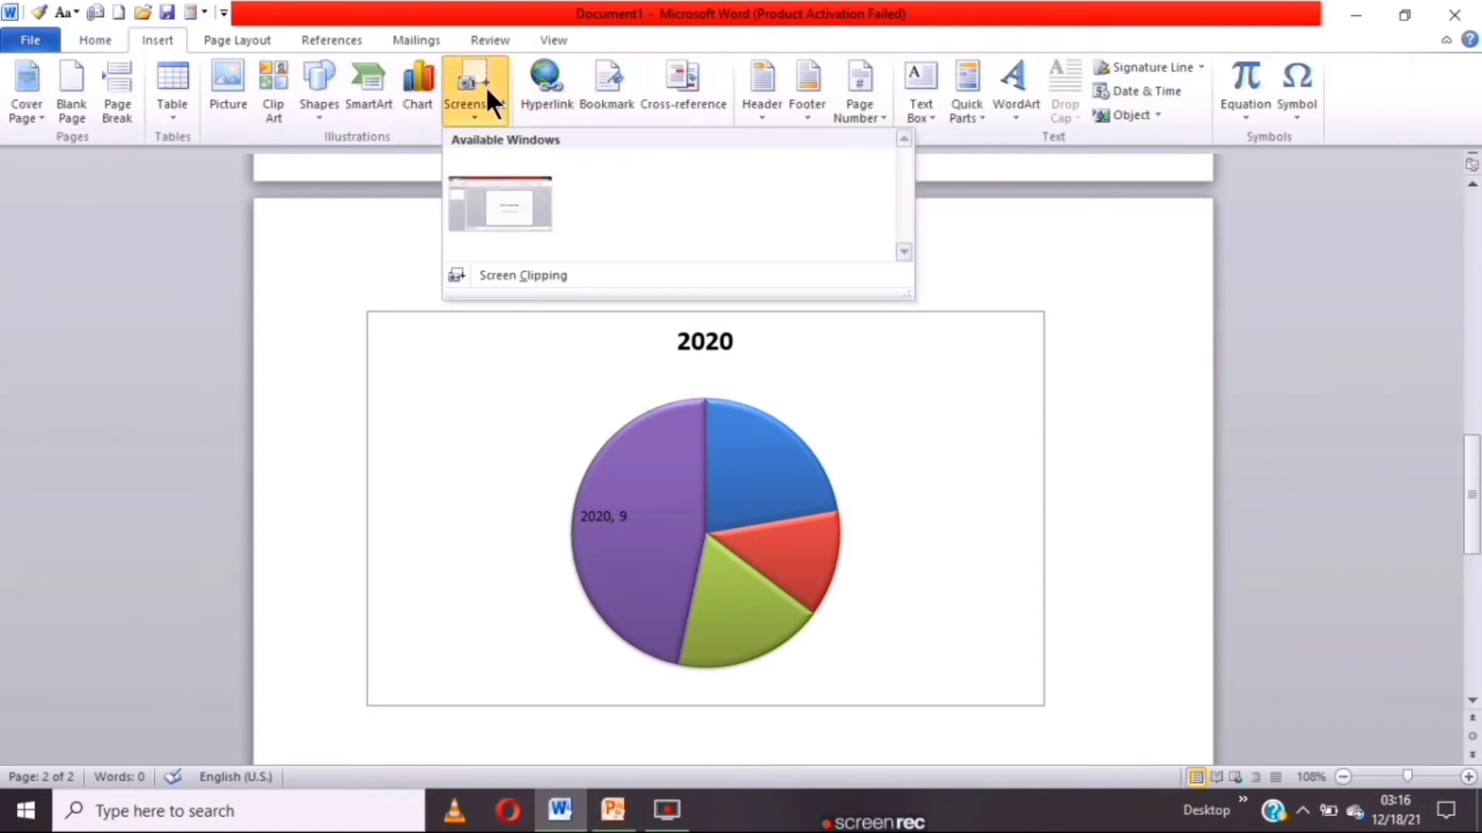
left_click(512, 207)
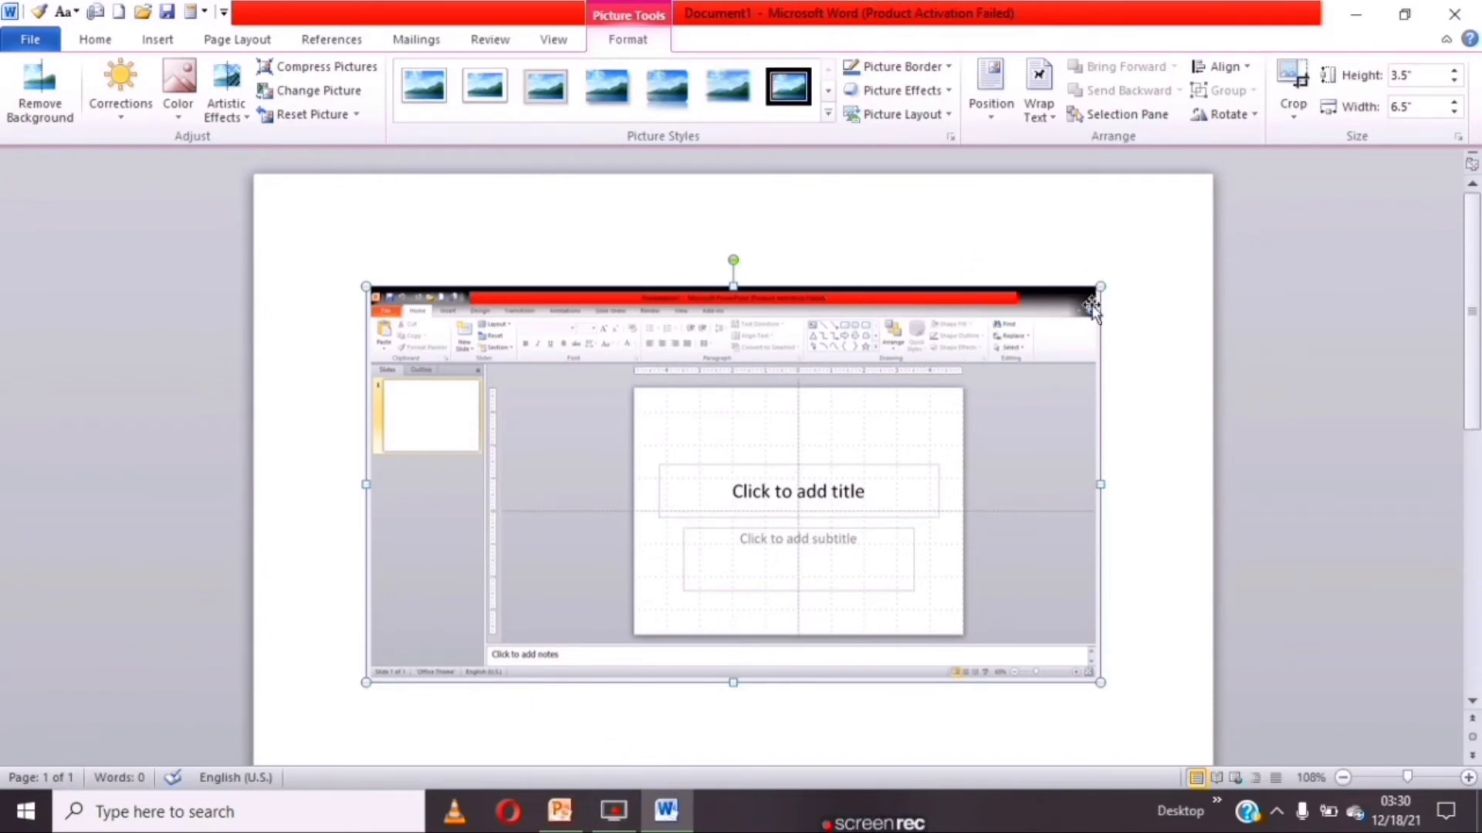
Minimize Word, PowerPoint and Excel, dismiss the activation notice, and launch Typing Master minimized.
left_click(1356, 14)
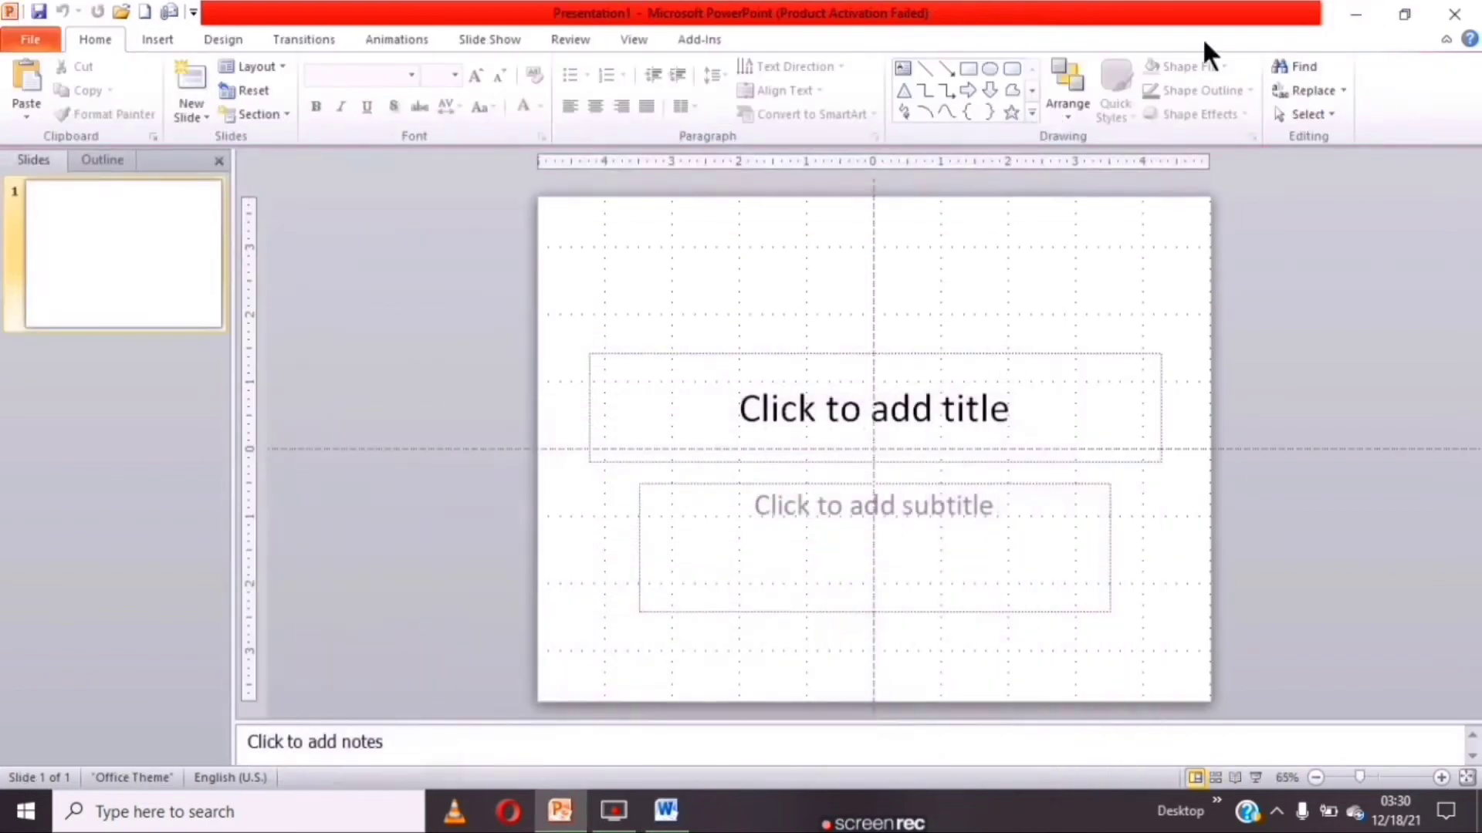
left_click(1356, 14)
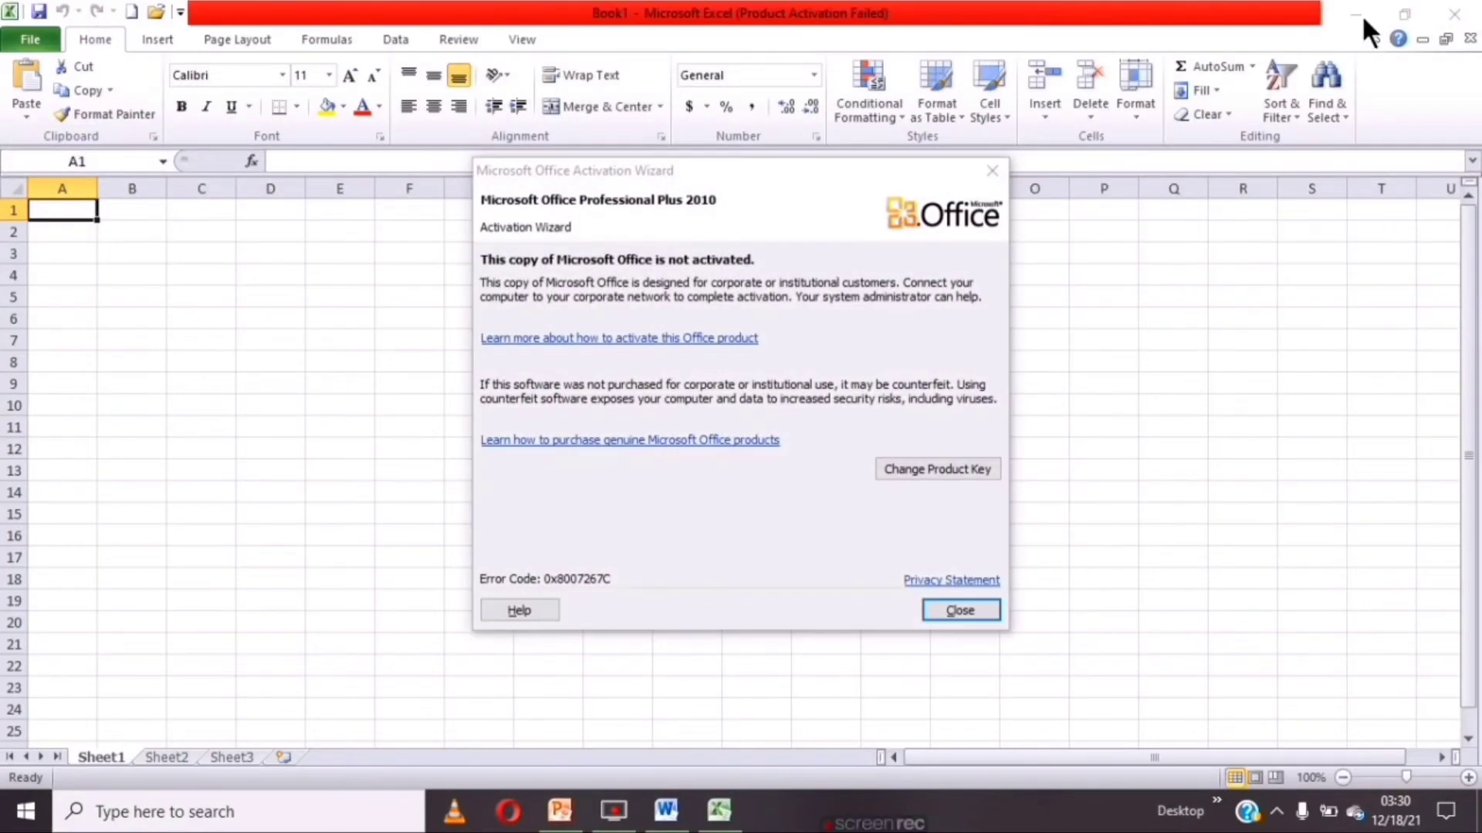
left_click(976, 609)
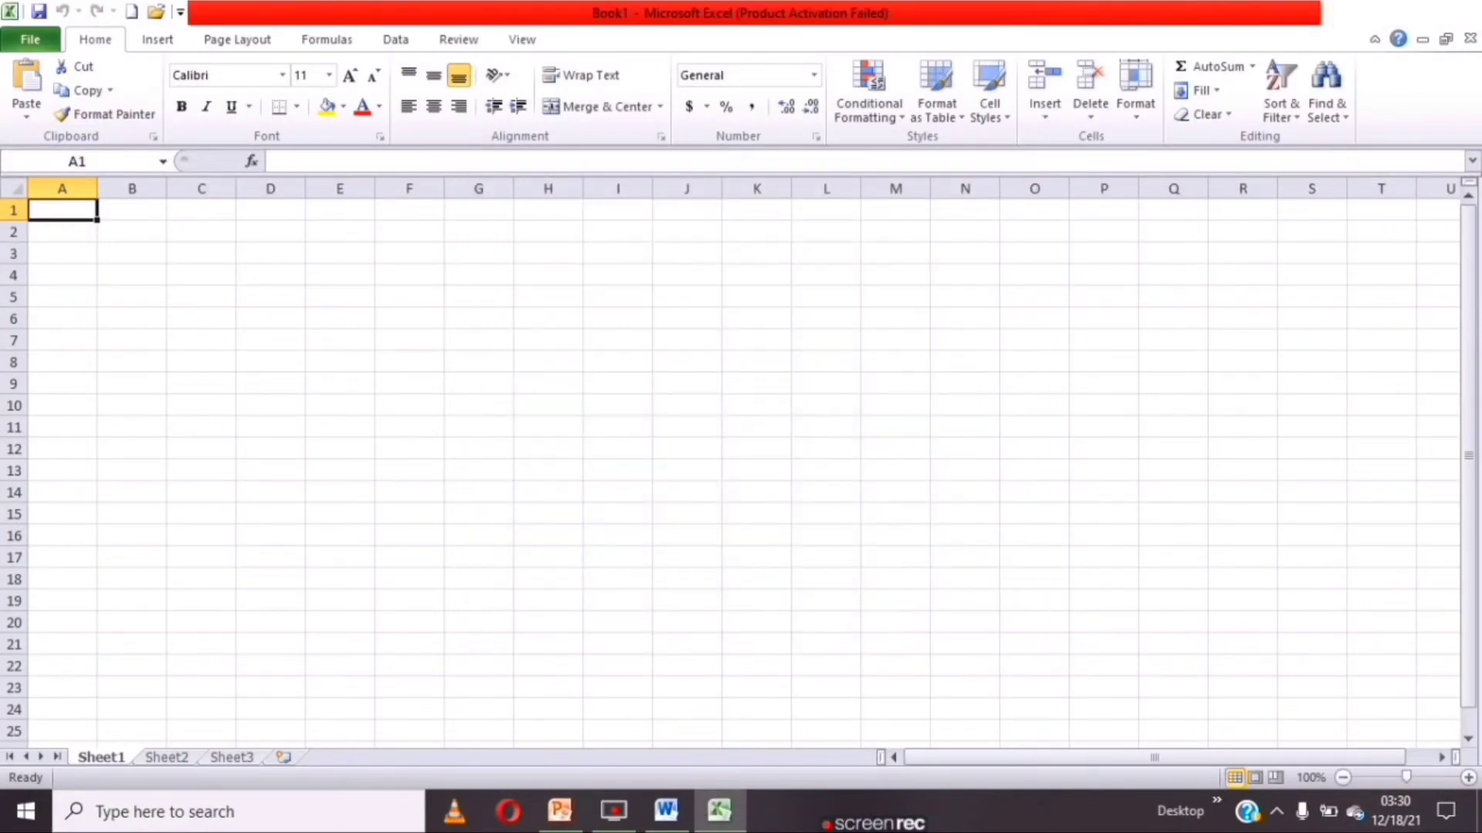
left_click(1356, 14)
double_click(202, 34)
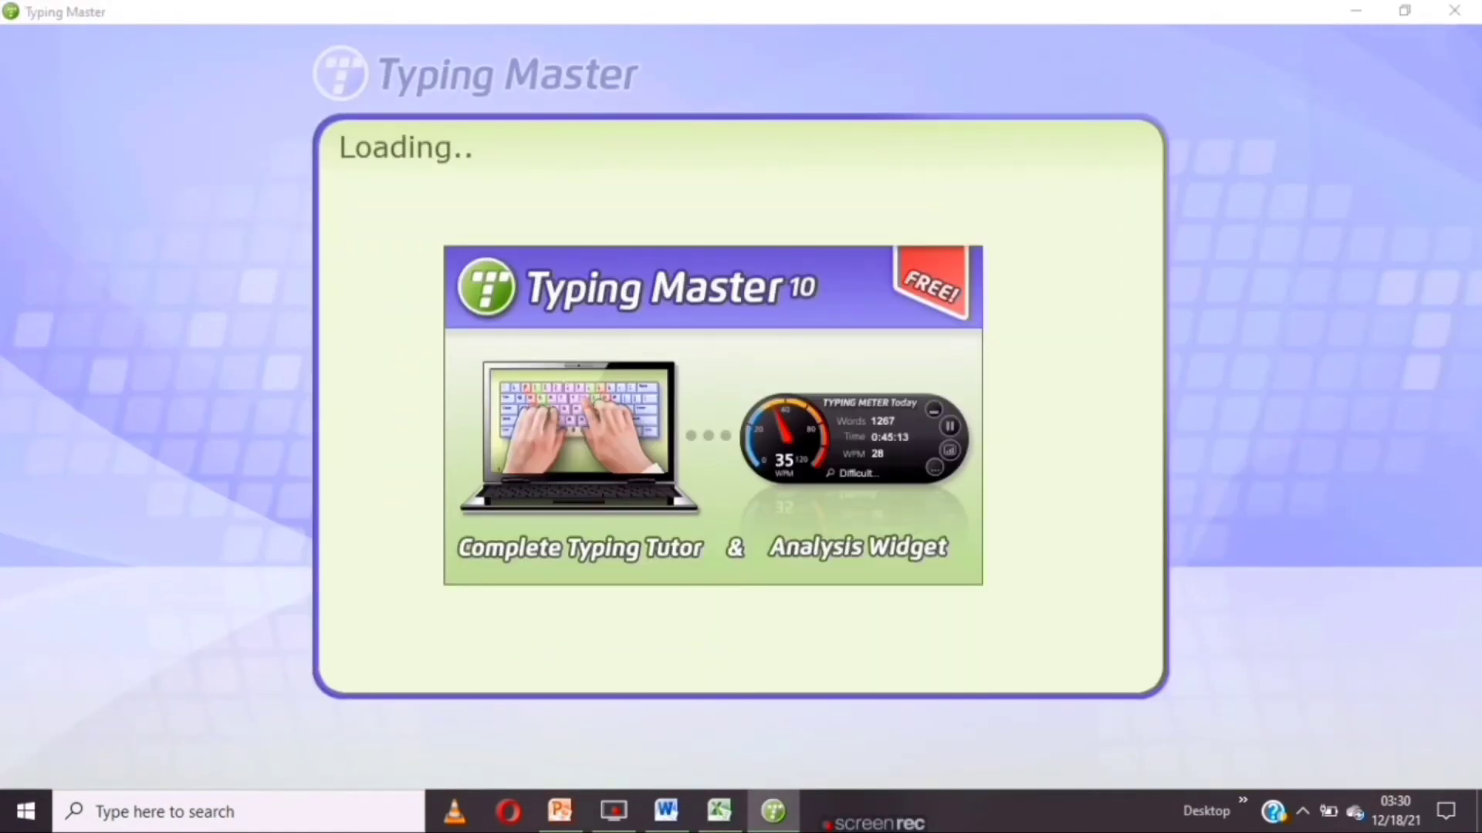
left_click(1356, 10)
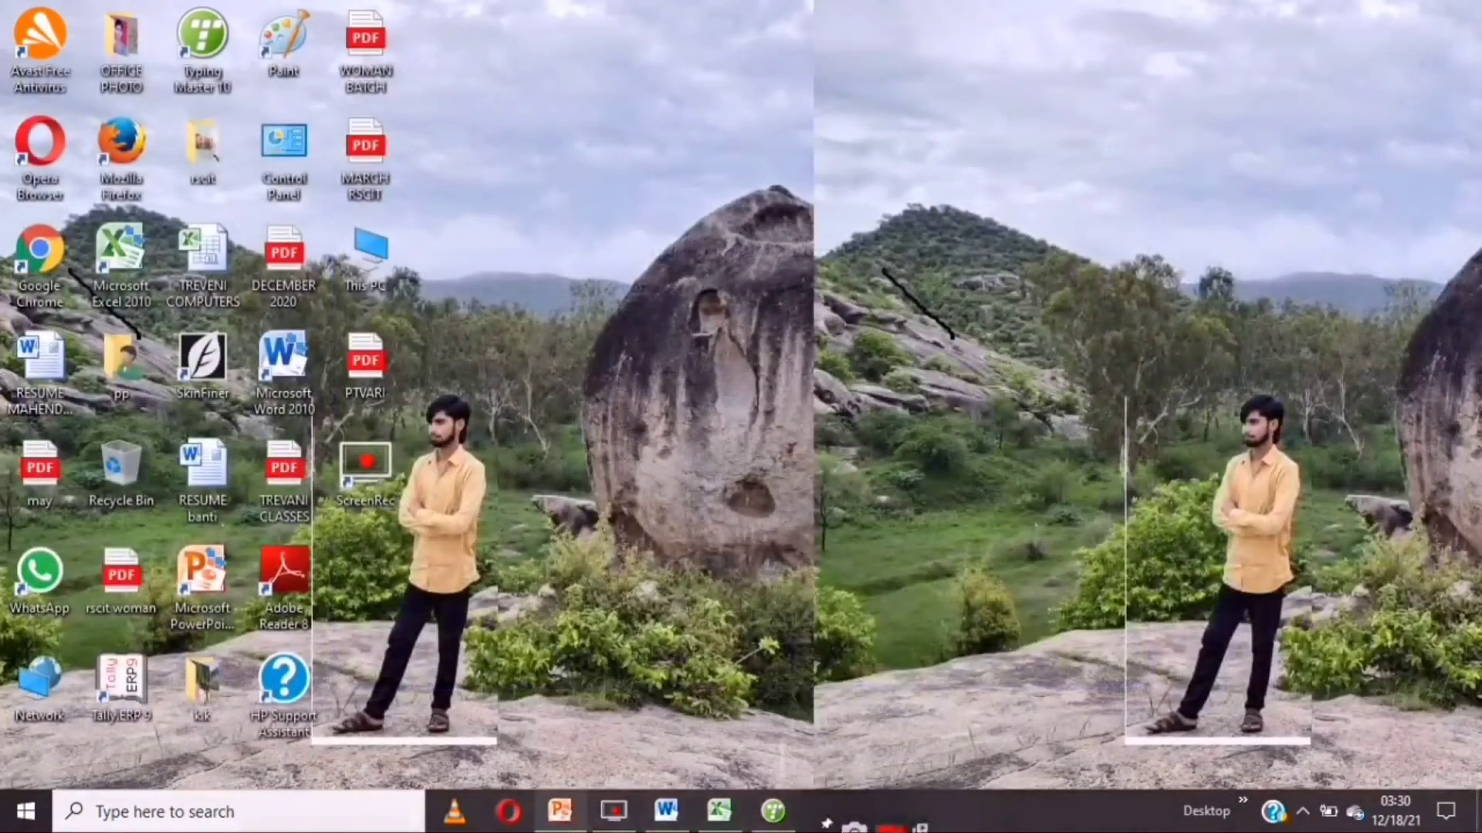
Bring PowerPoint, Excel and Typing Master forward in turn, ending back in Word's Document1.
left_click(568, 812)
left_click(708, 815)
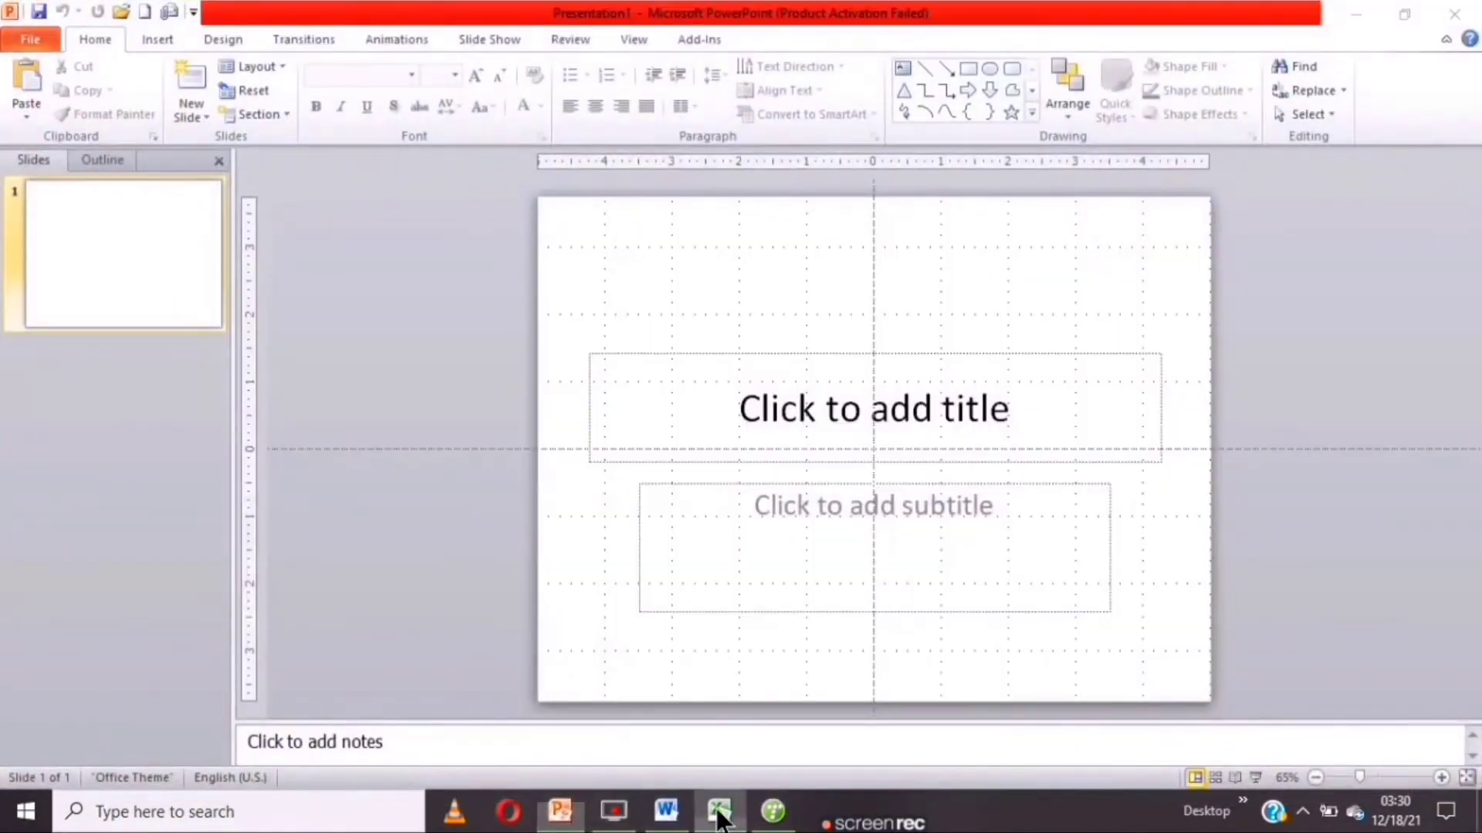
left_click(775, 816)
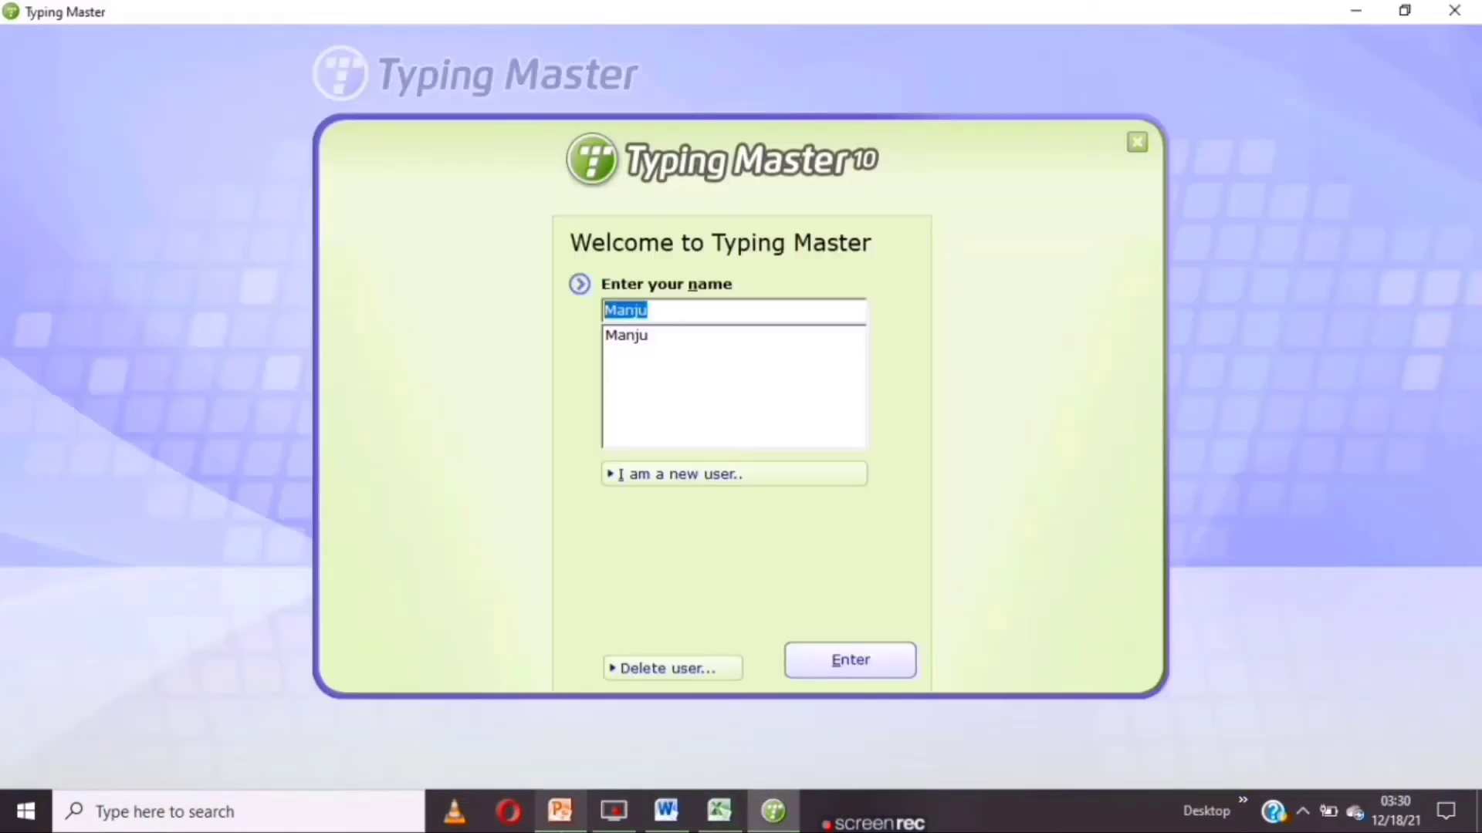
left_click(673, 816)
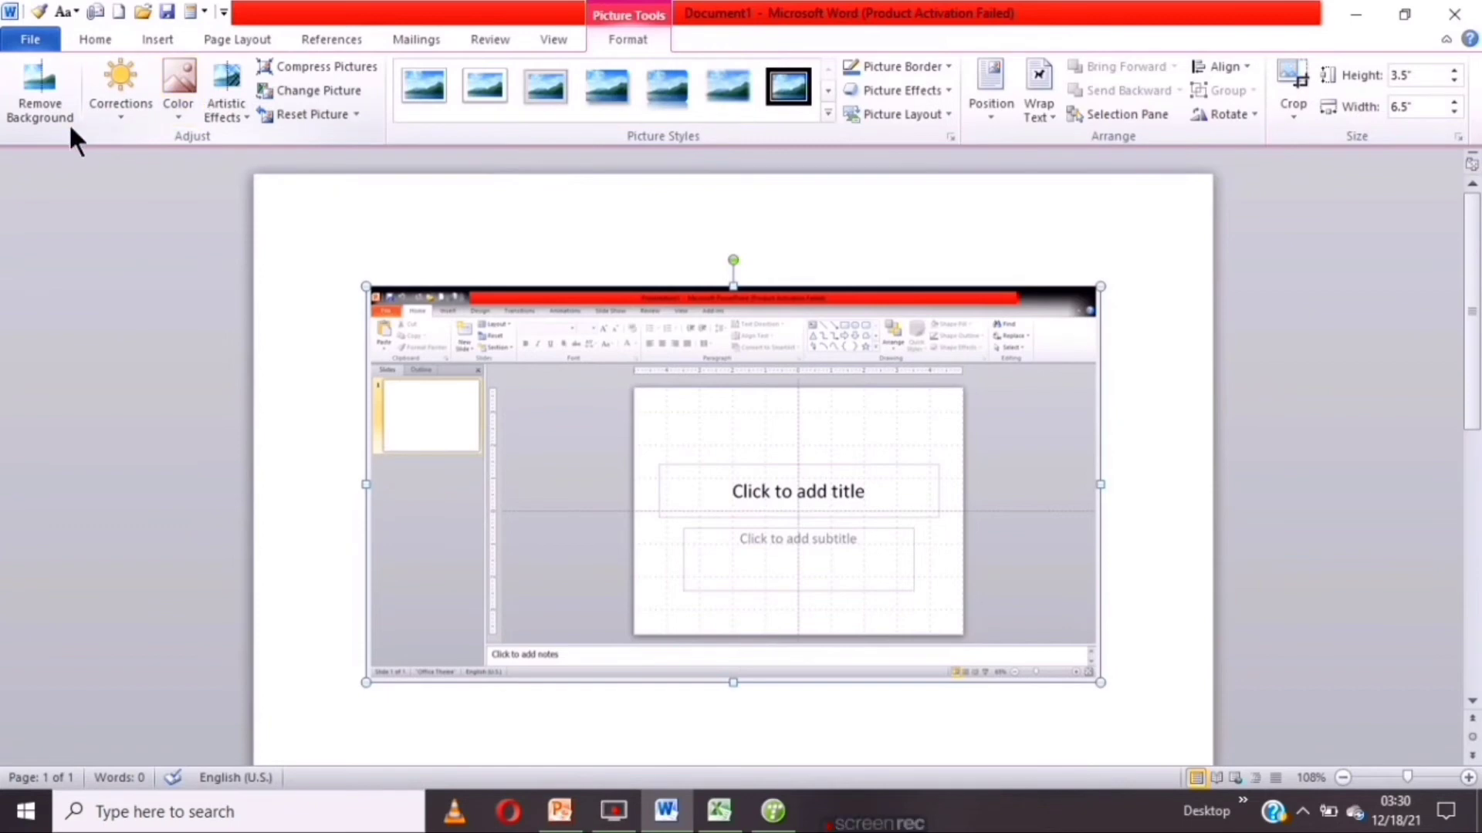
Insert a screenshot of the Excel window into the document.
left_click(154, 39)
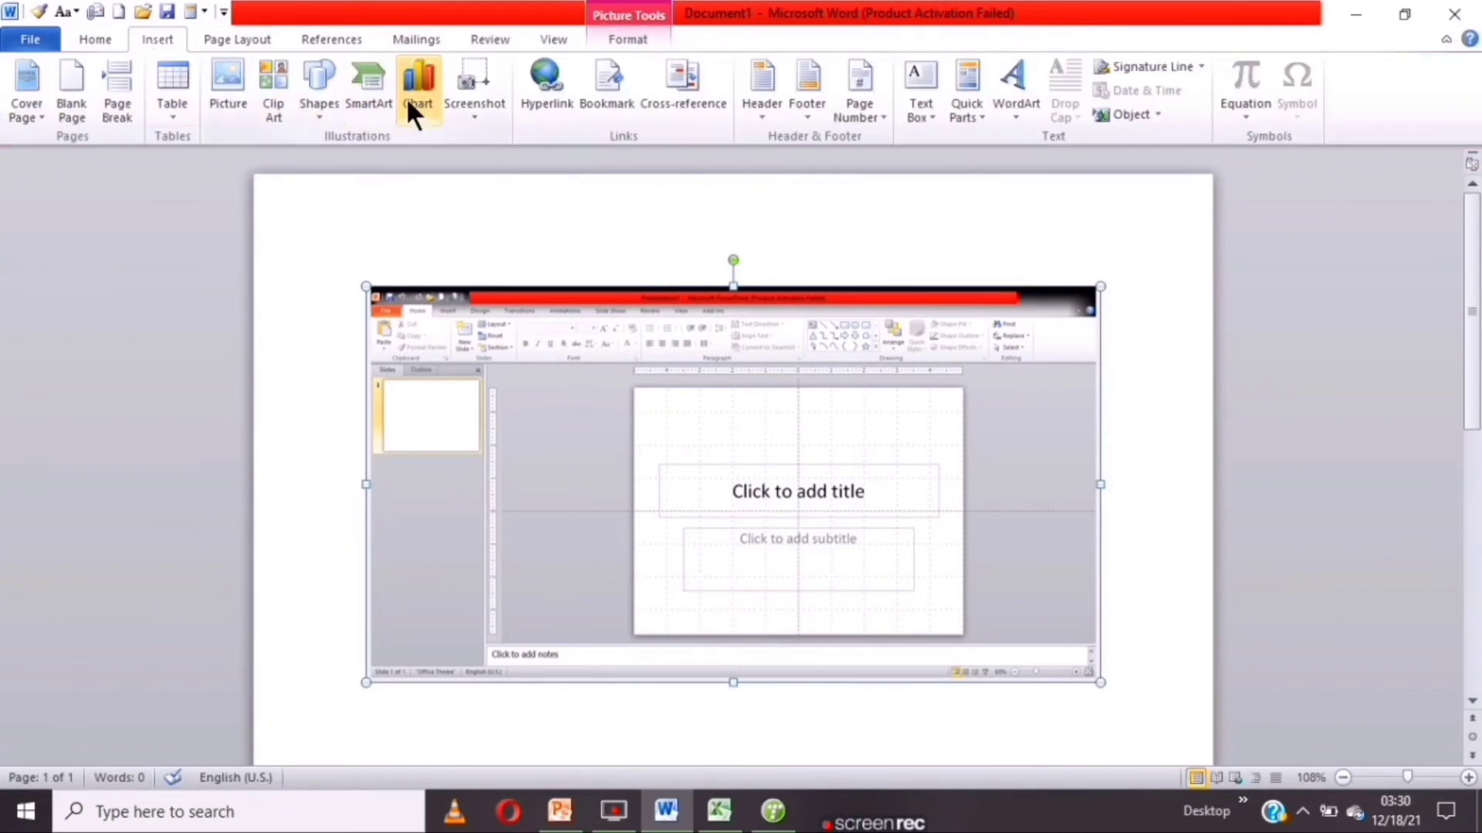
left_click(459, 112)
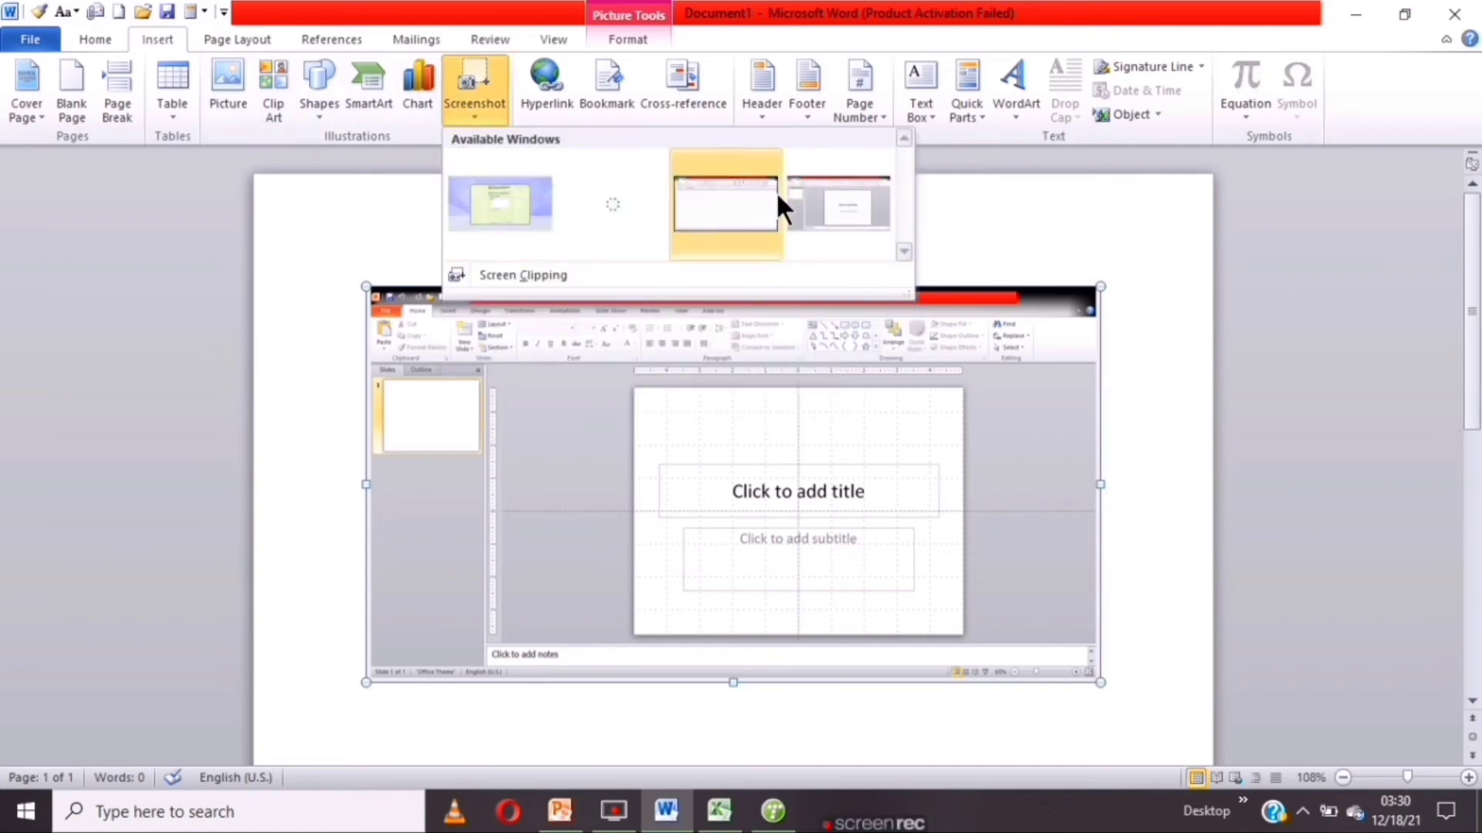
left_click(730, 203)
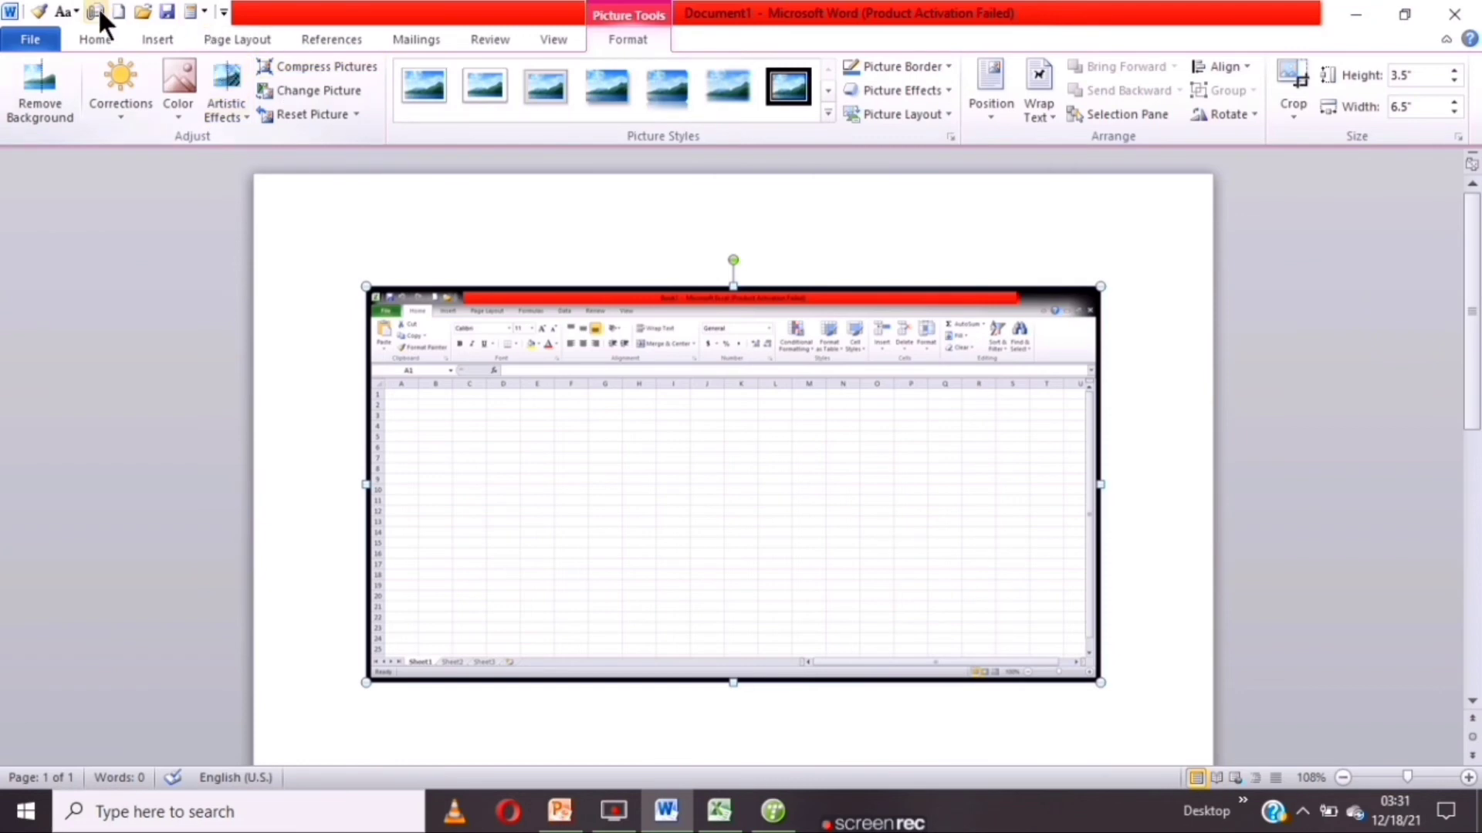
Replace it with a screenshot of the Typing Master window, 6.5" × 3.48".
left_click(171, 40)
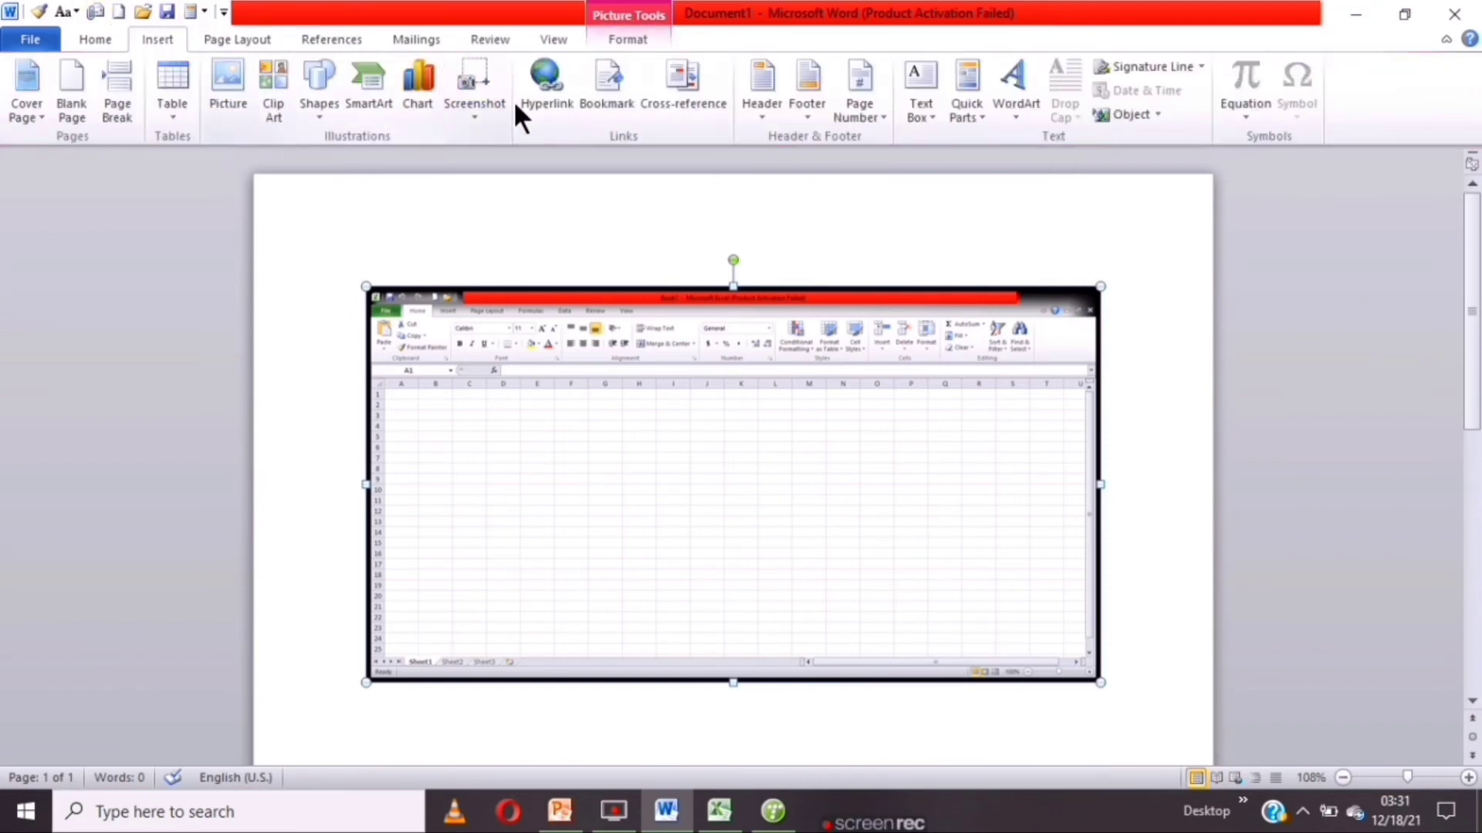
left_click(469, 102)
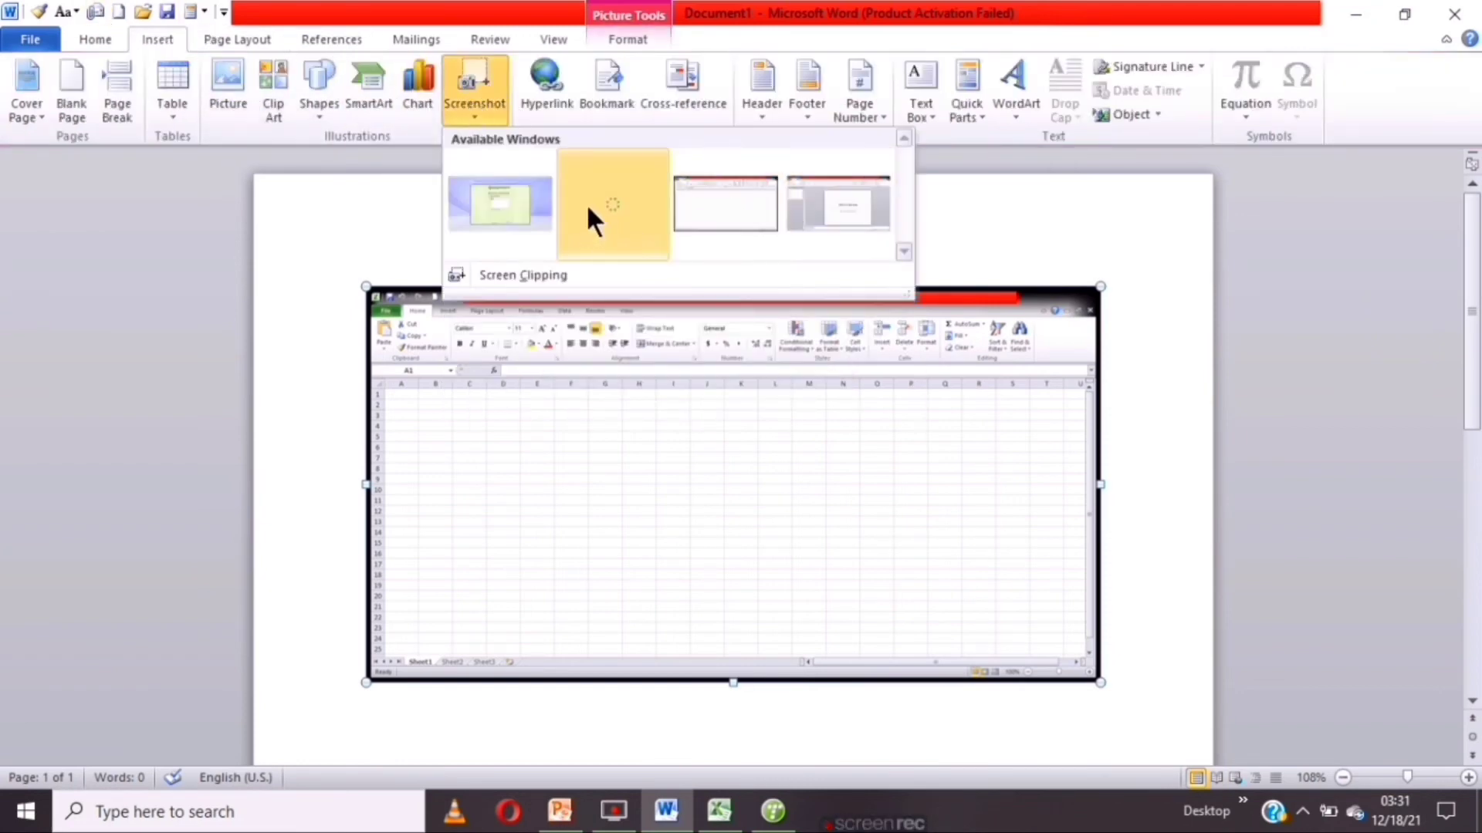
left_click(482, 202)
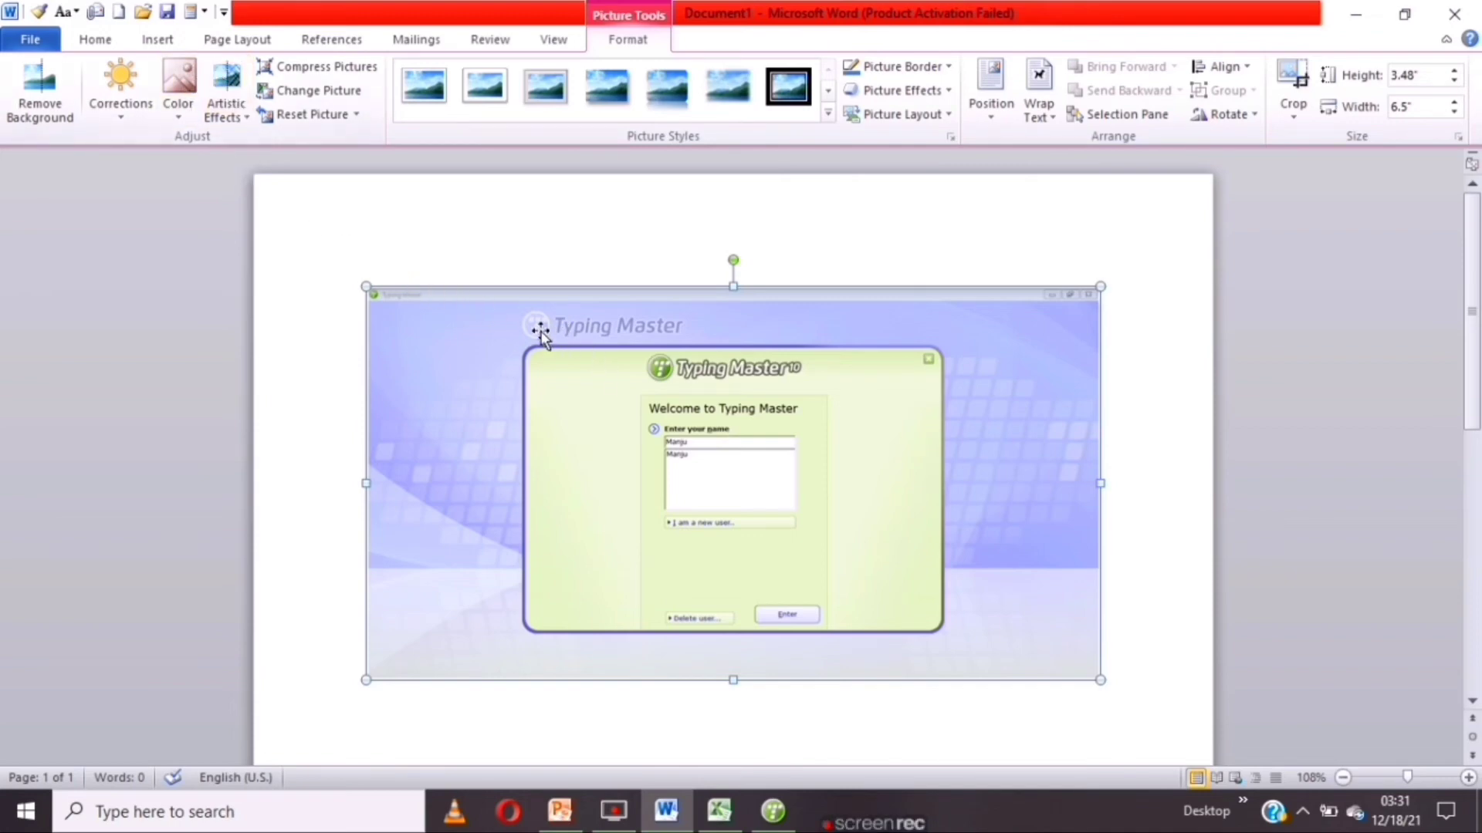
Screen-clip the Typing Master welcome panel into the document as a 3.75" × 3.52" picture.
left_click(154, 38)
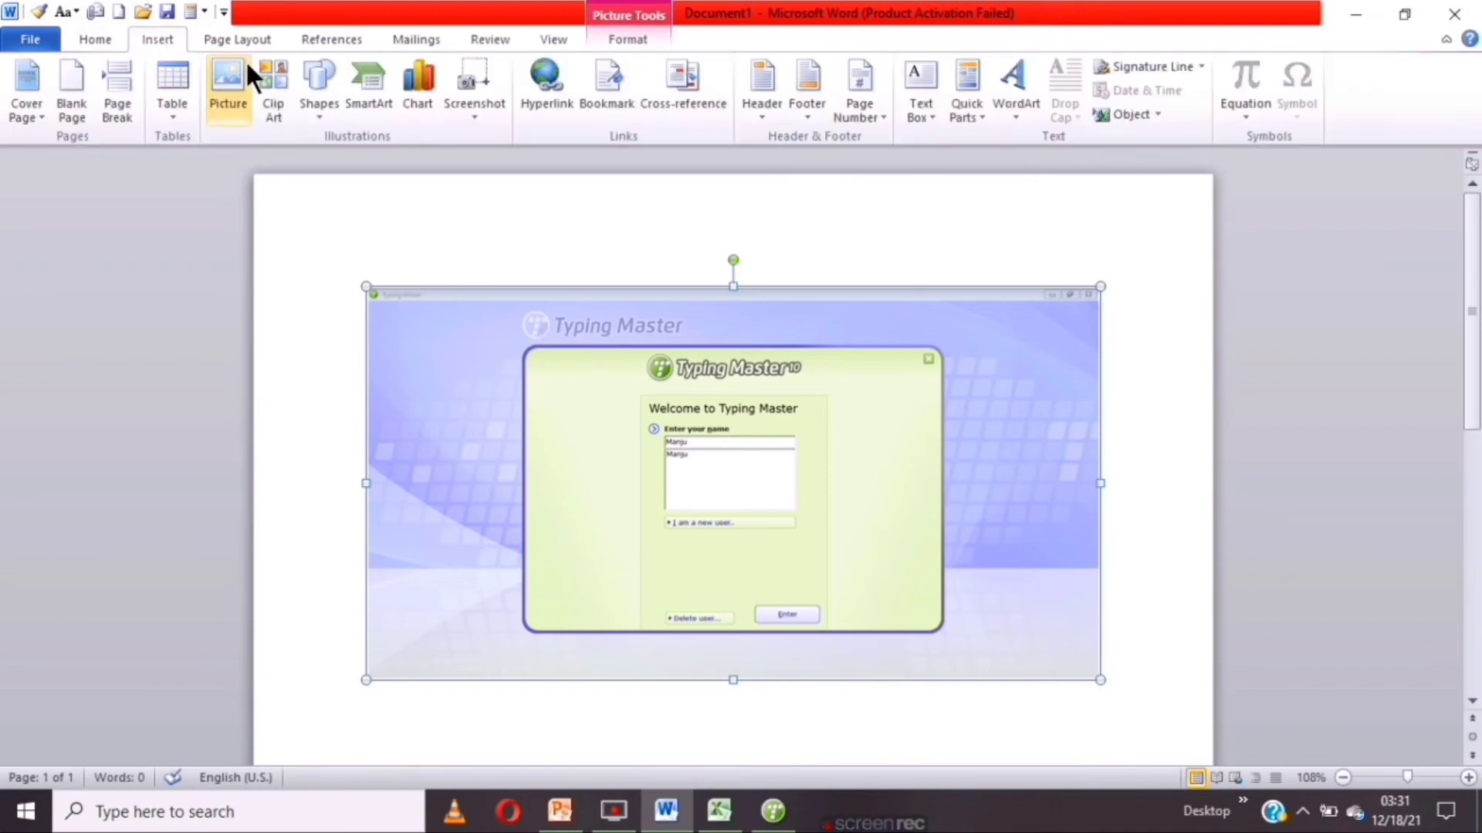
left_click(471, 104)
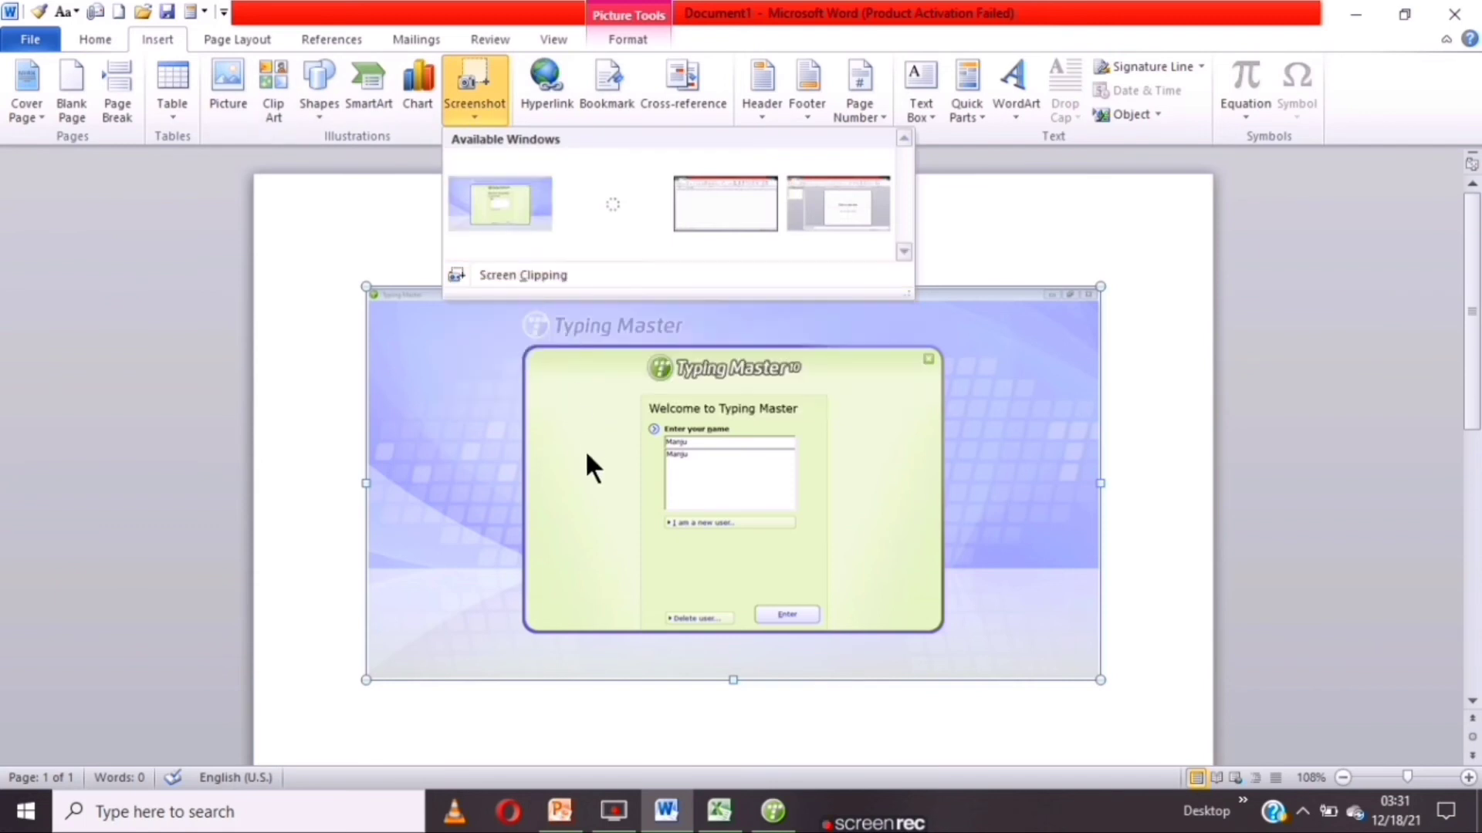
left_click(516, 275)
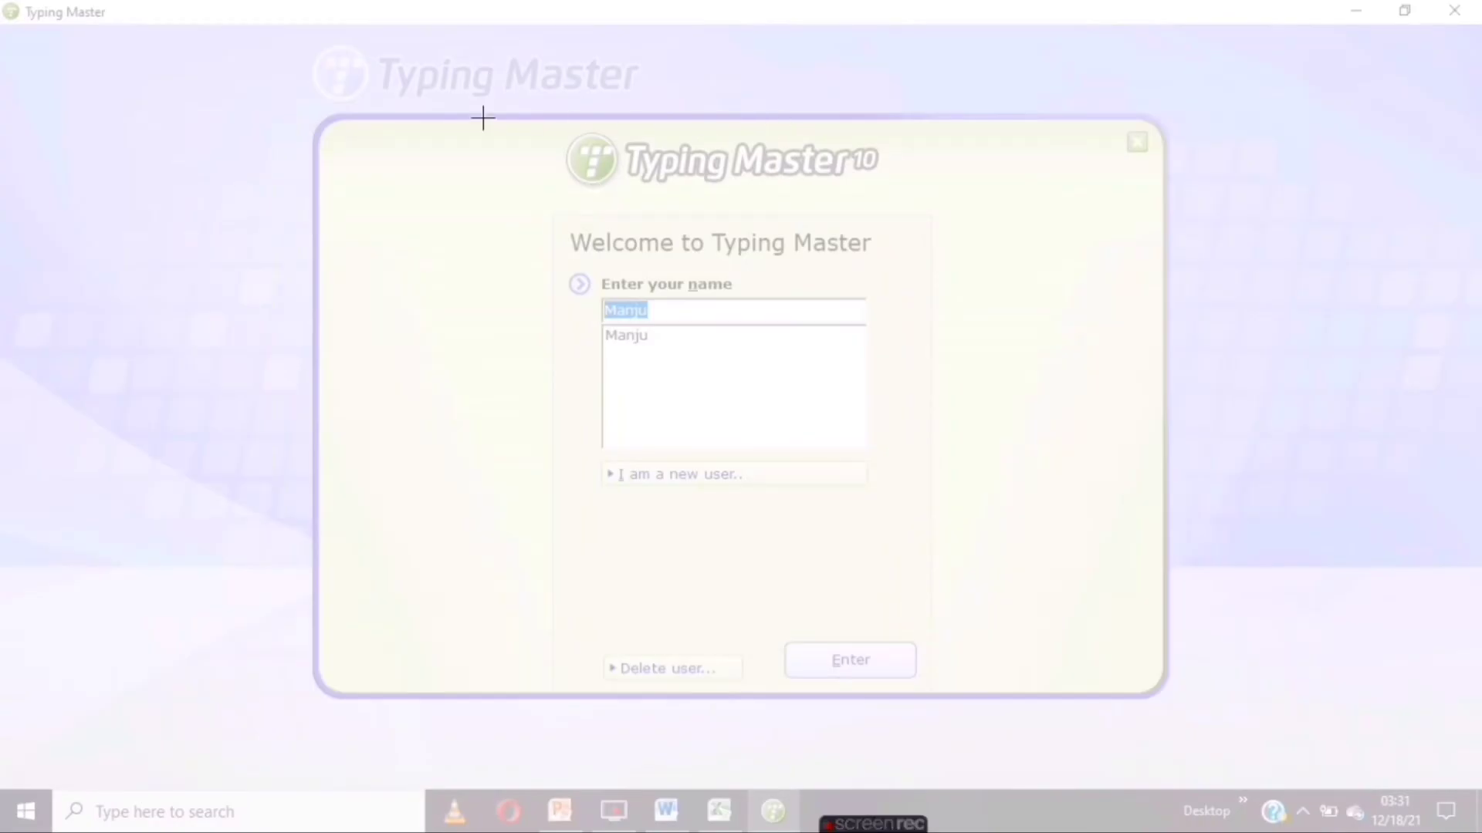
left_click_drag(524, 130, 932, 465)
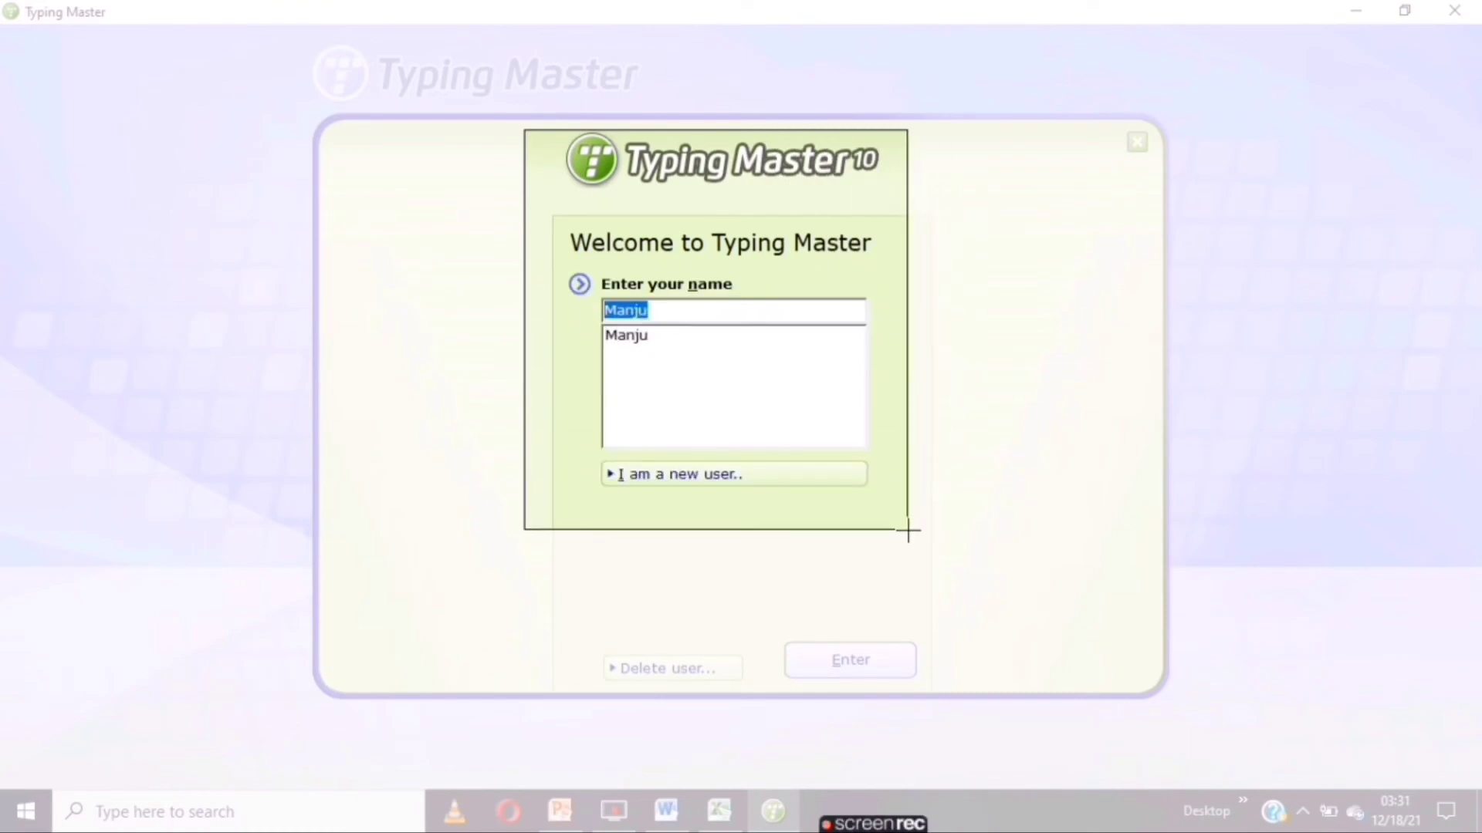
left_click_drag(933, 465, 889, 518)
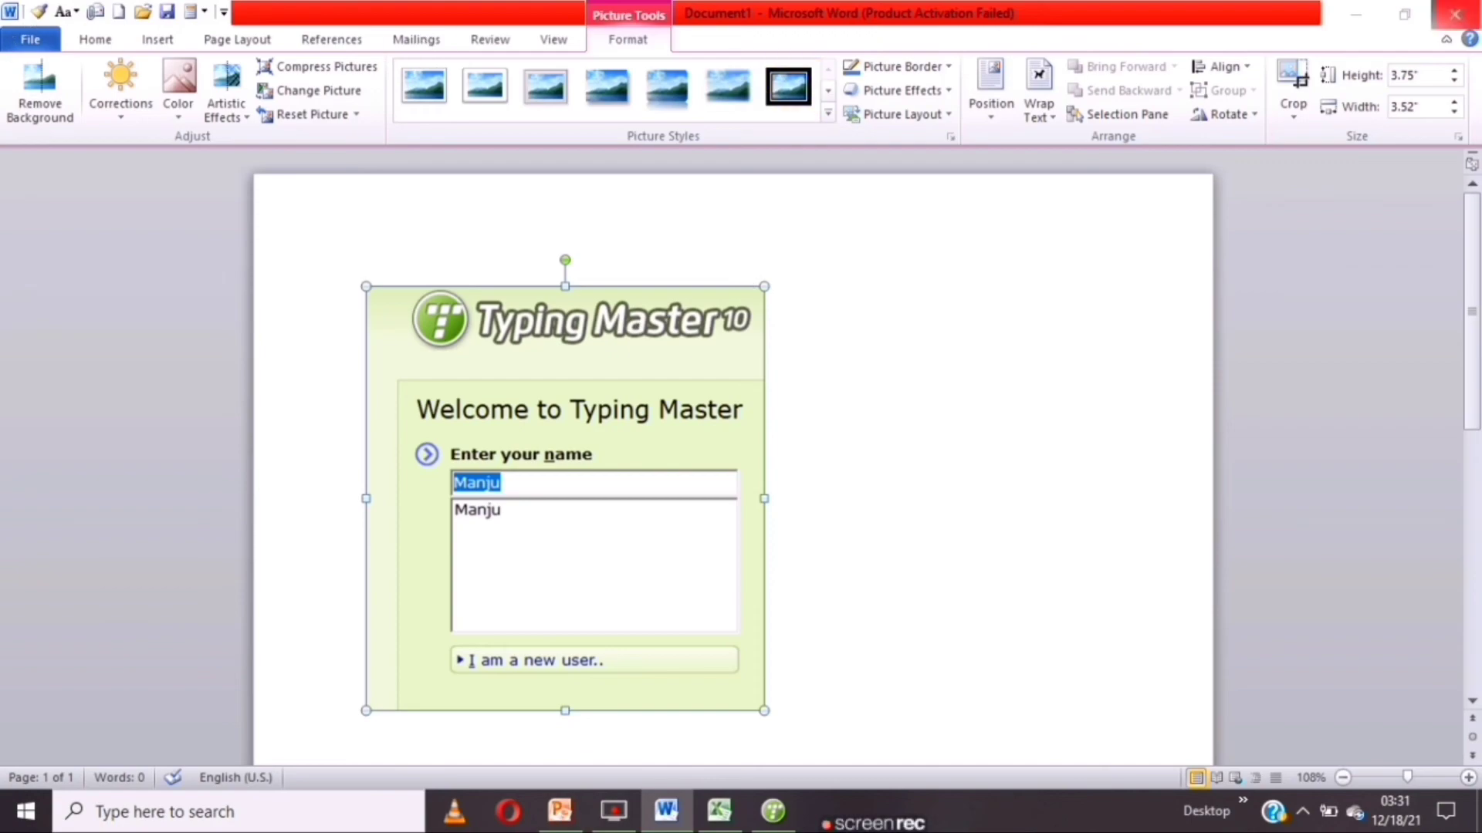
Minimize all open windows to show the desktop, then restore the Word document.
left_click(1356, 14)
left_click(1356, 14)
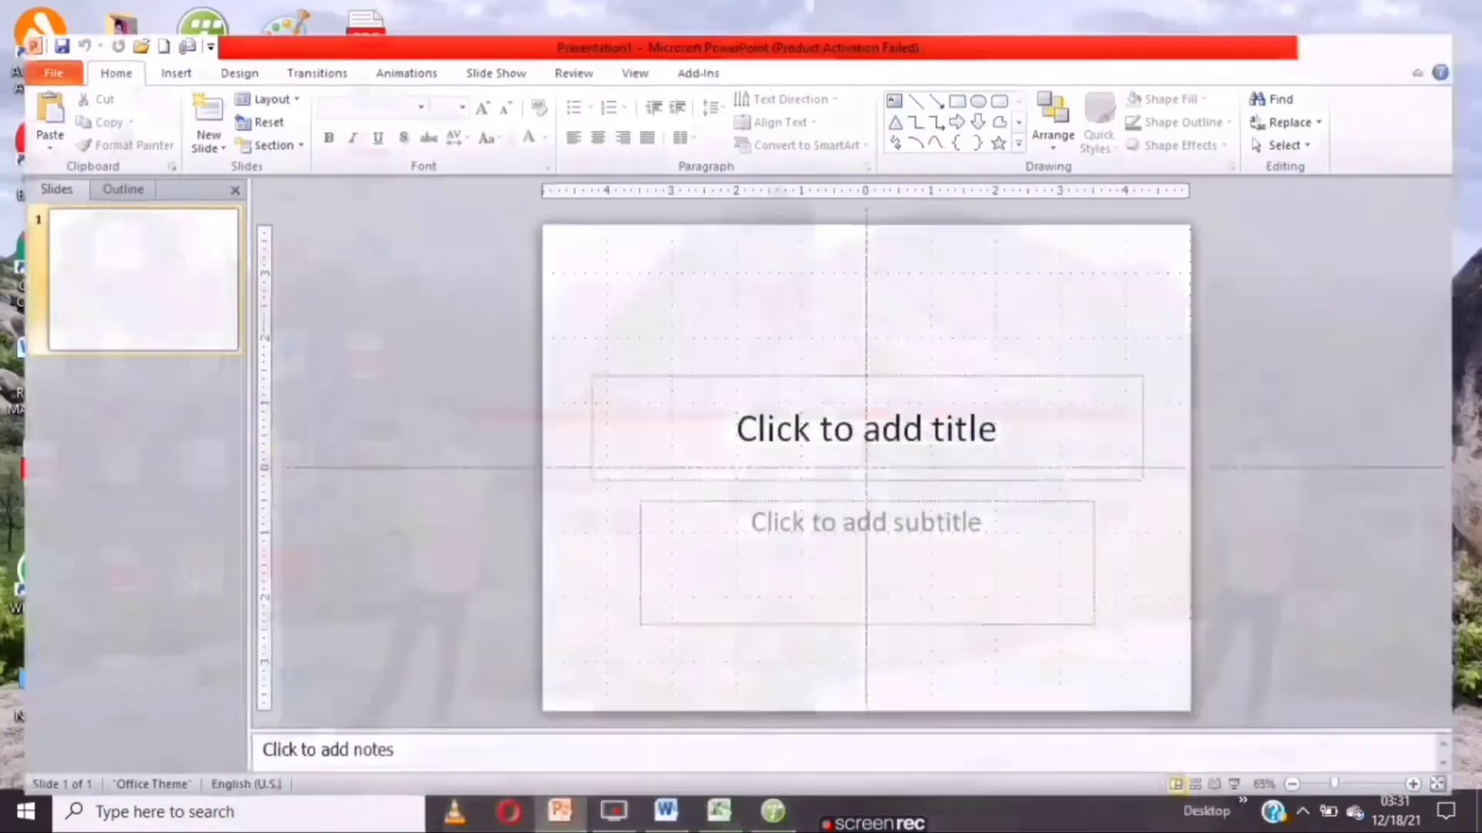
left_click(1356, 14)
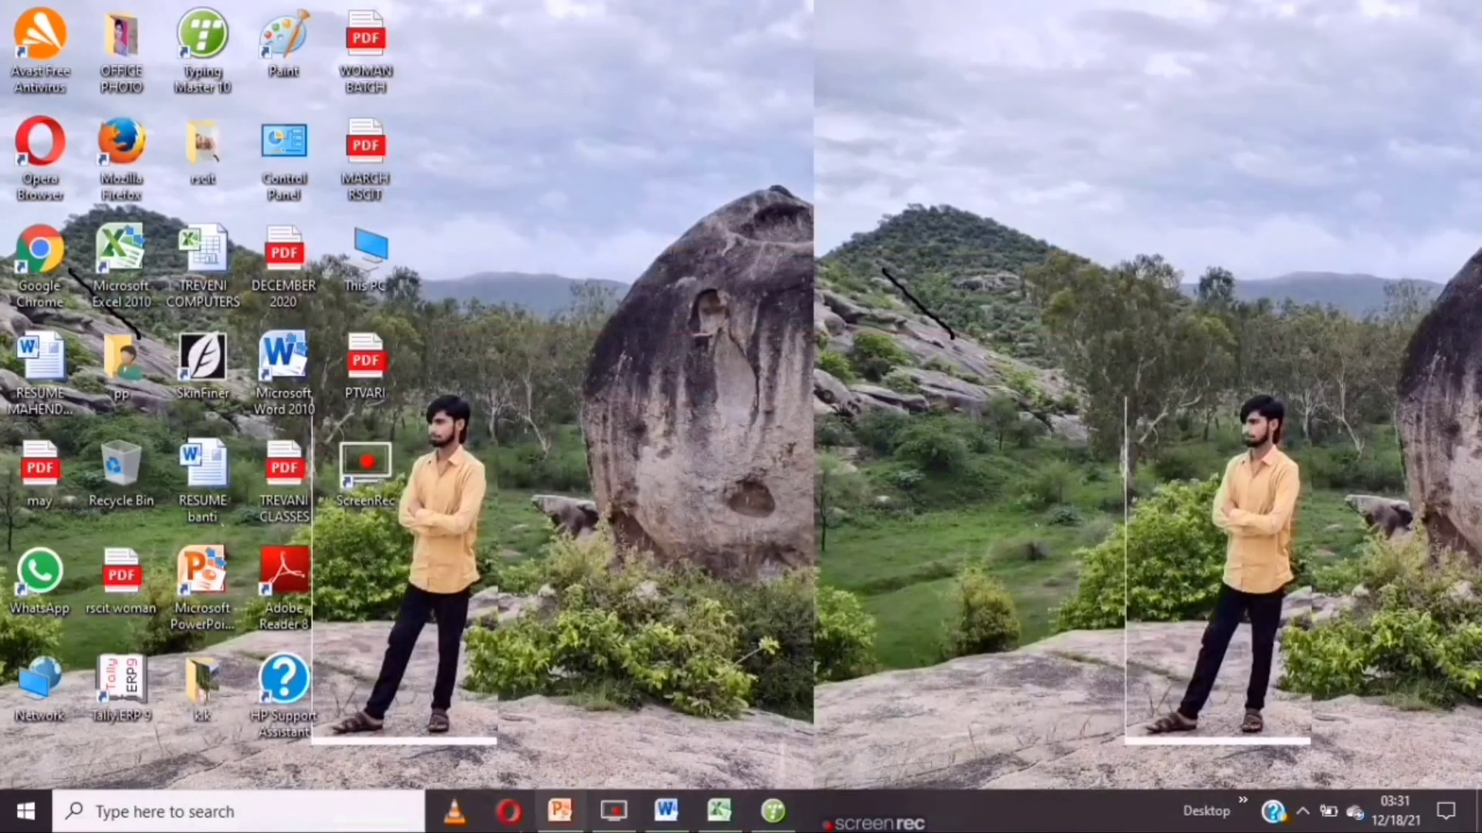
left_click(666, 810)
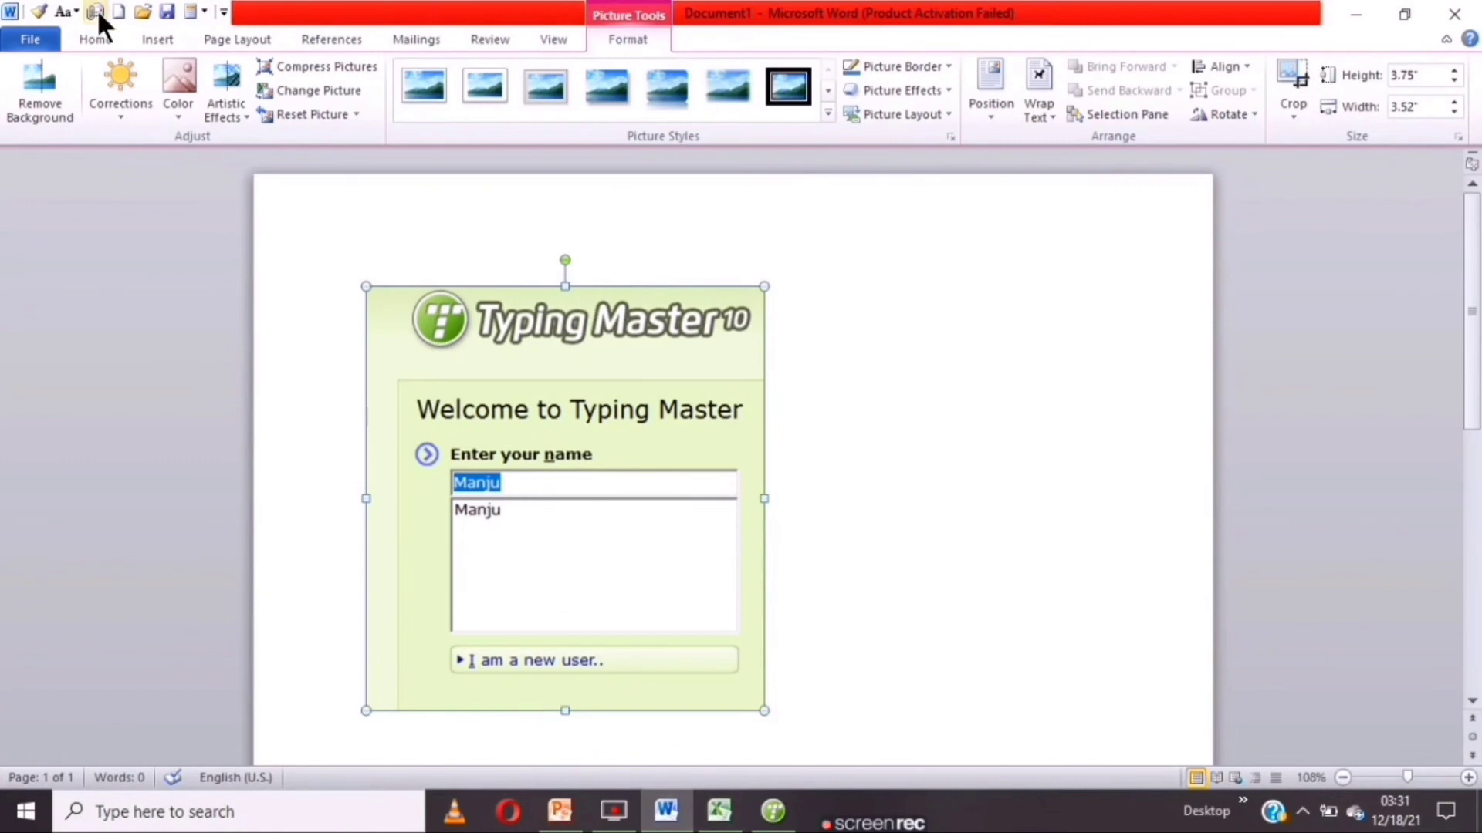
Screen-clip the desktop Paint icon into the document as a 1.06" × 0.98" picture.
left_click(157, 39)
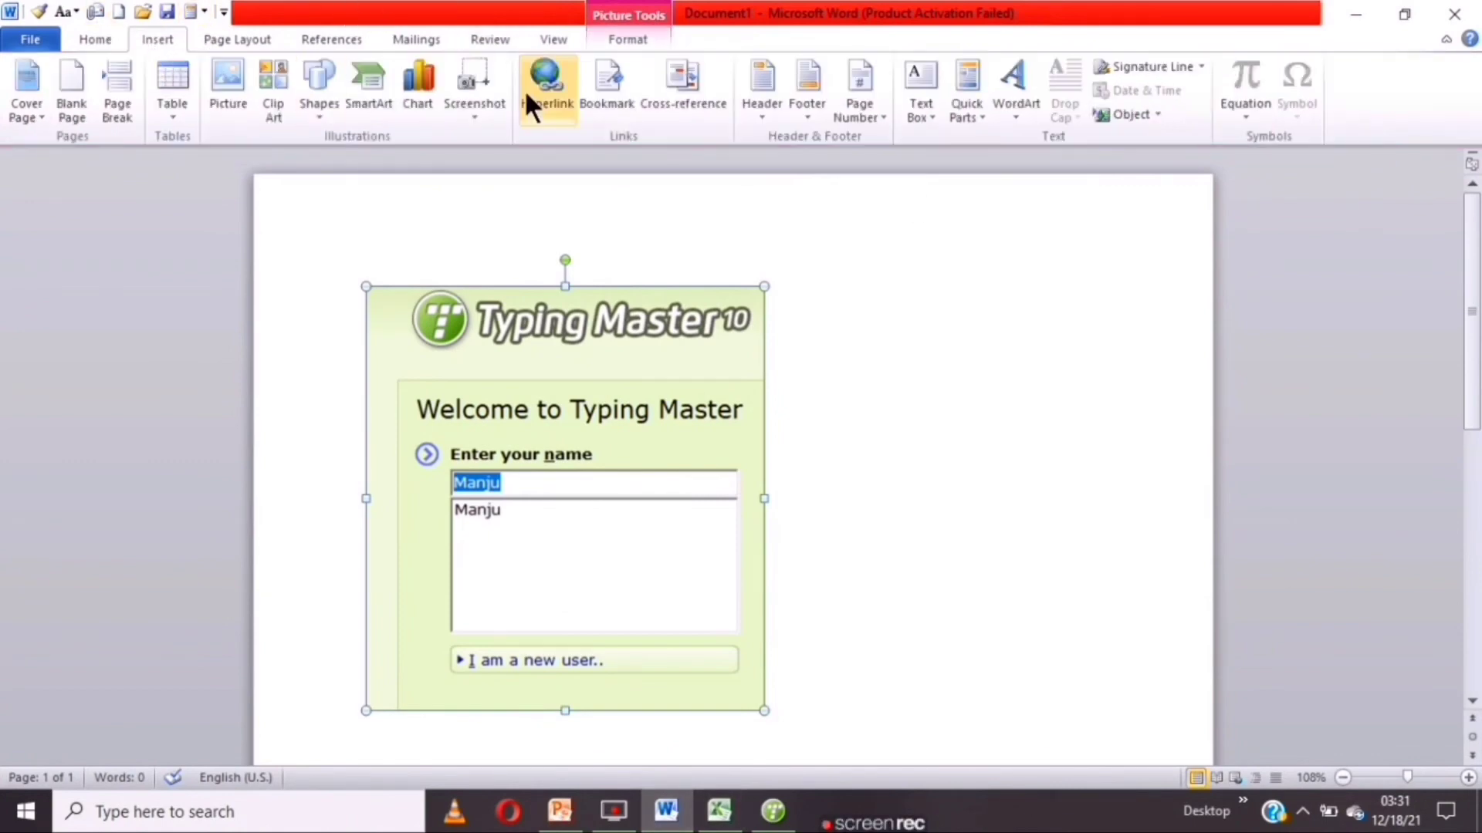
left_click(457, 98)
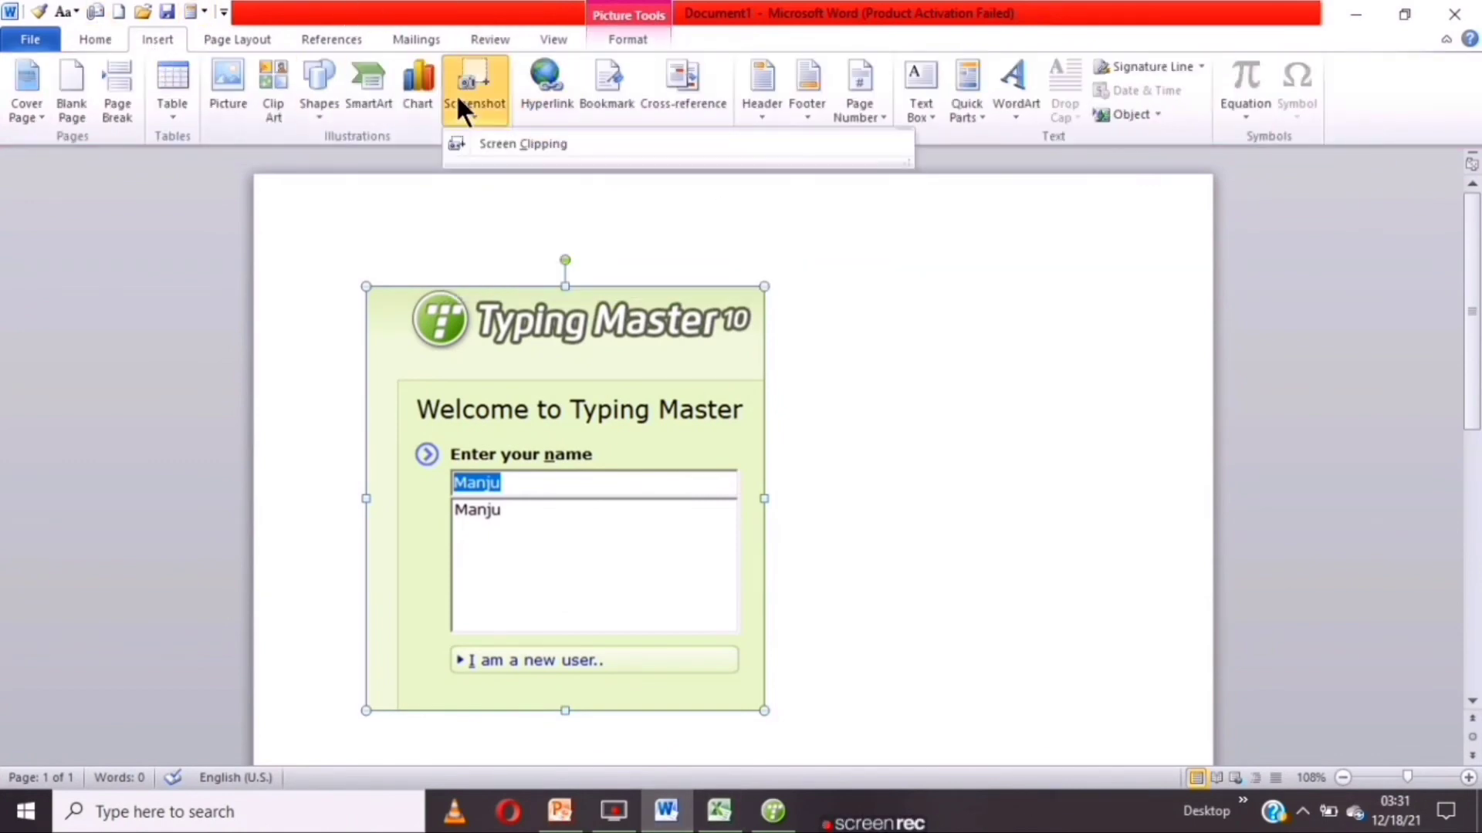
left_click(502, 145)
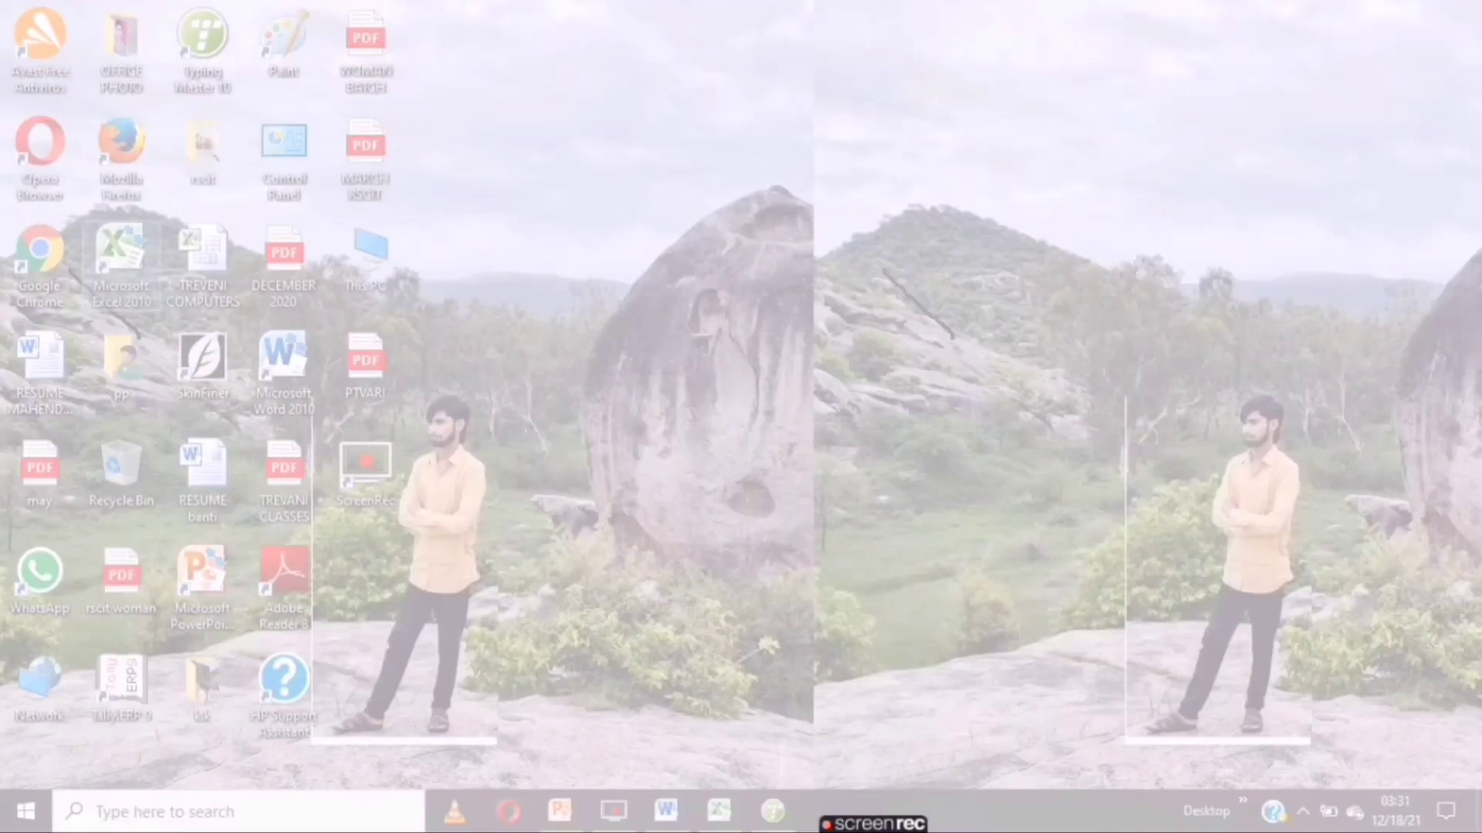
left_click_drag(232, 1, 335, 111)
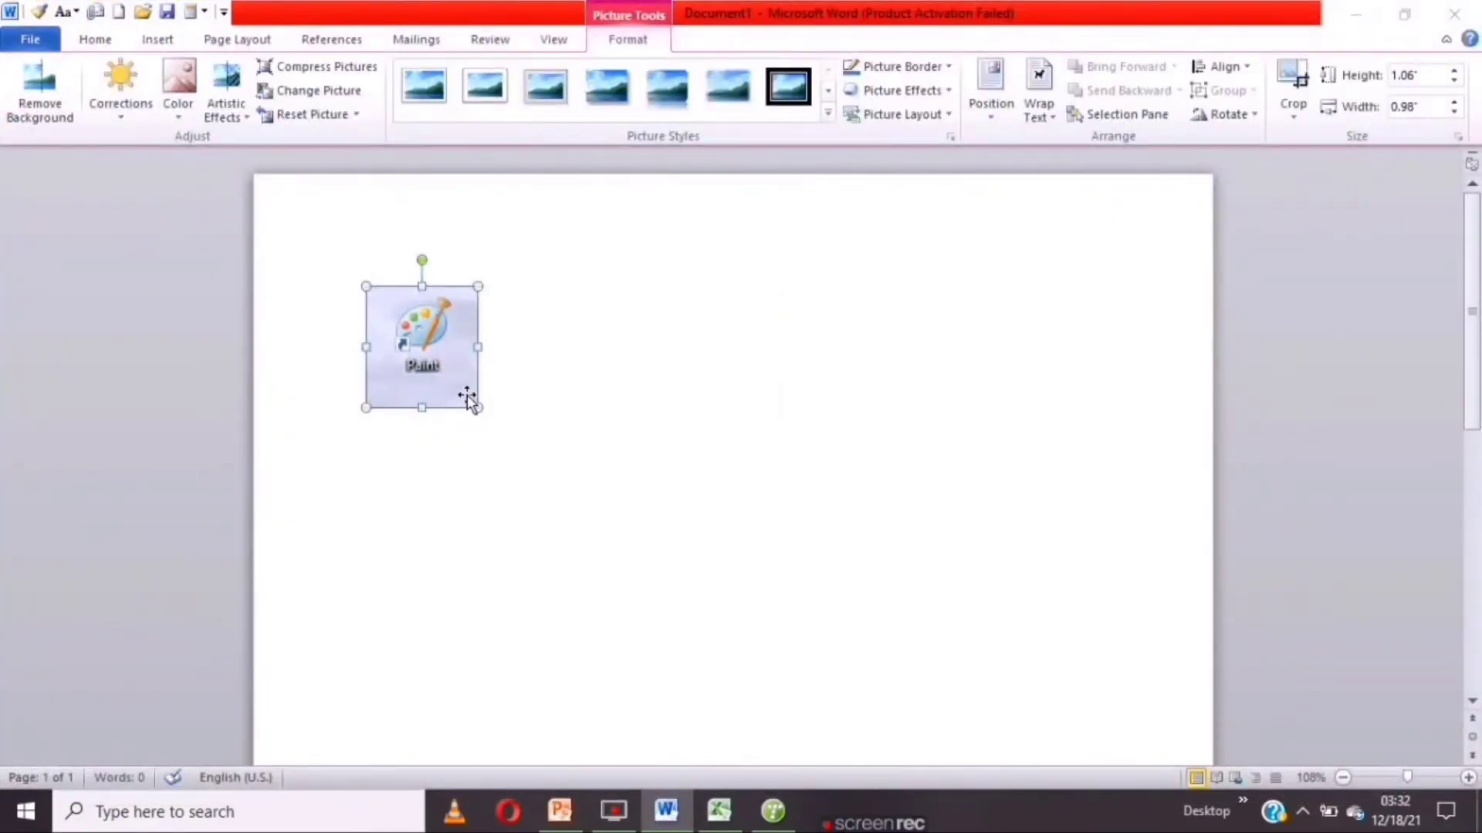
Enlarge the Paint icon picture to about 5.08" × 4.68".
left_click_drag(474, 415, 895, 478)
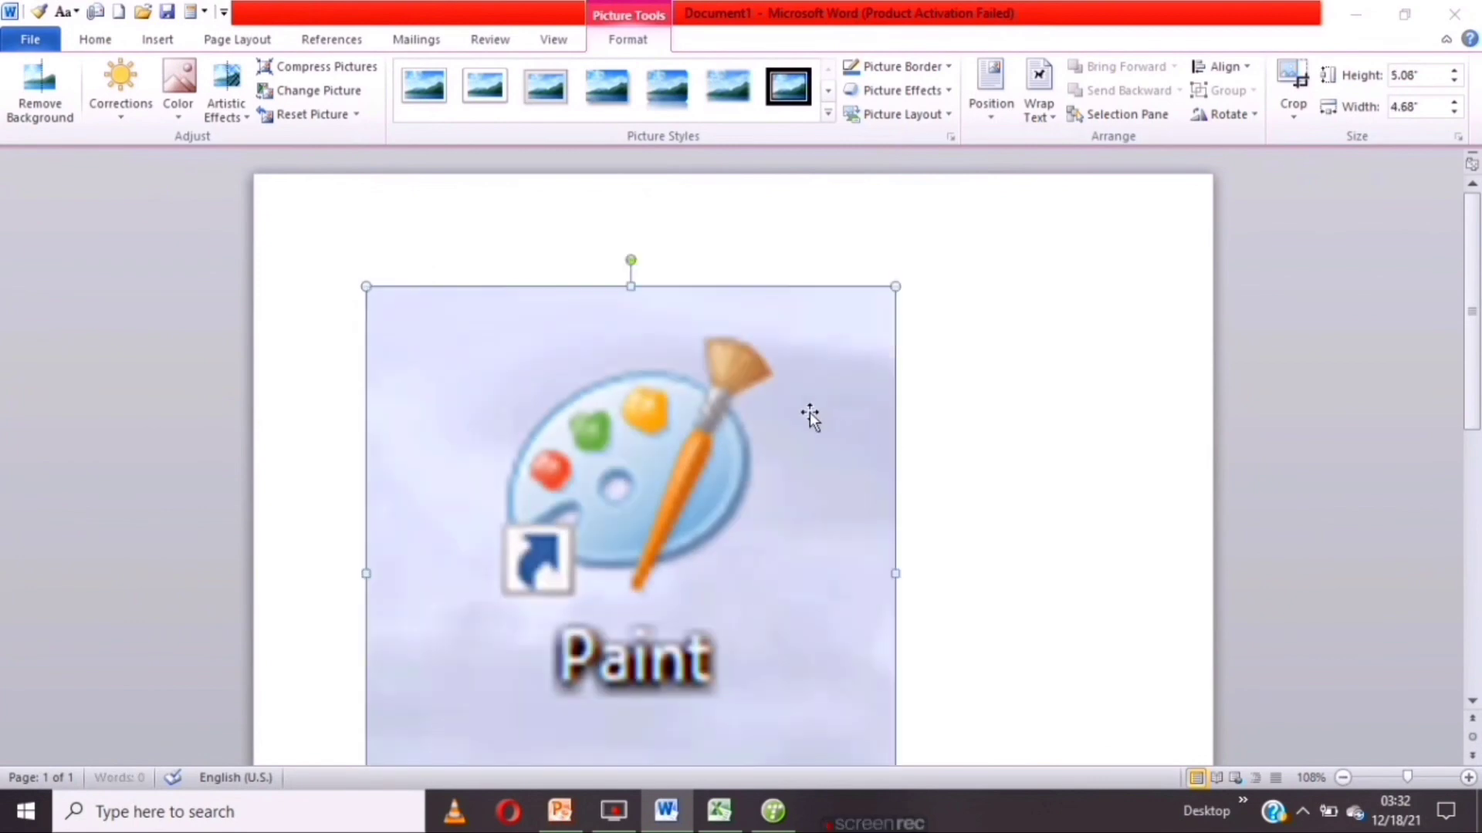
scroll(668, 438, "down", 1)
scroll(631, 405, "down", 2)
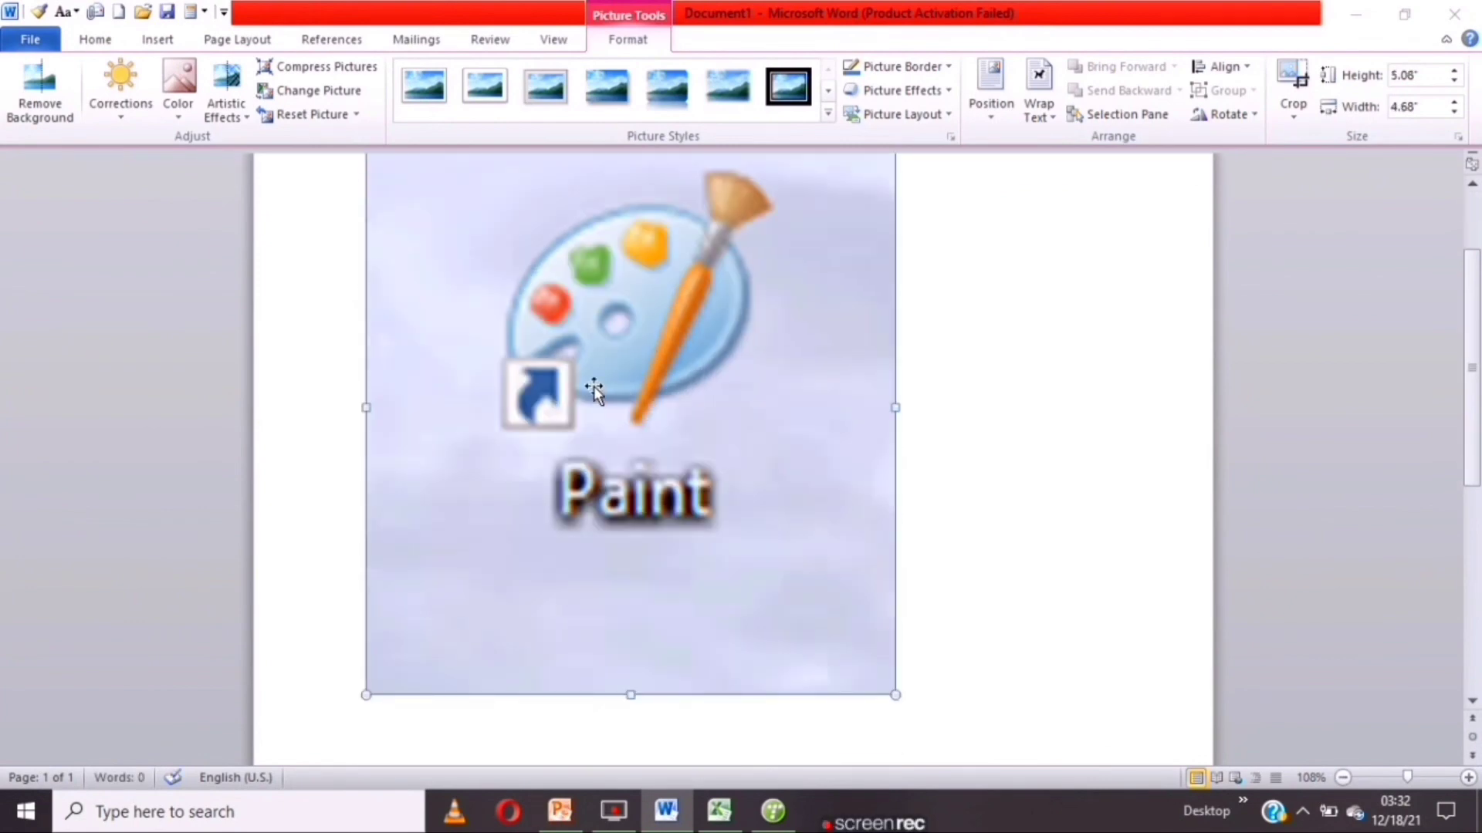
scroll(533, 367, "up", 1)
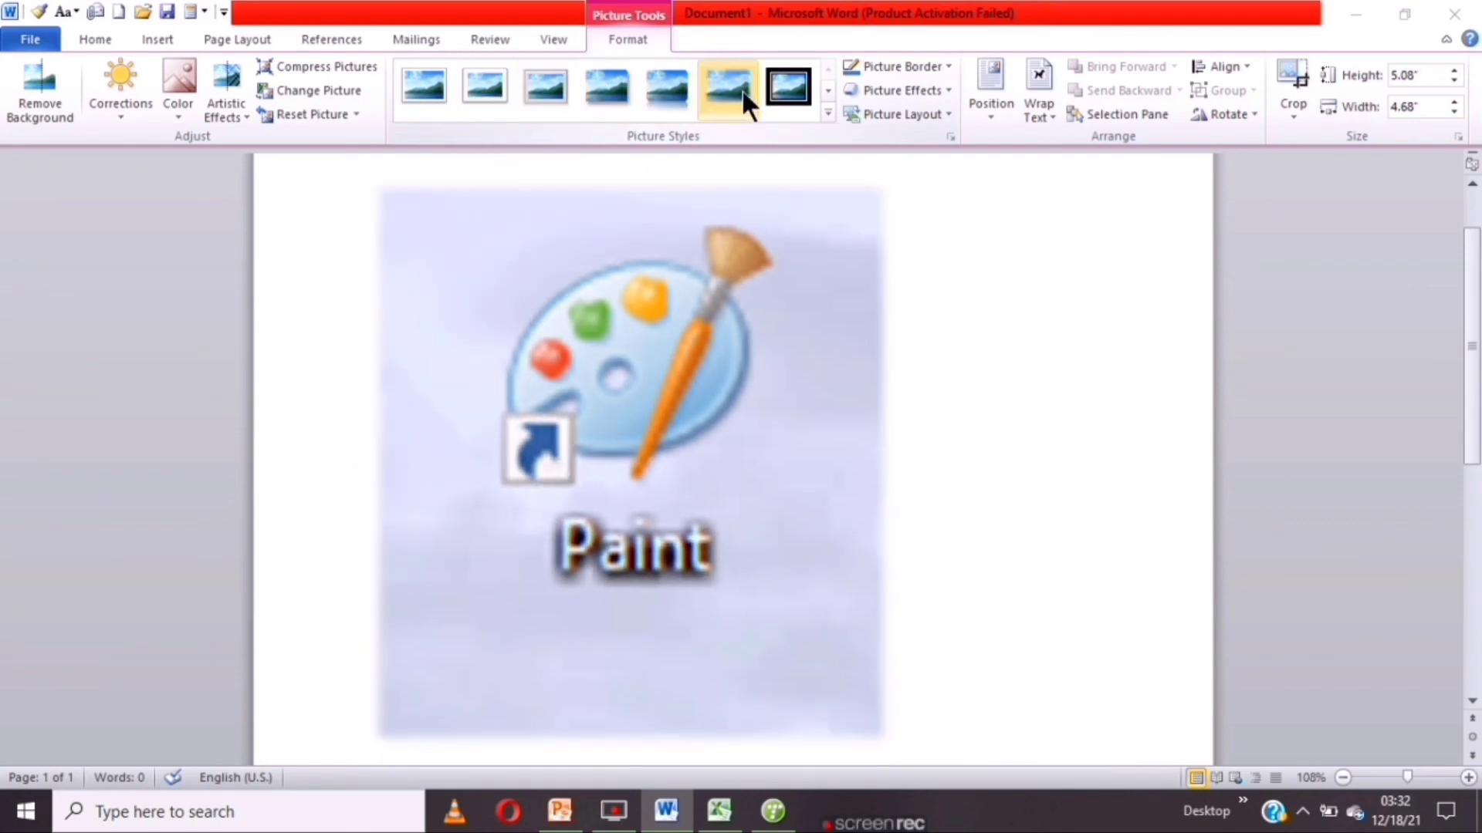
Apply a thick frame picture style and set the picture border to red.
left_click(778, 77)
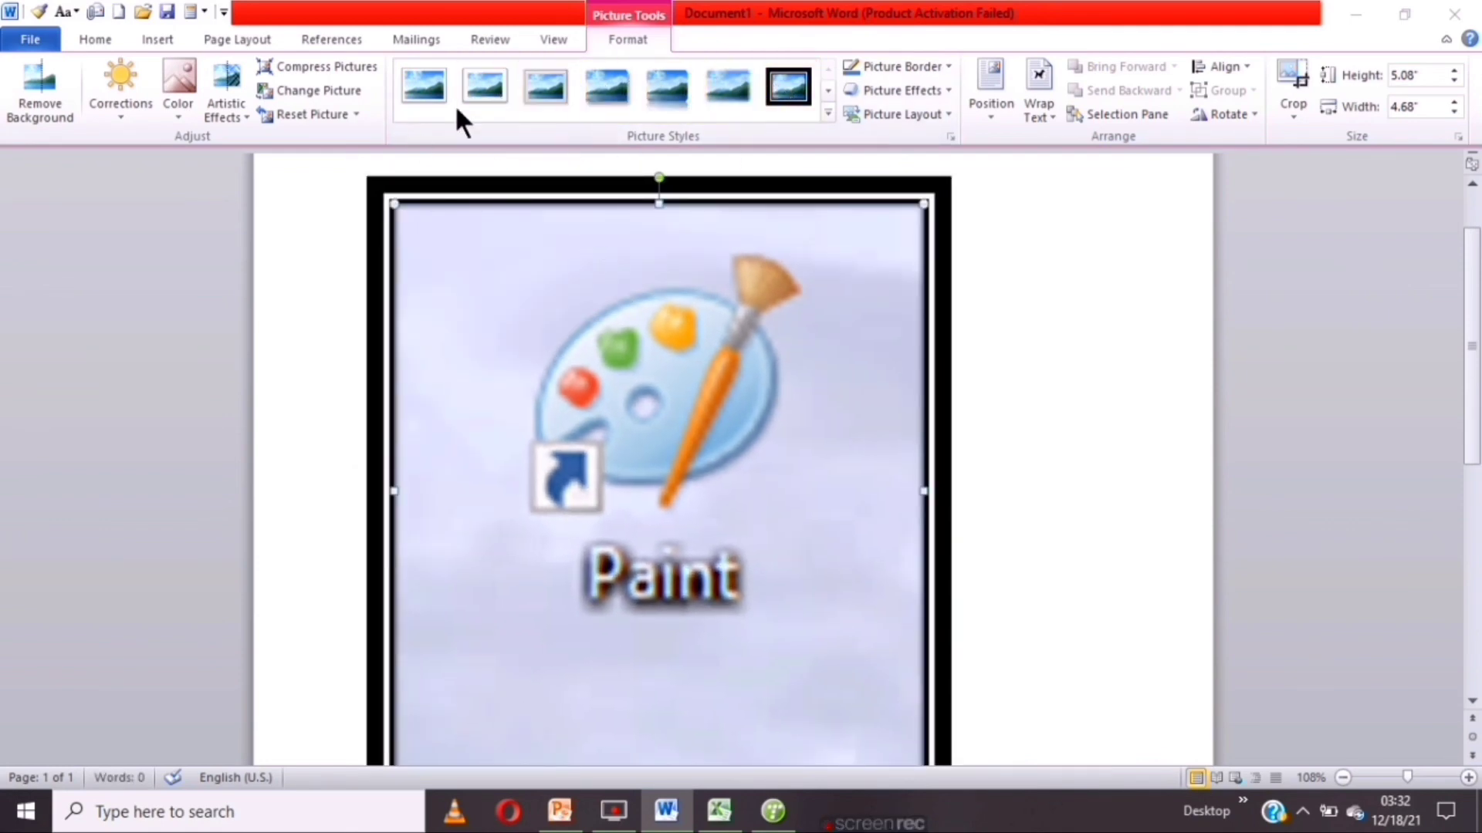
left_click(937, 64)
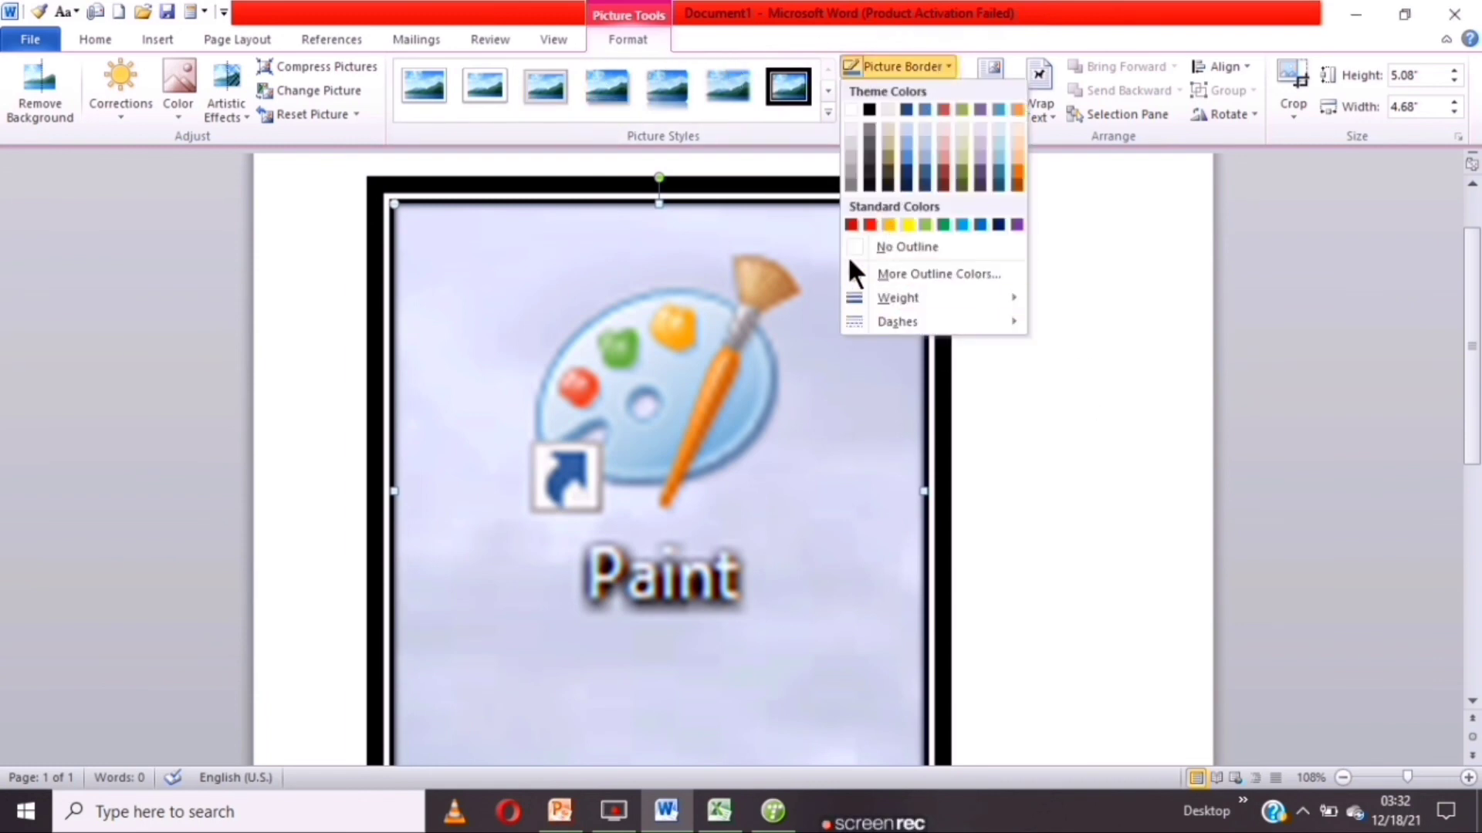
left_click(869, 224)
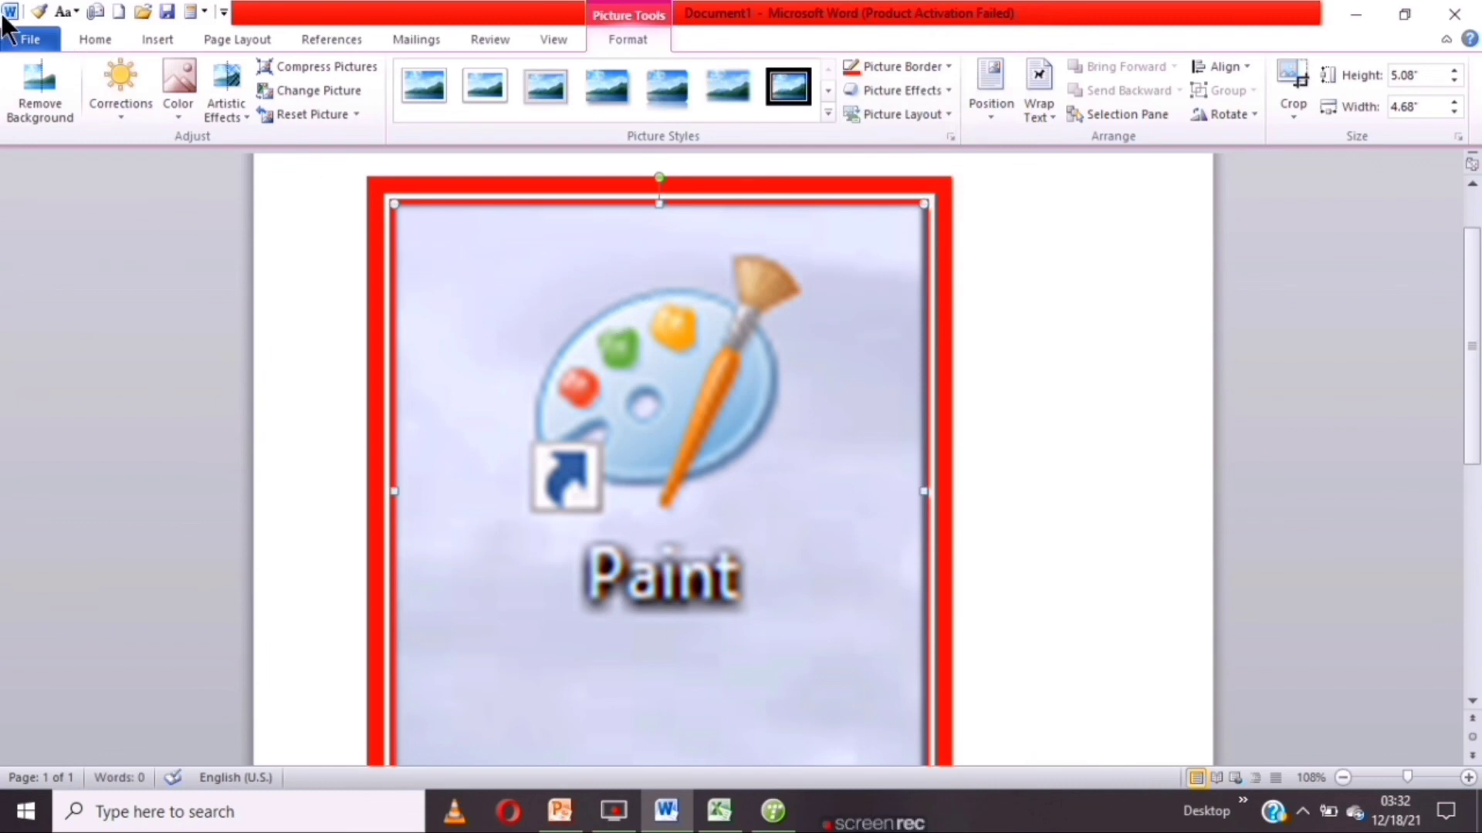
left_click(118, 68)
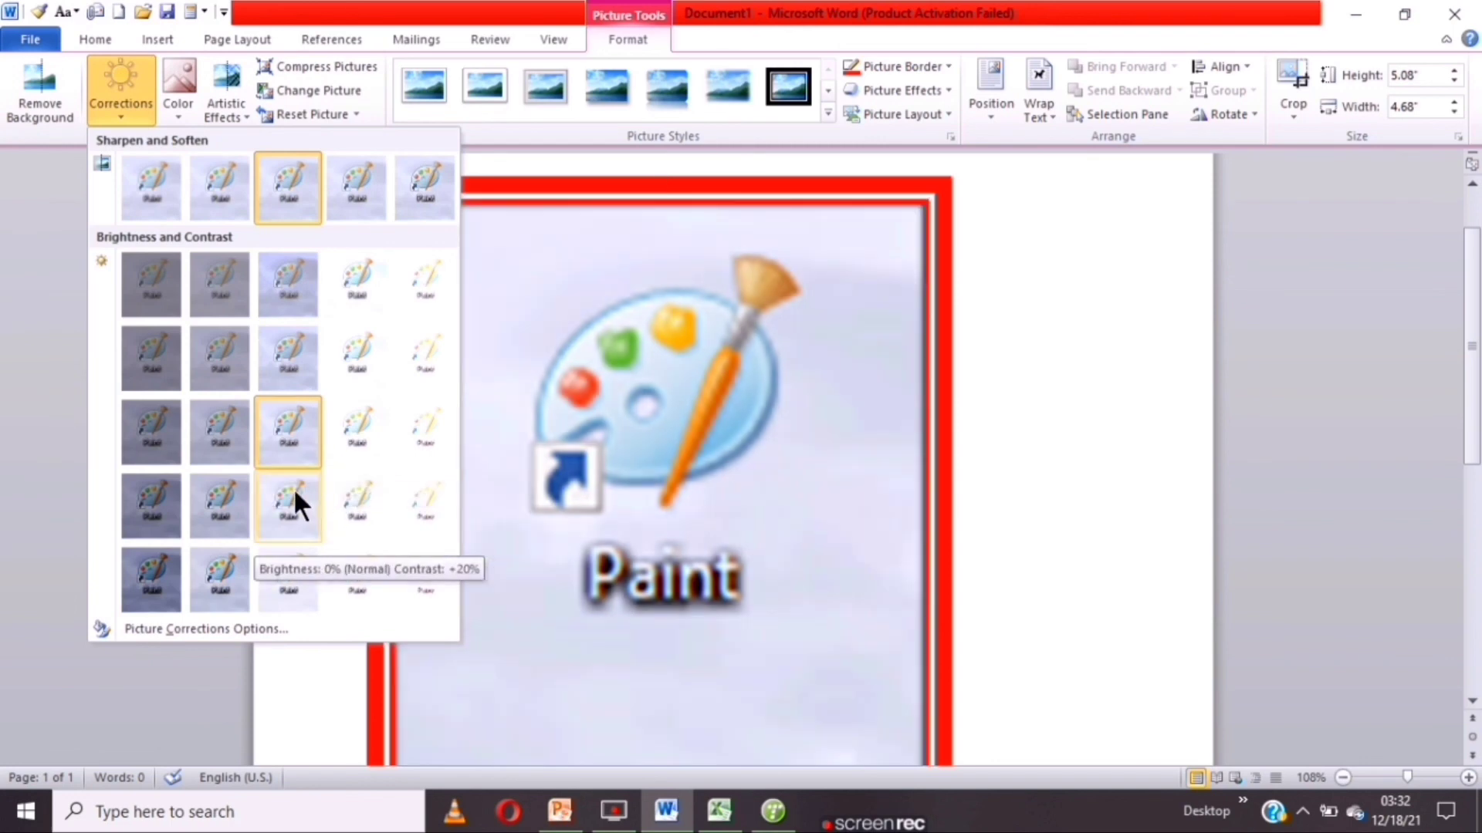
Apply a contrast correction, then recolor the Paint picture light blue after trying red.
left_click(293, 488)
left_click(186, 93)
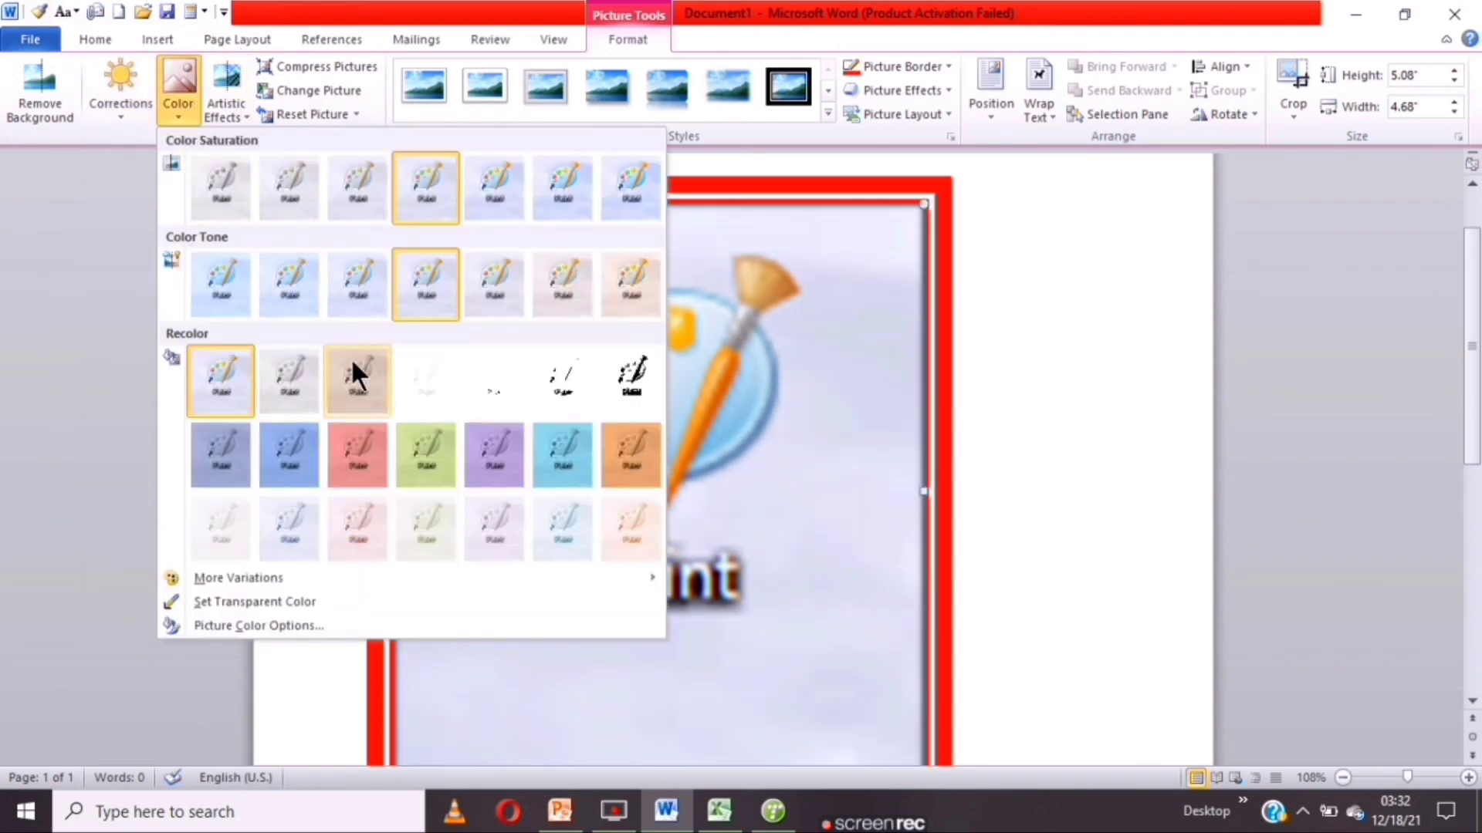
left_click(346, 452)
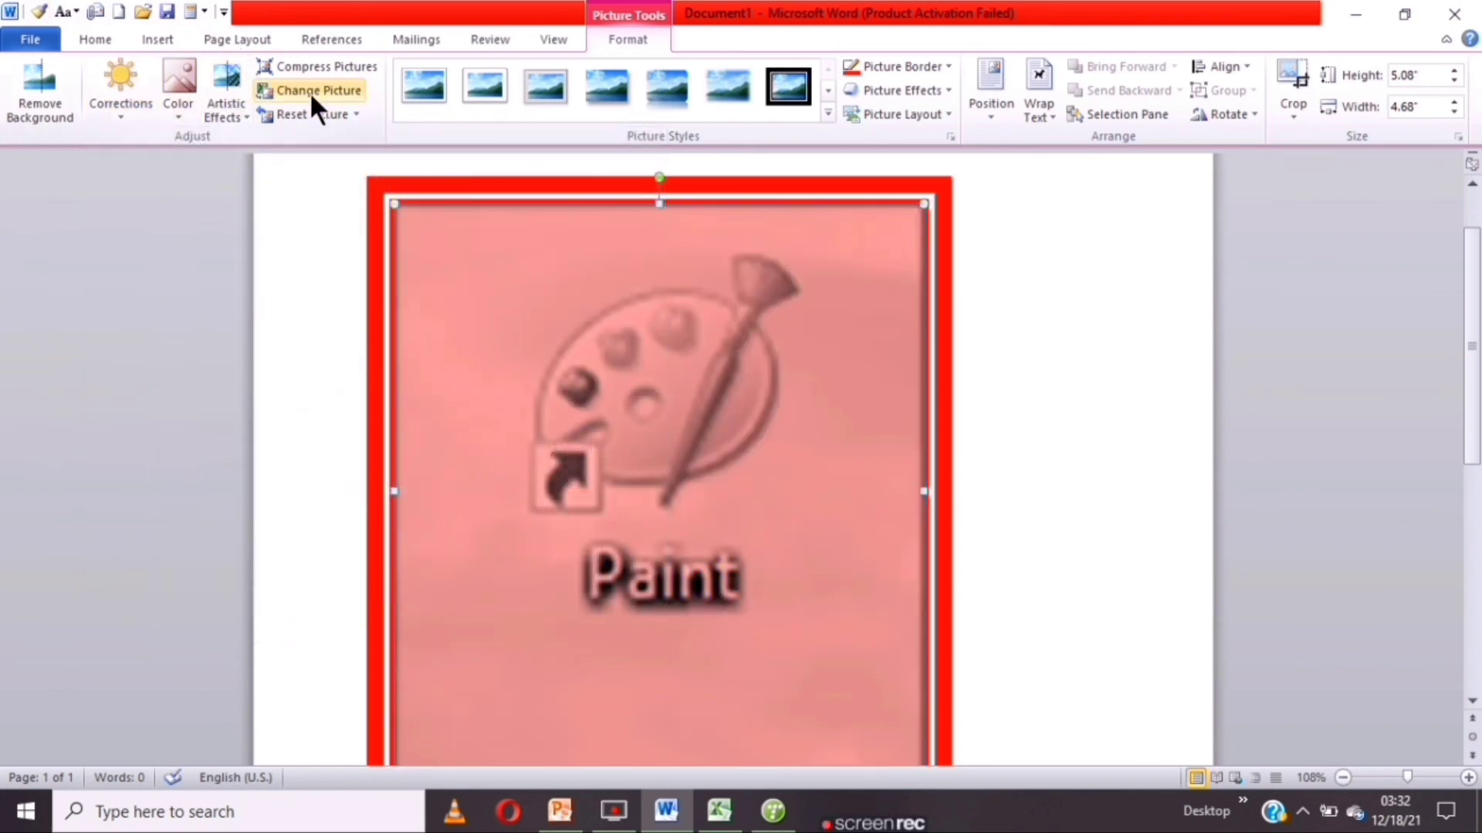
left_click(167, 85)
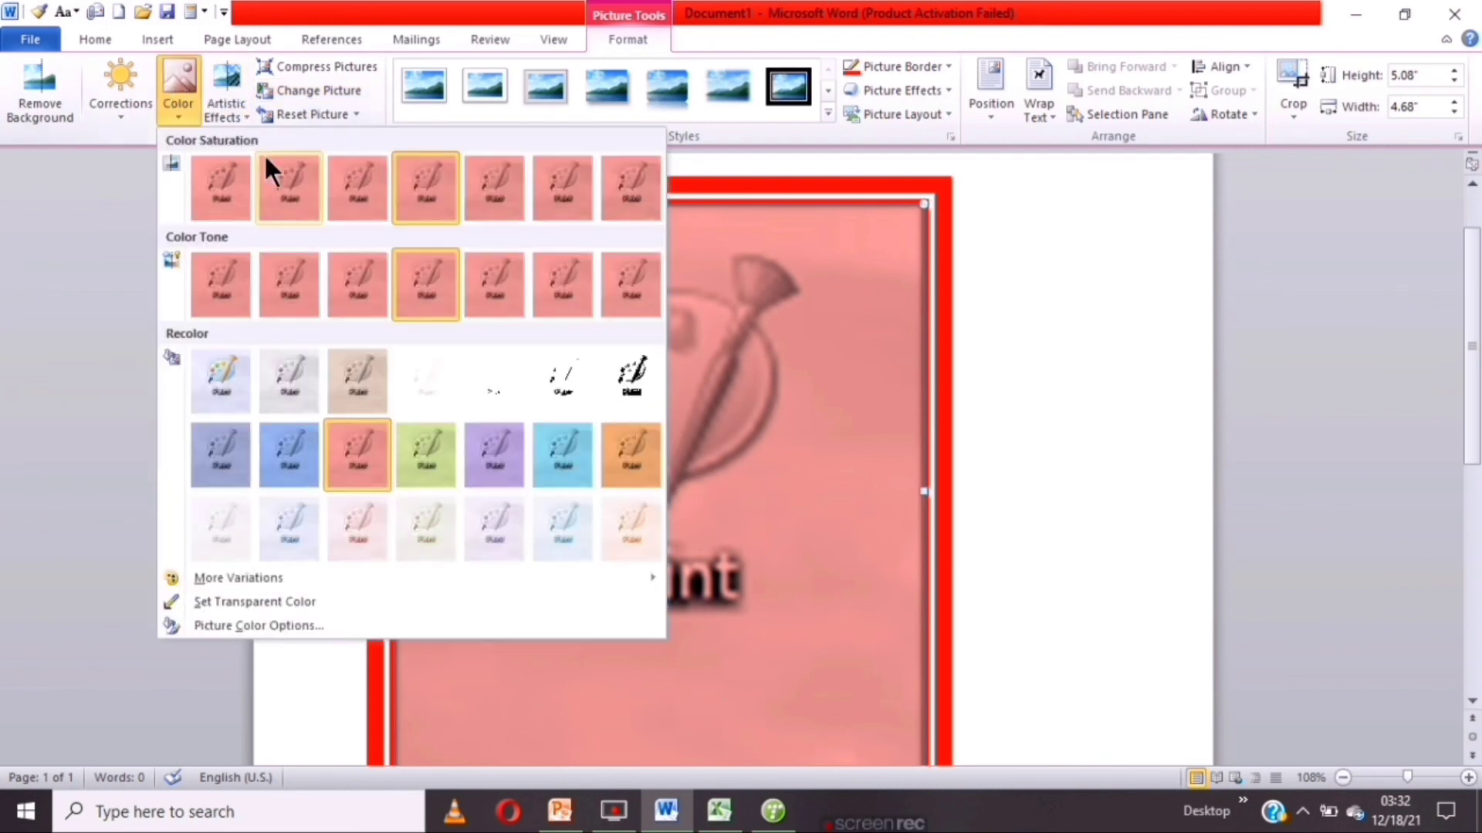
left_click(567, 463)
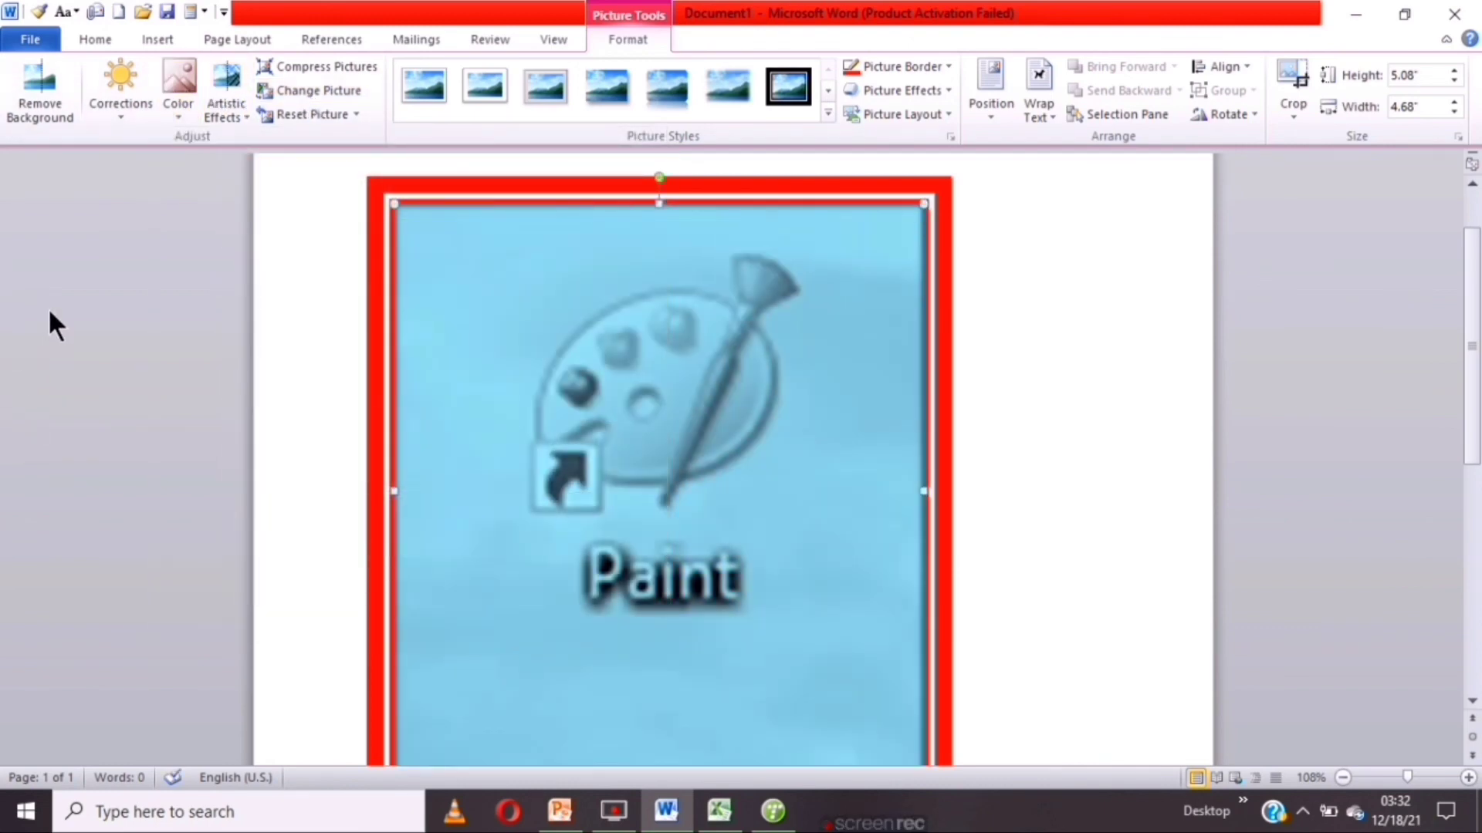